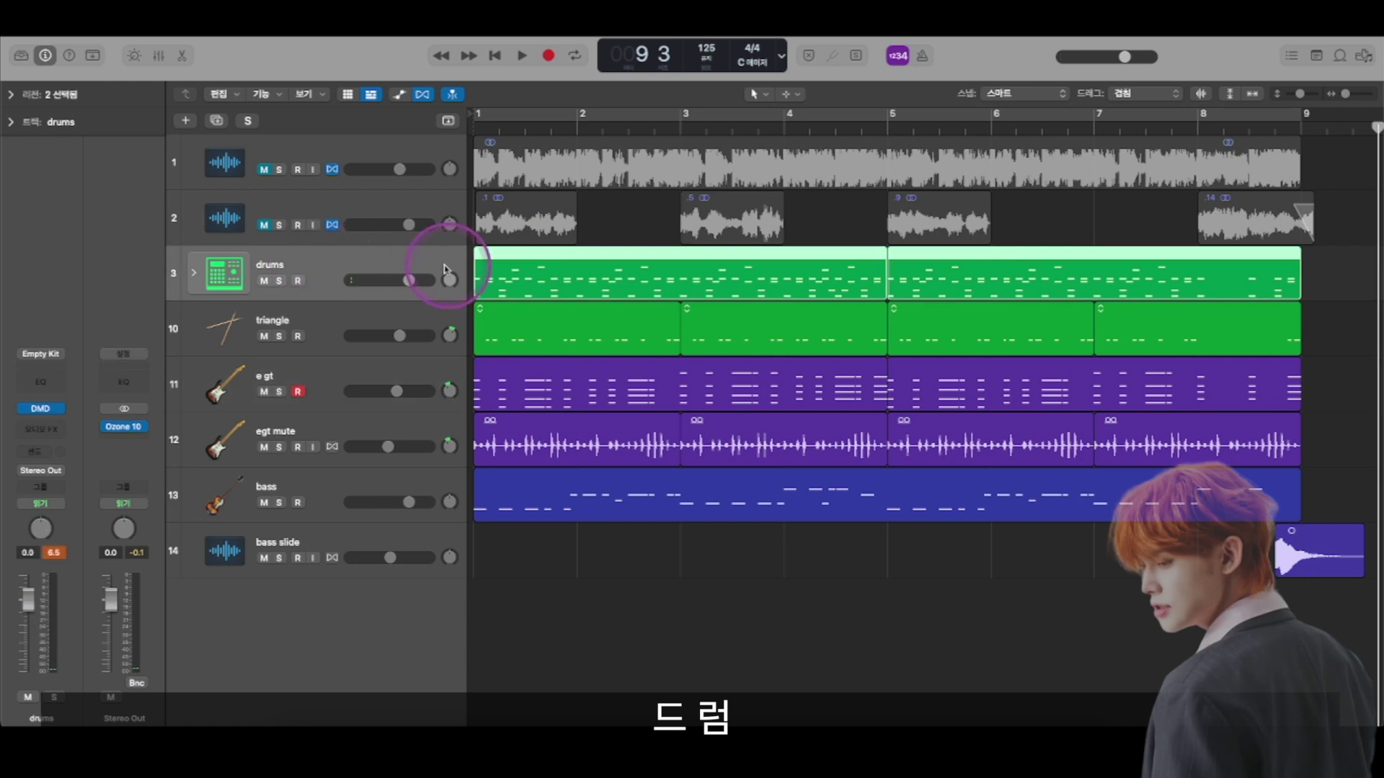
Solo the drums track and open its first region in the piano roll, with the playhead at the start
click(737, 642)
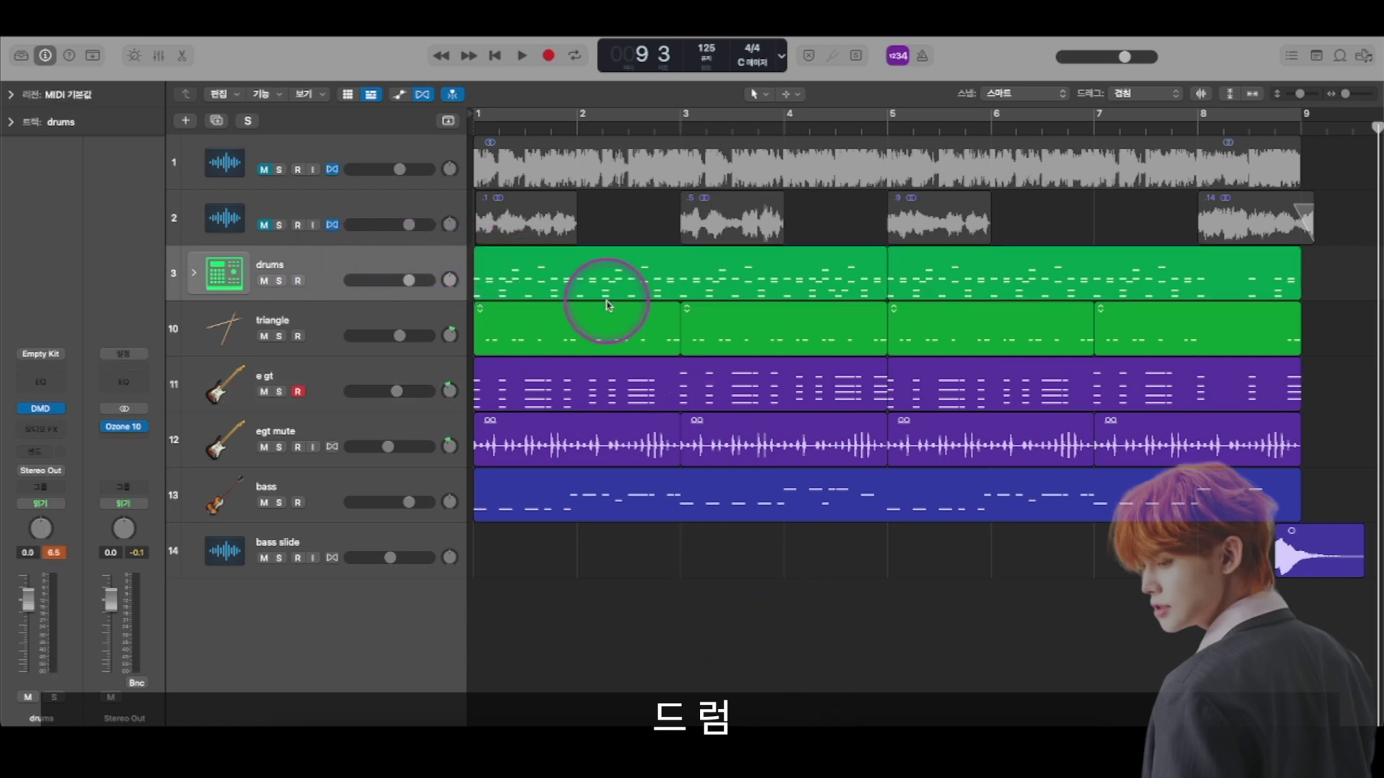
click(604, 278)
scroll(623, 295, up, 2)
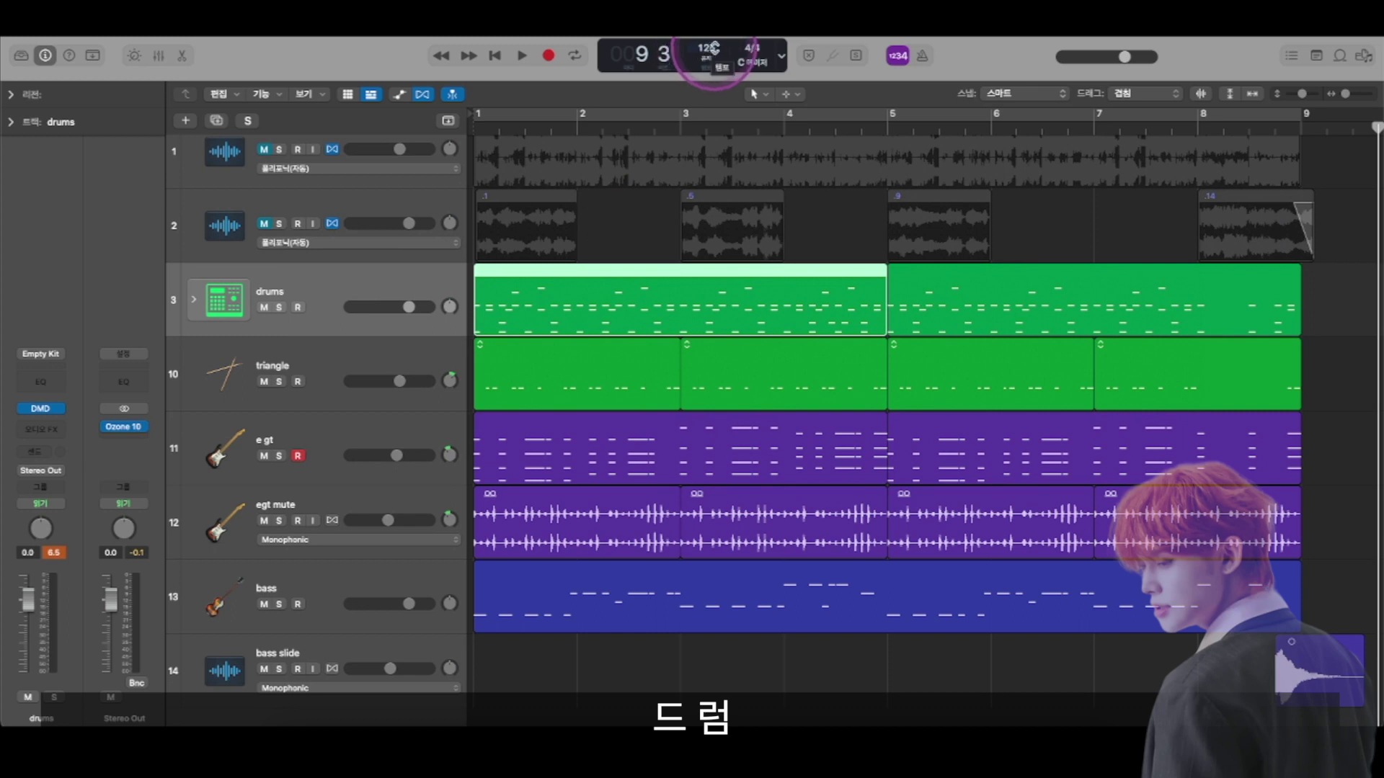
click(280, 308)
double_click(699, 318)
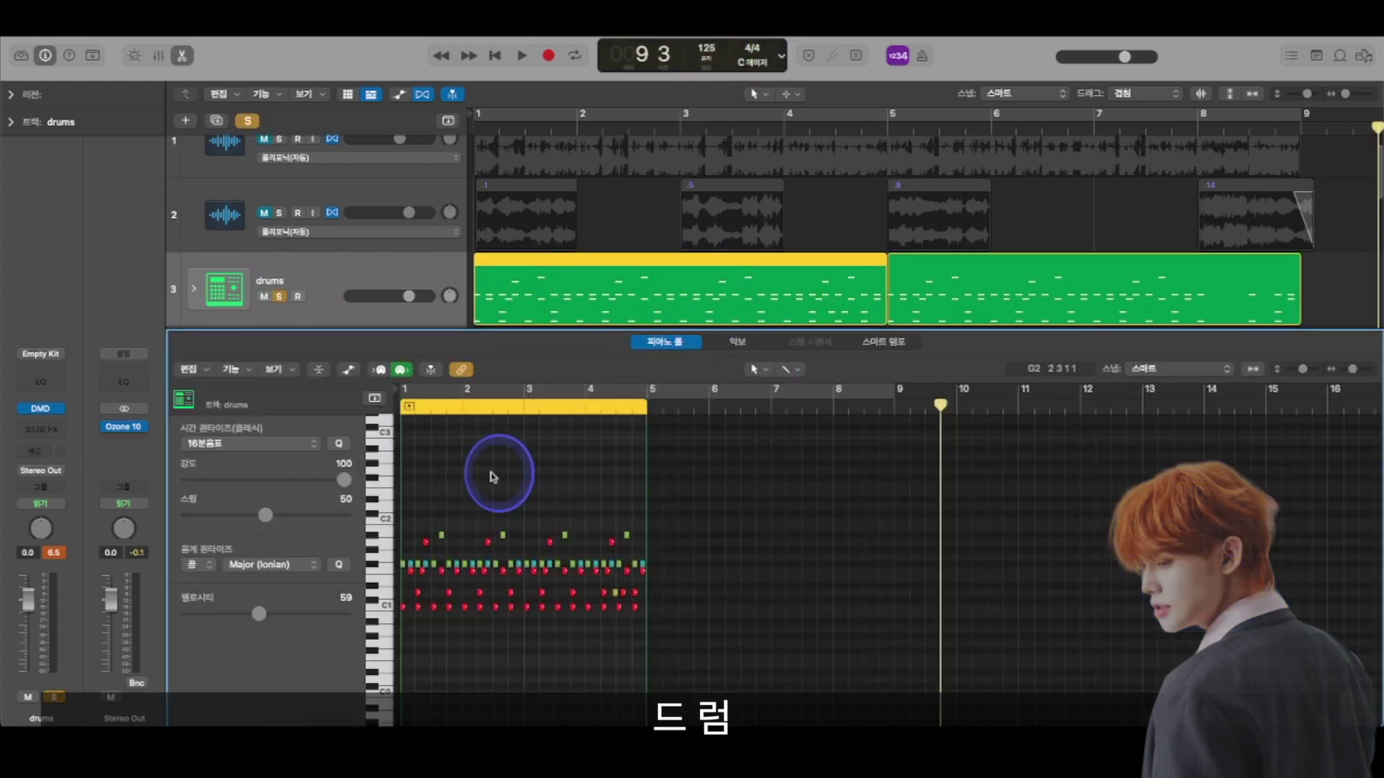
click(403, 407)
scroll(647, 477, up, 5)
scroll(647, 477, up, 2)
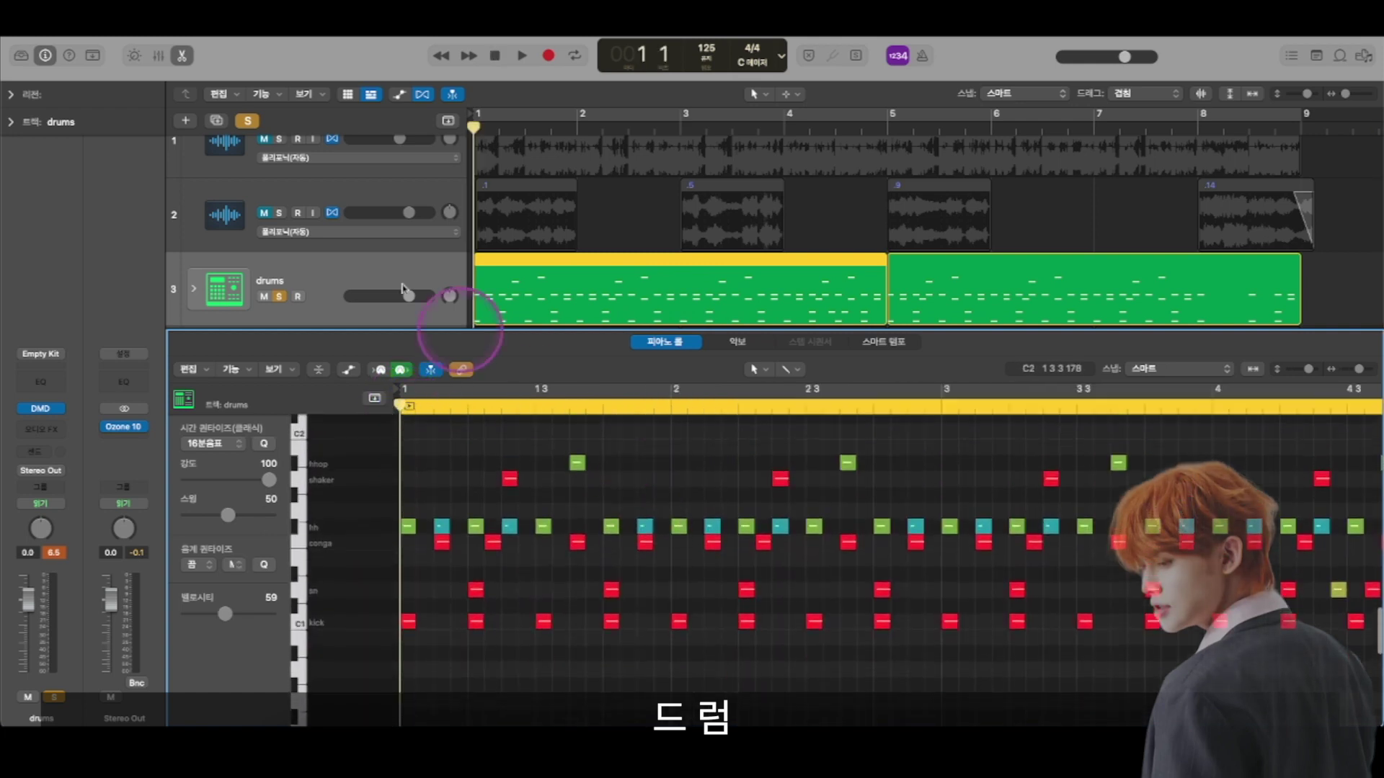
Open the drums track's Drum Machine Designer, audition the kick, sn, conga, hh, shaker and hhop pads, and close it
click(40, 409)
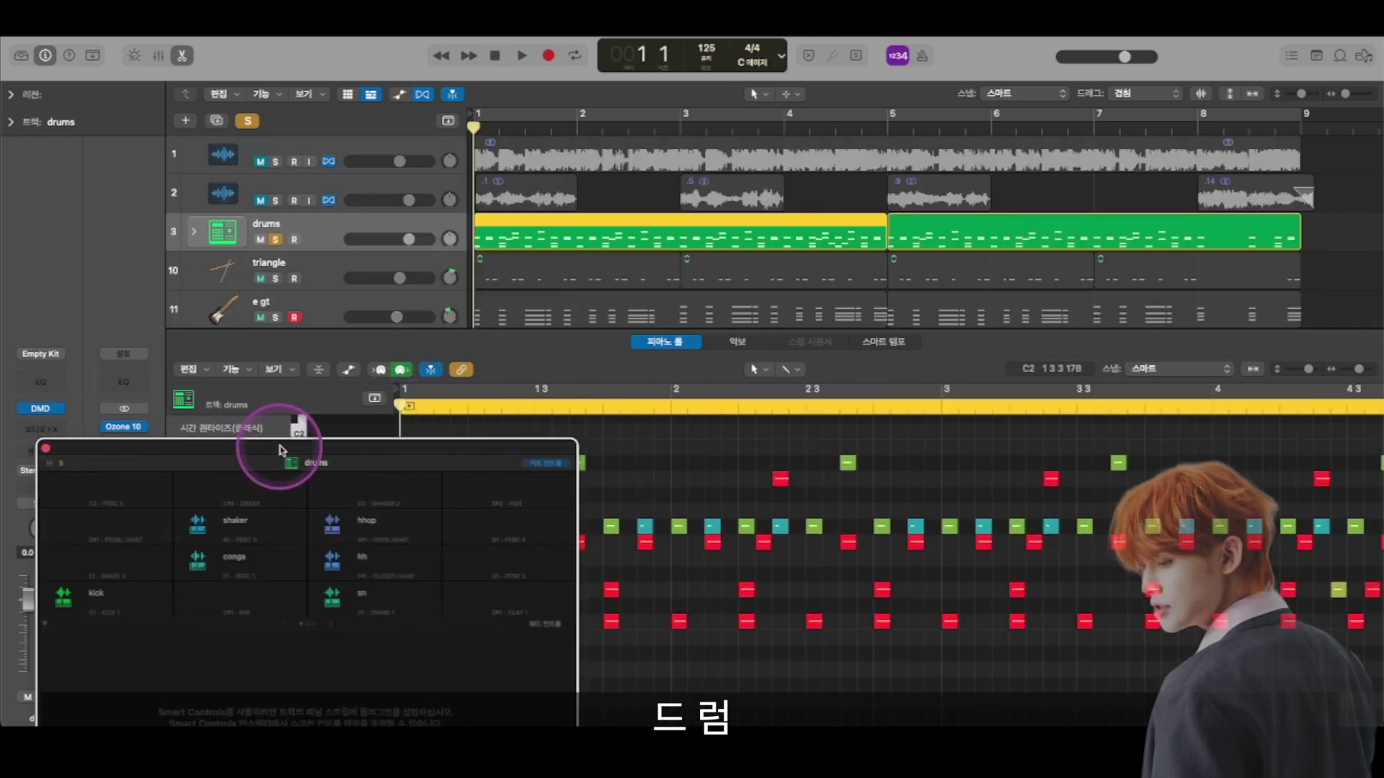
drag(281, 451, 633, 155)
click(417, 308)
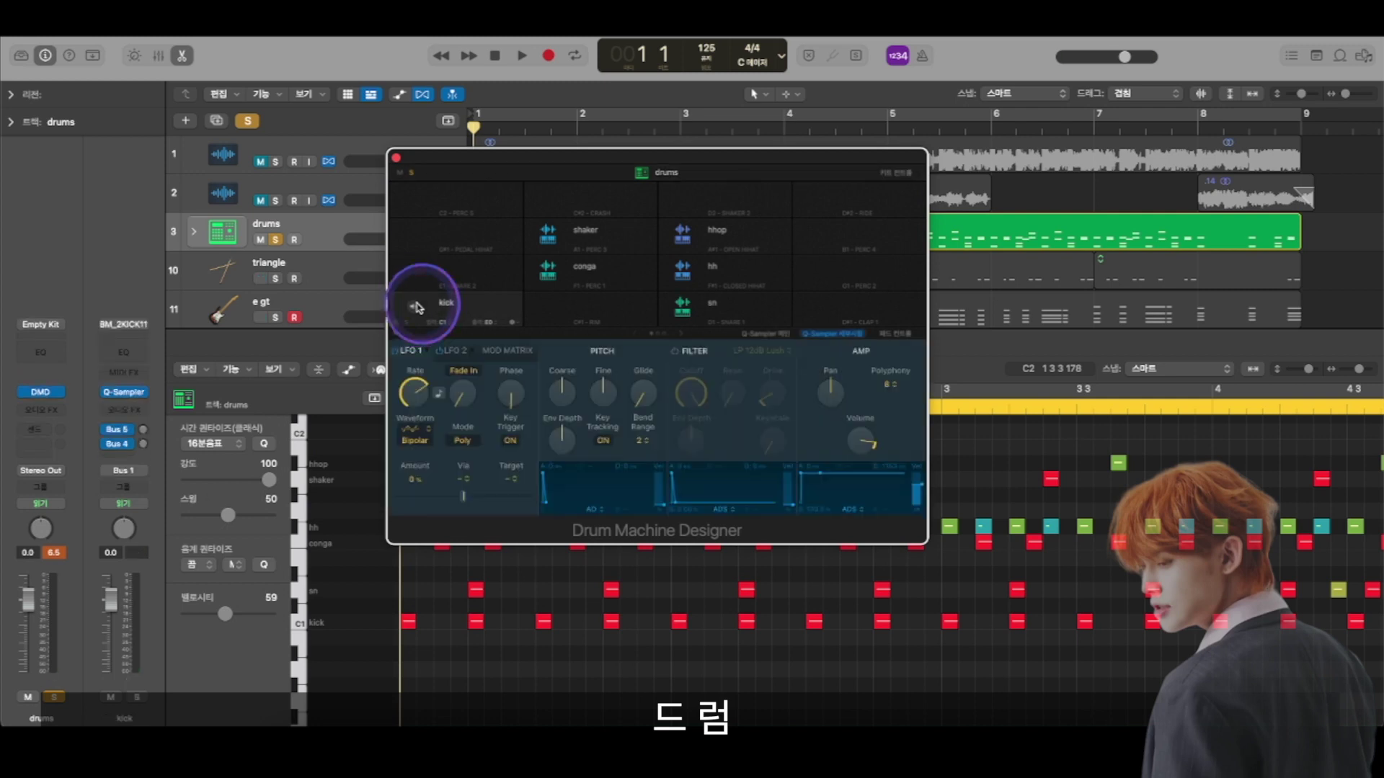
click(681, 303)
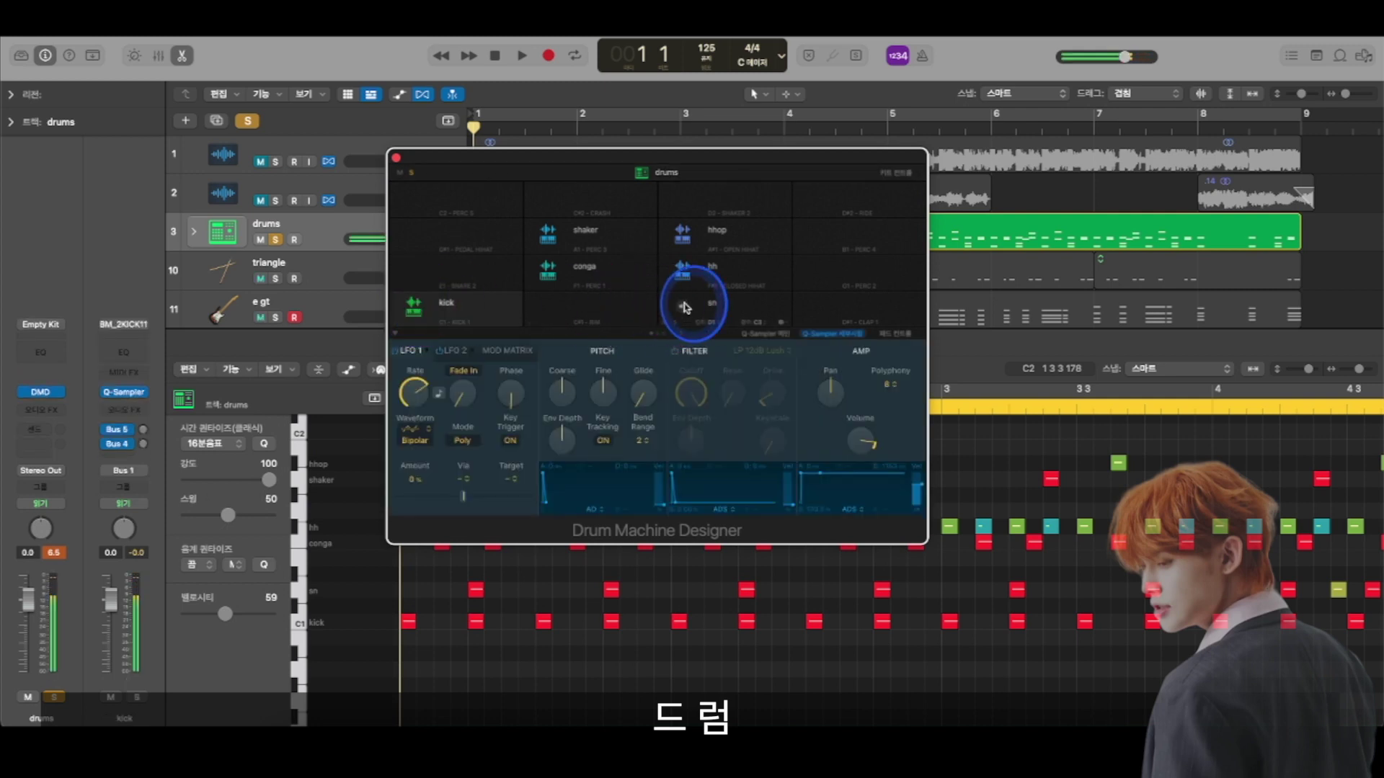
click(551, 274)
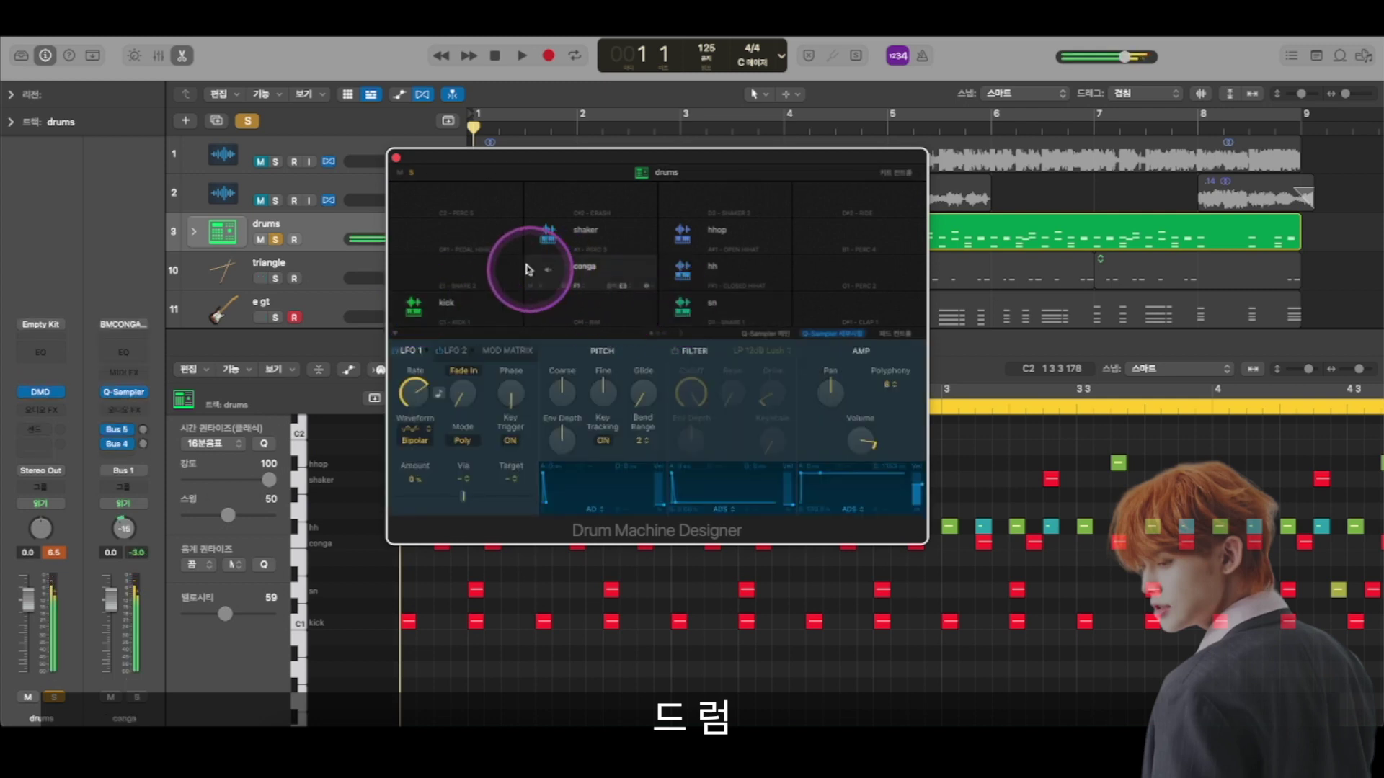
click(683, 276)
click(556, 228)
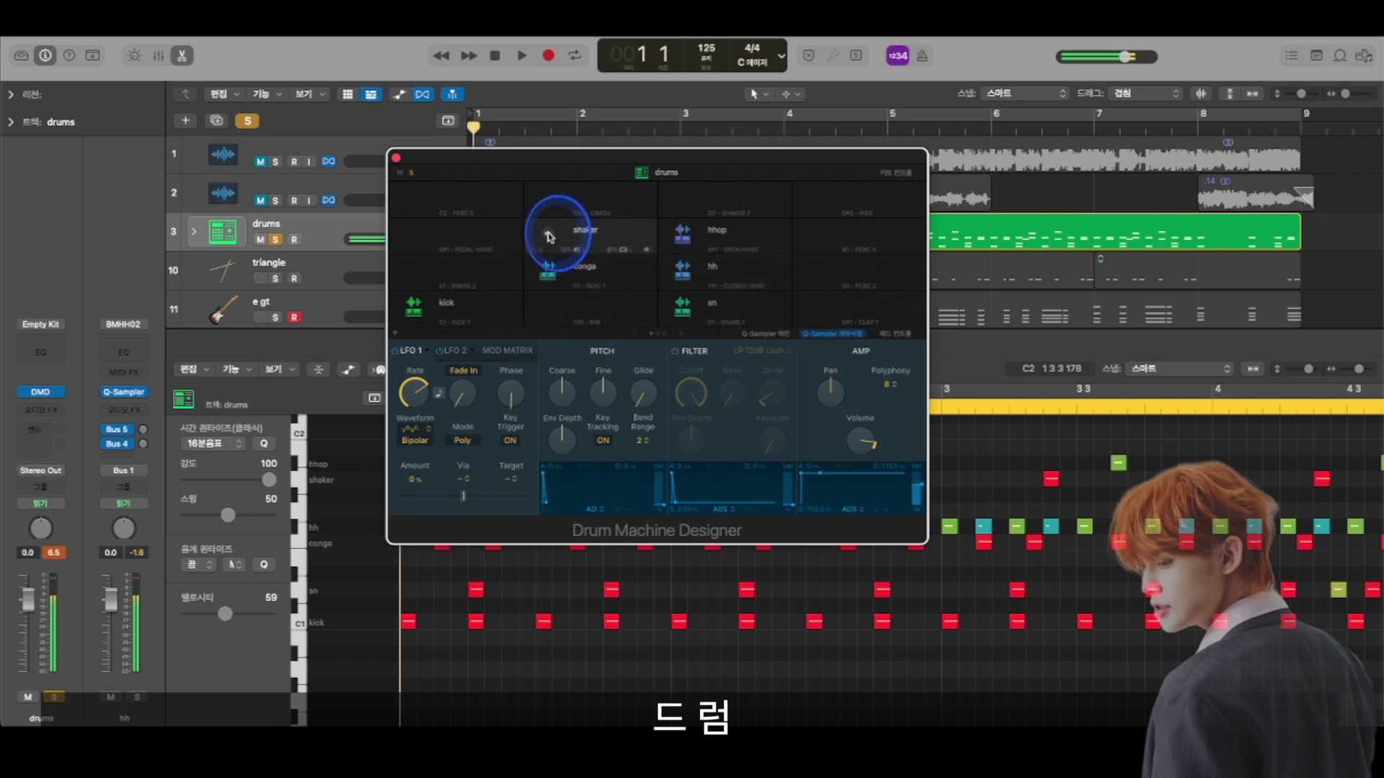
click(681, 239)
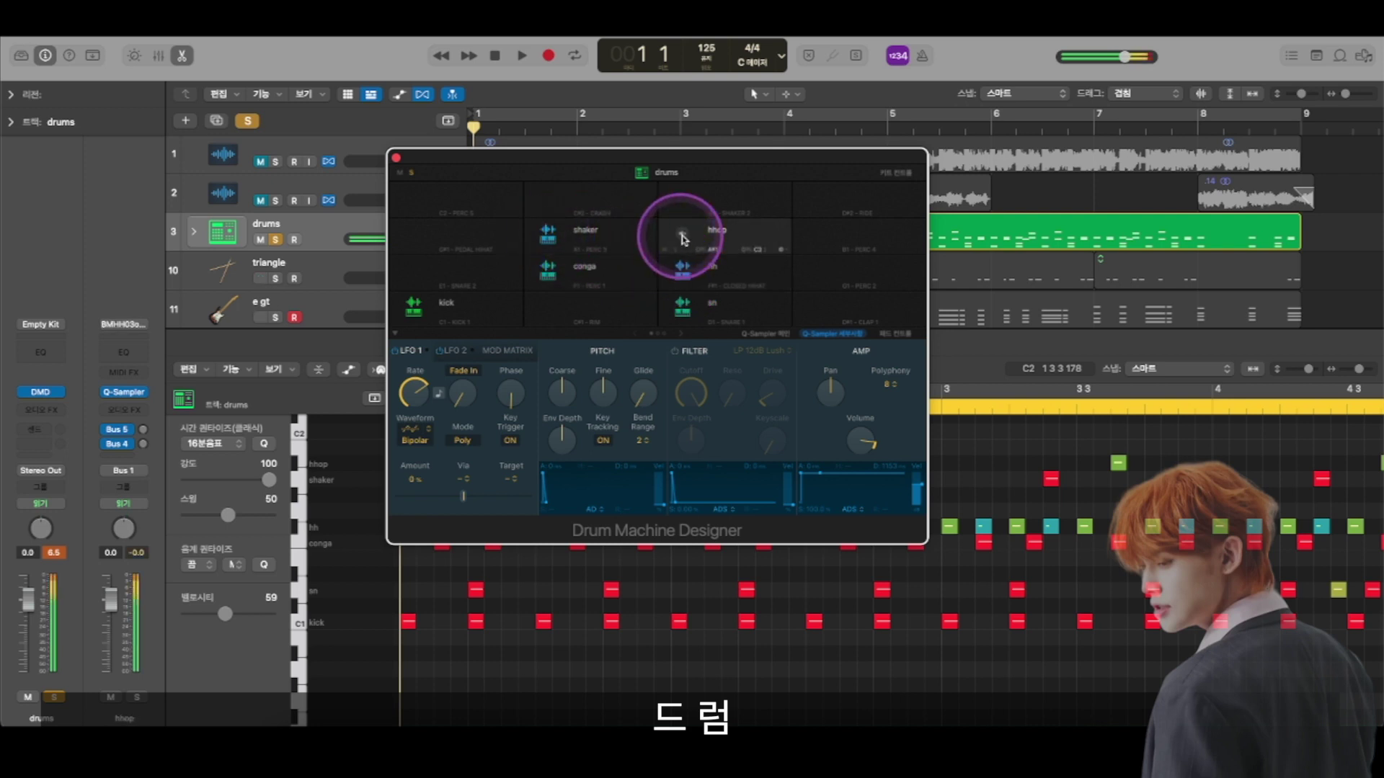
click(397, 159)
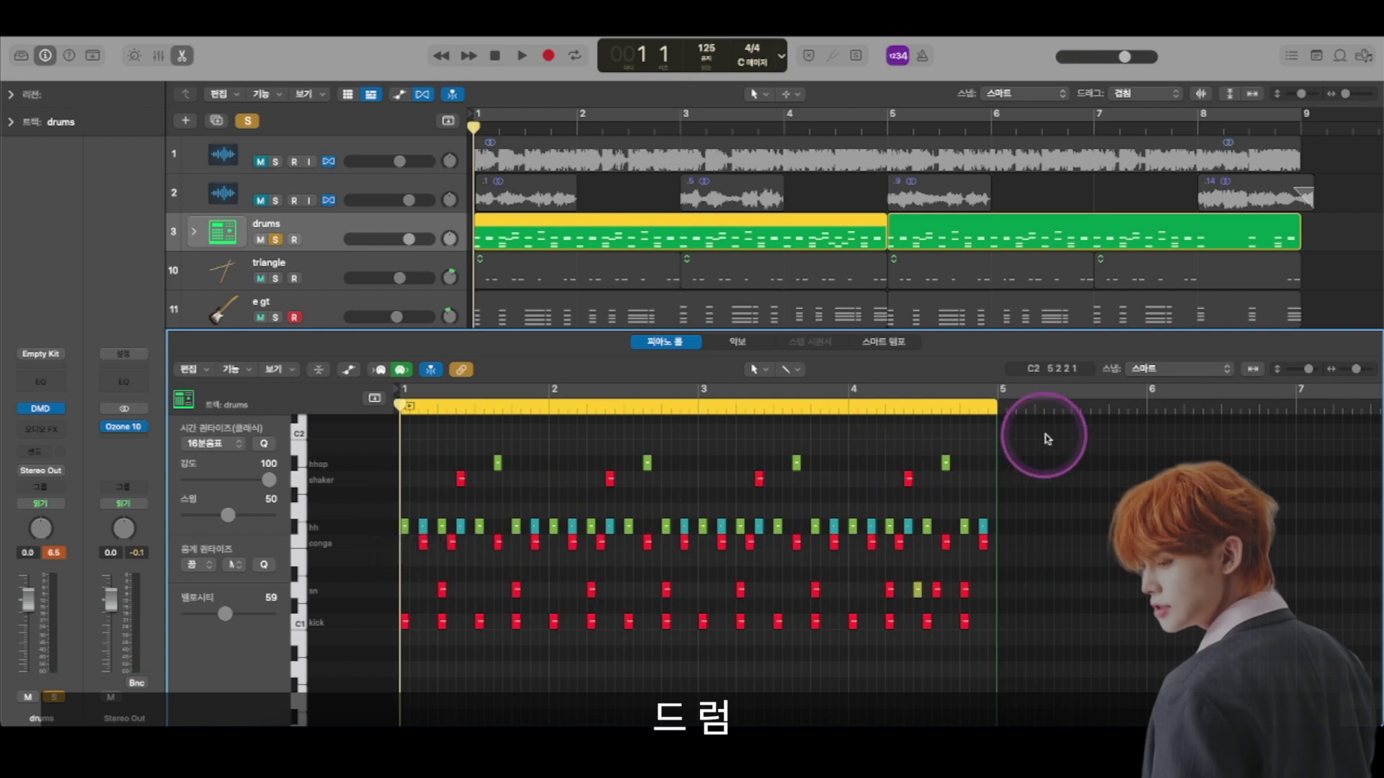
Delete the conga, hh, shaker and hhop notes, play the kick and snare alone, and undo the deletion
drag(1057, 438, 355, 547)
key(Delete)
key(space)
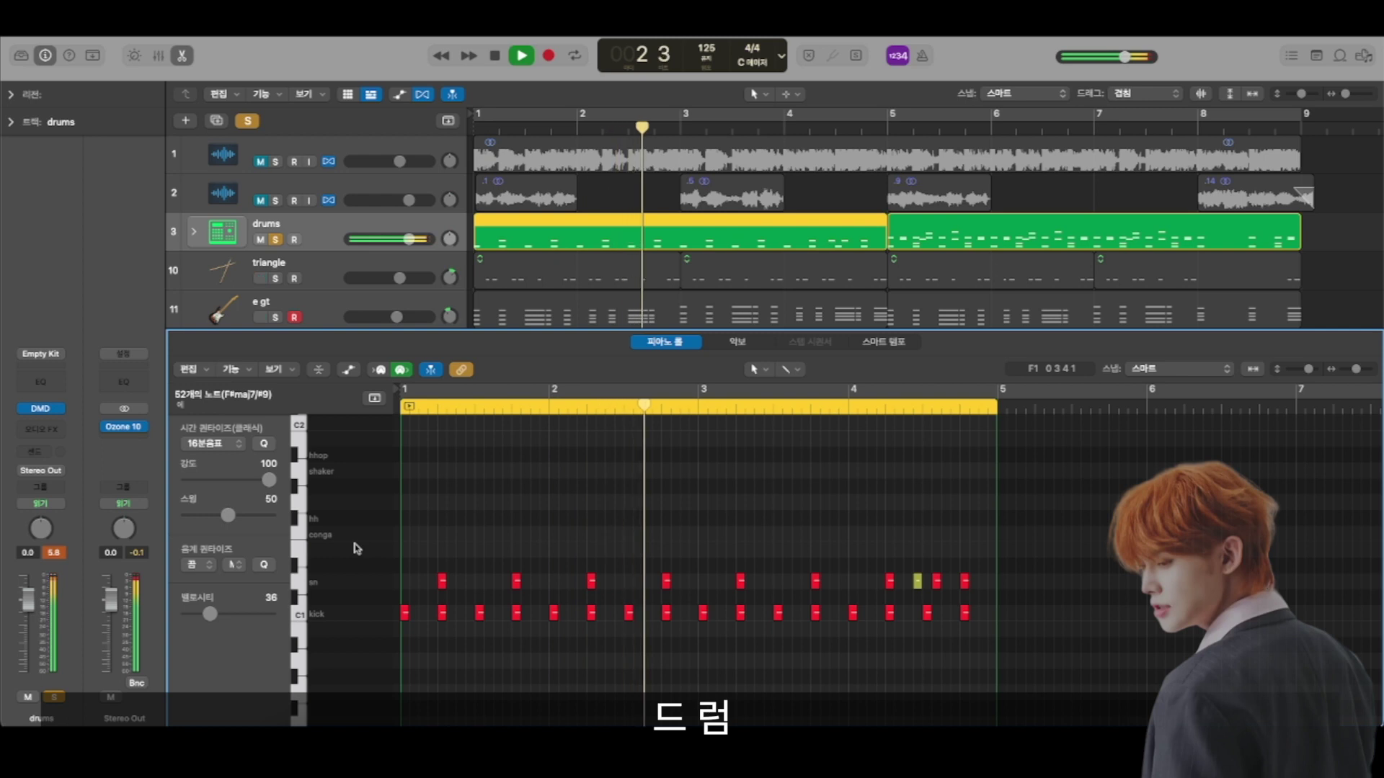
click(375, 548)
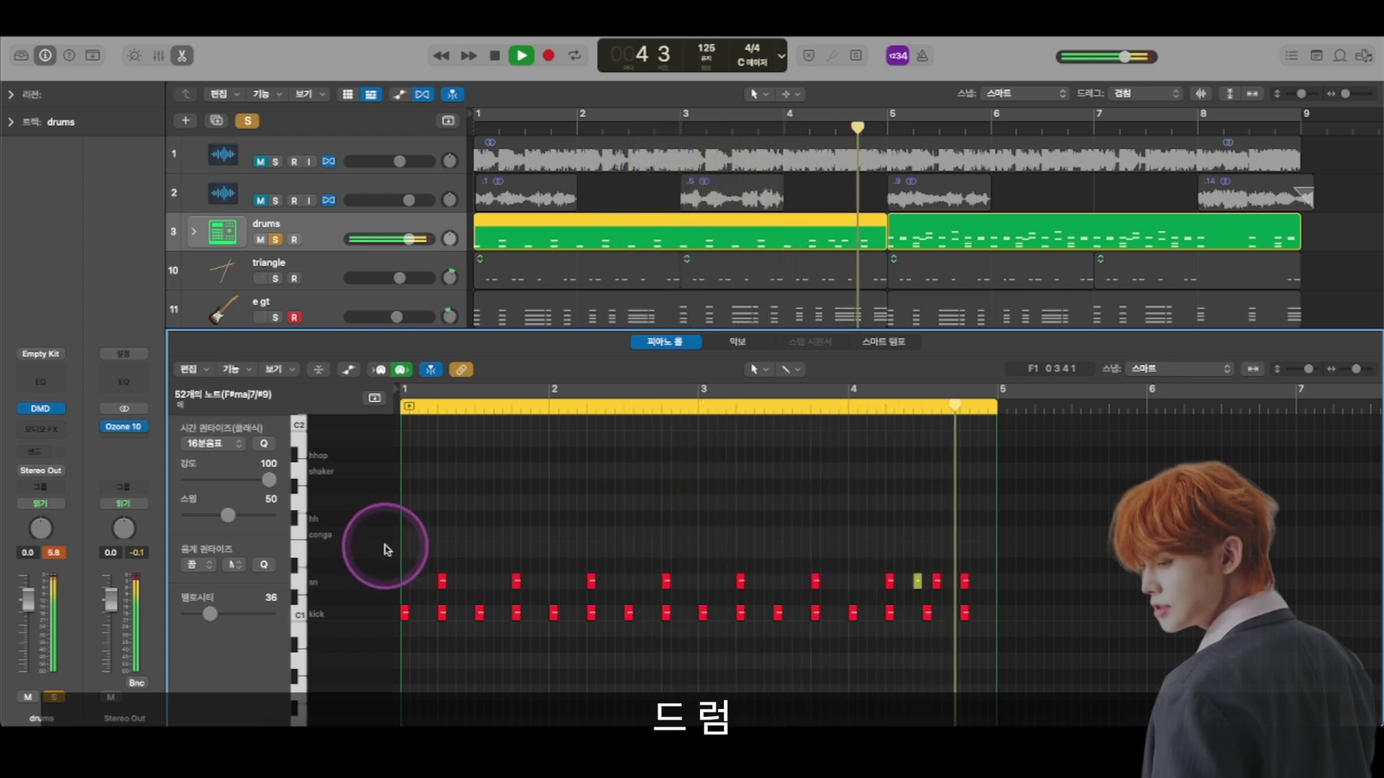
key(space)
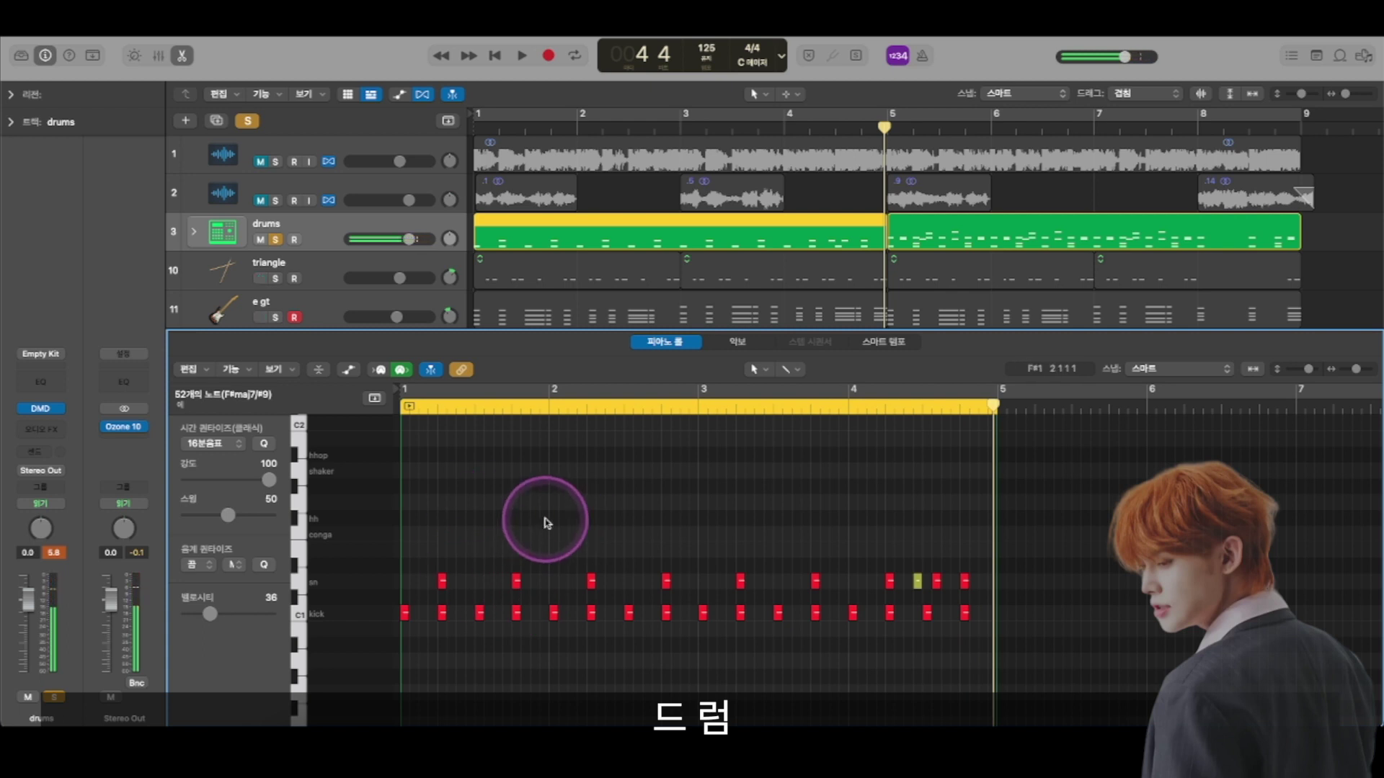
key(super+z)
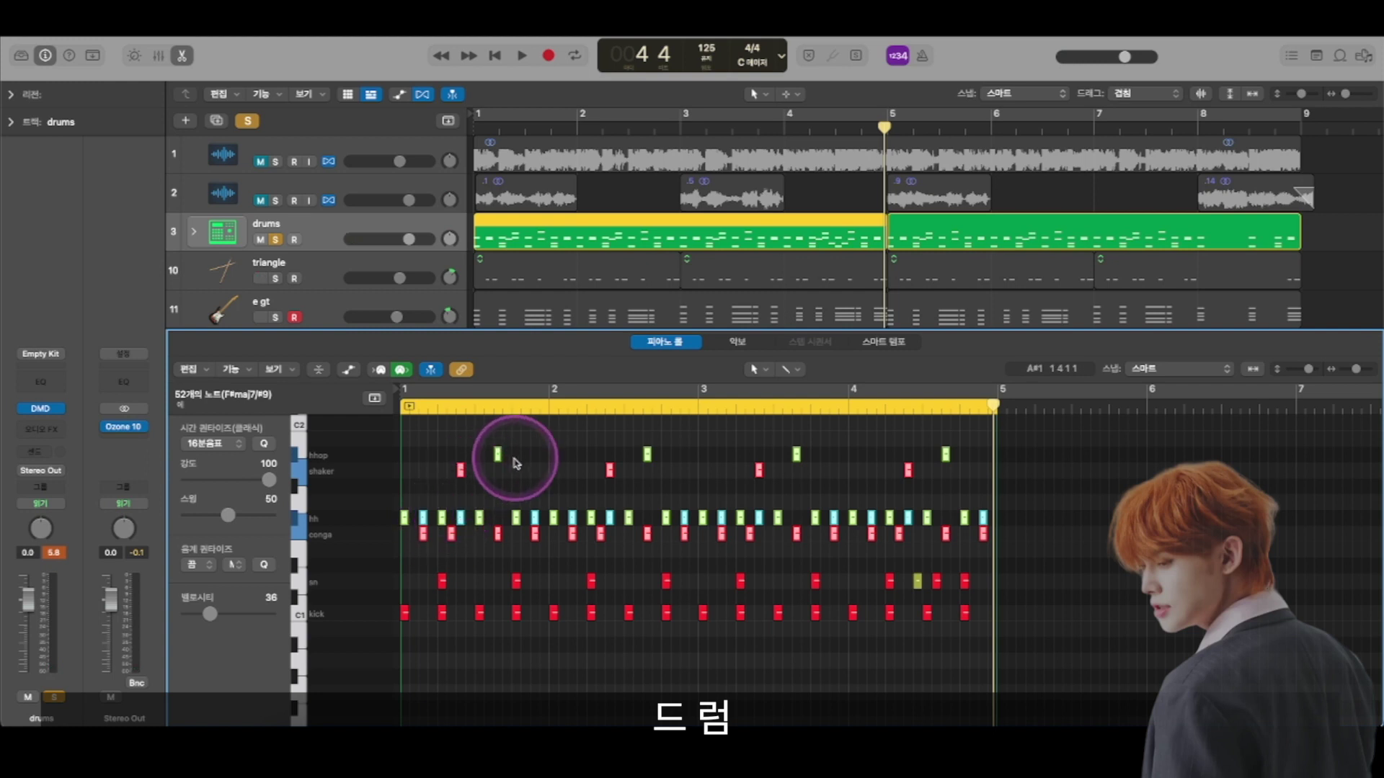
Remove the shaker notes, play the drum pattern from the start with the conga notes selected, and undo the removal
drag(433, 465, 989, 481)
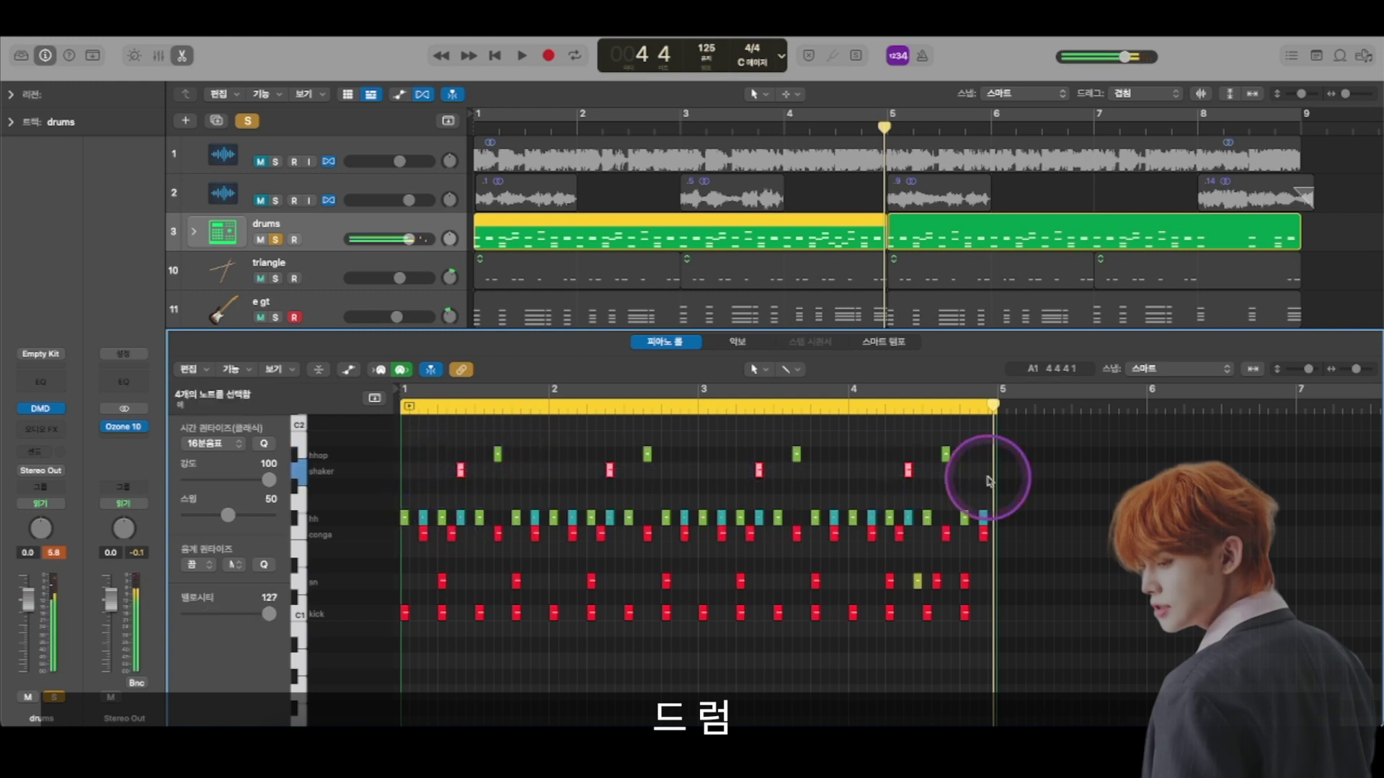
drag(1022, 528, 358, 555)
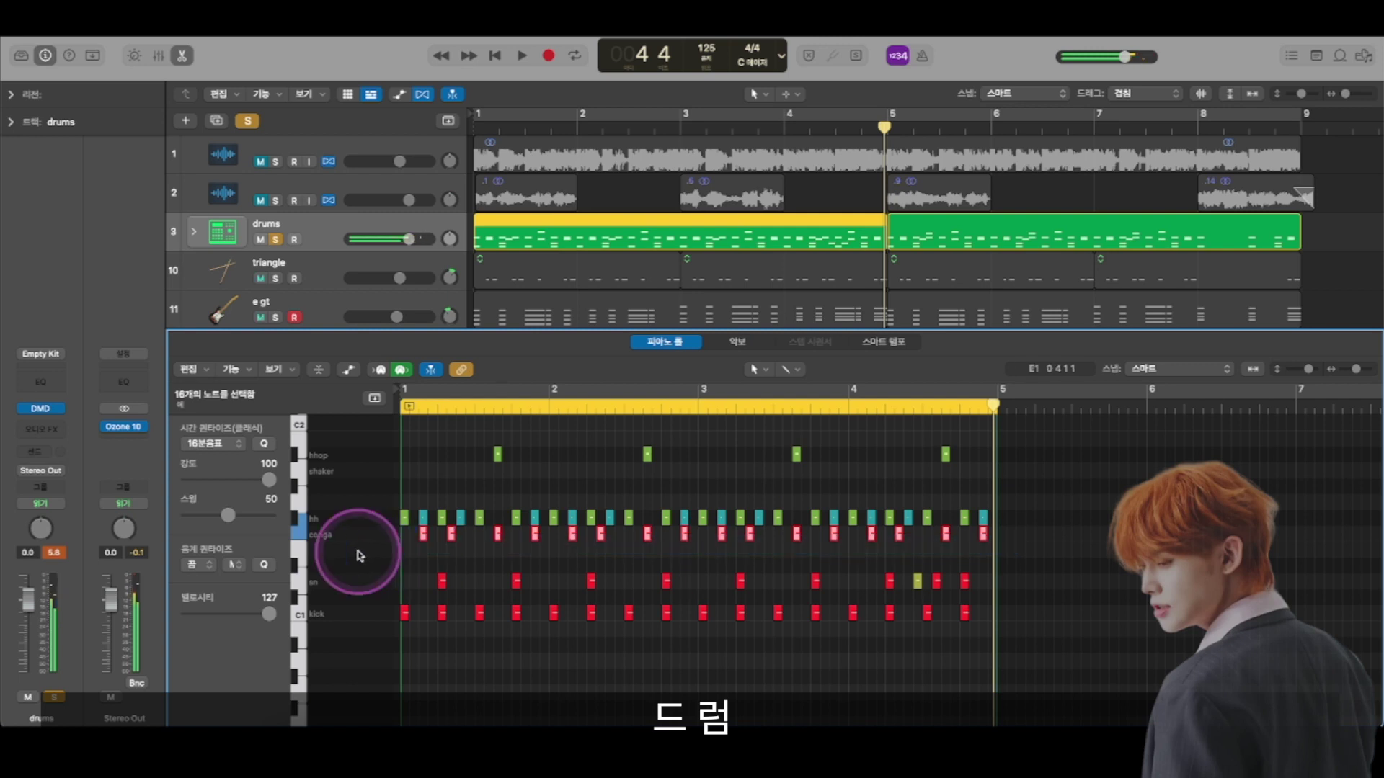
key(Return)
key(space)
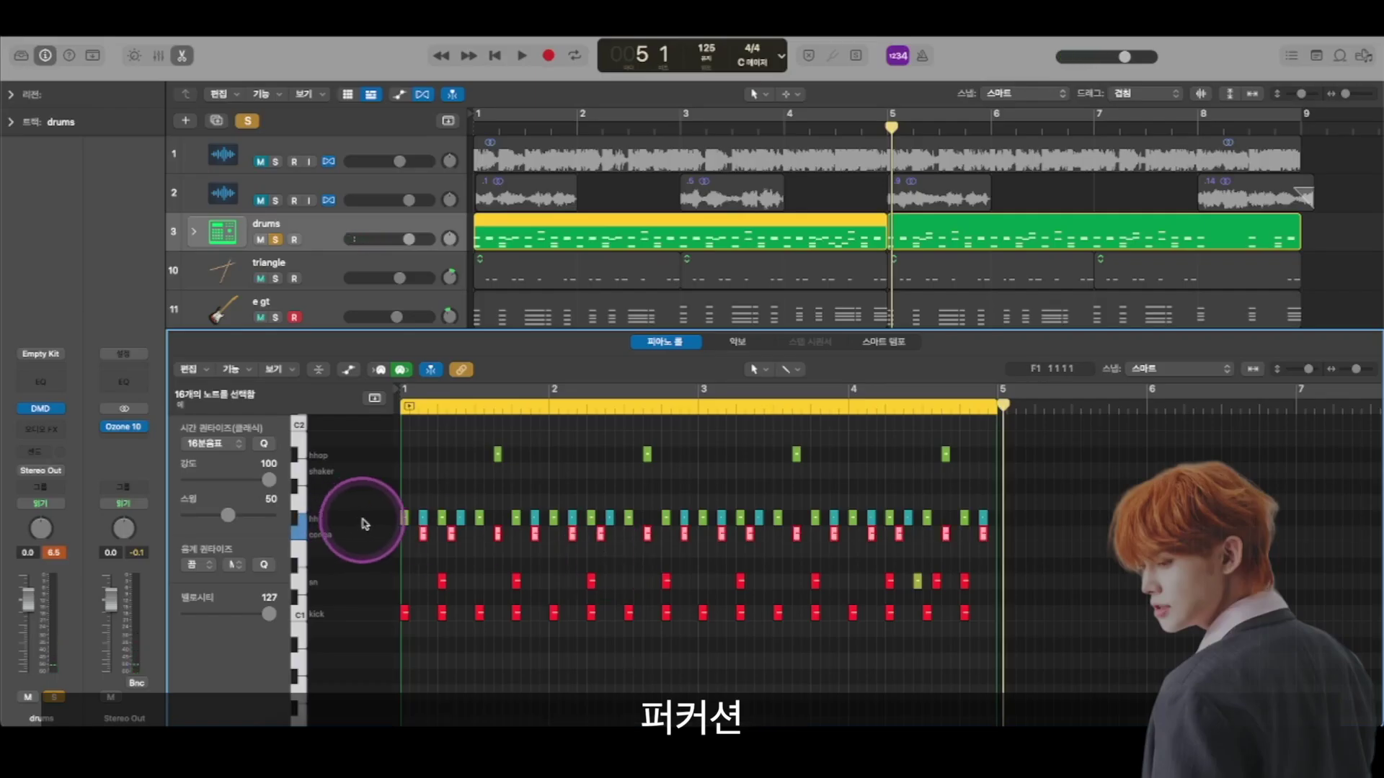
key(Return)
key(space)
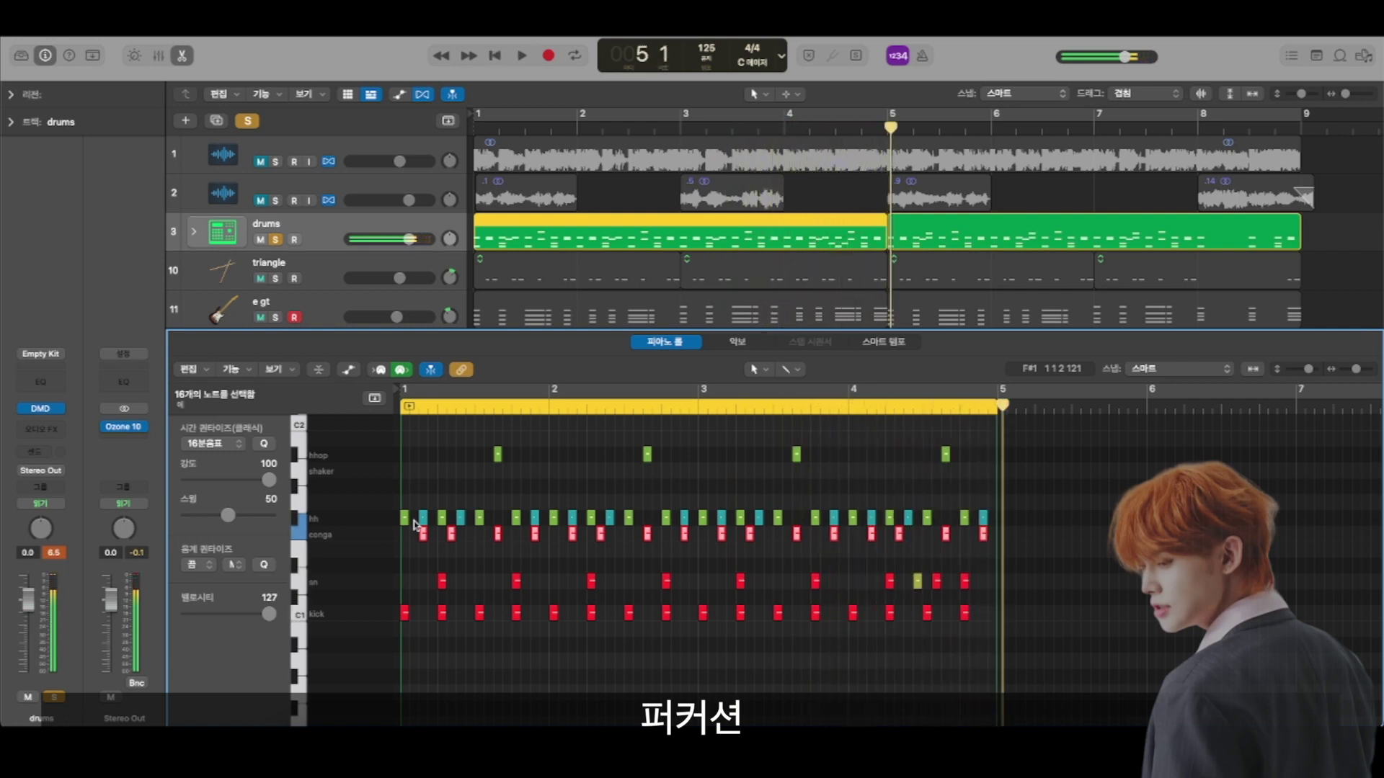
key(super+z)
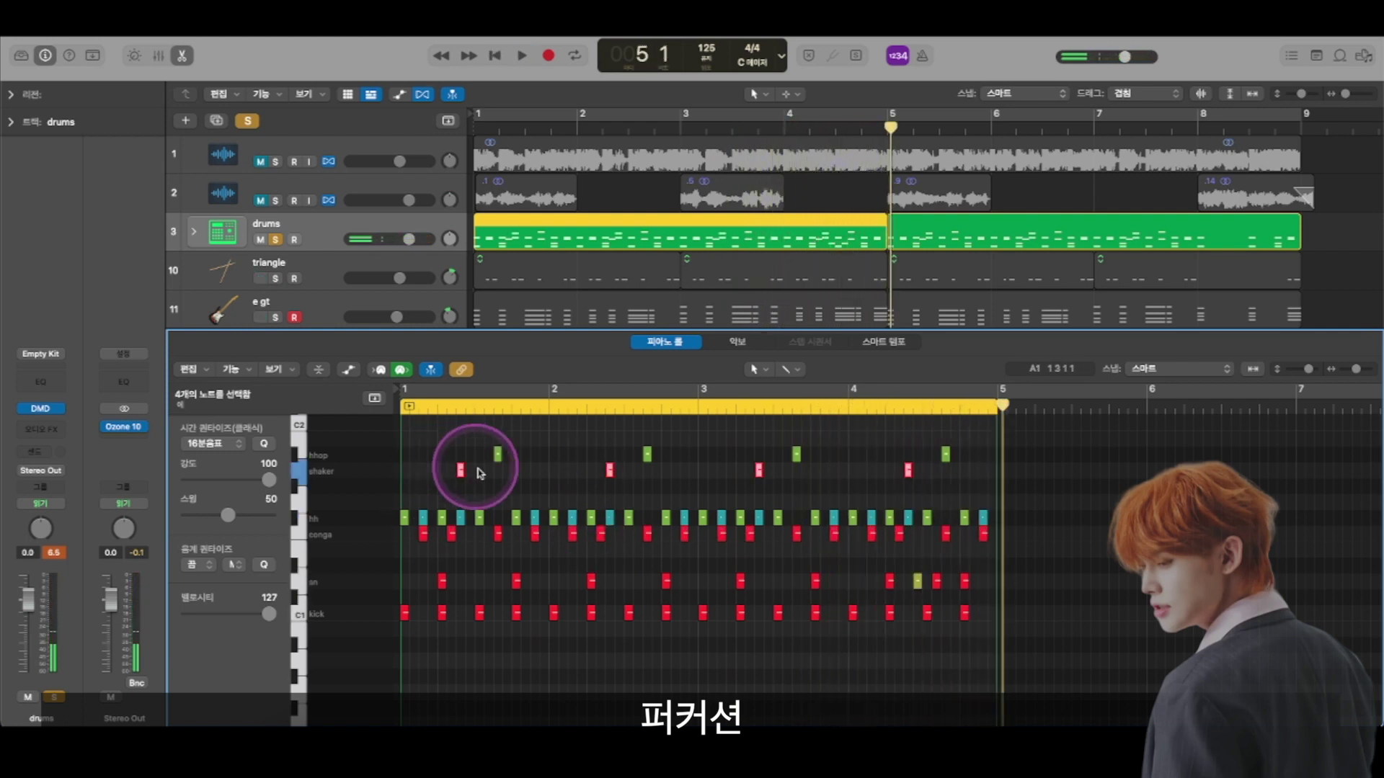
Play the complete drum pattern from the start and clear the note selection
key(Return)
key(space)
key(space)
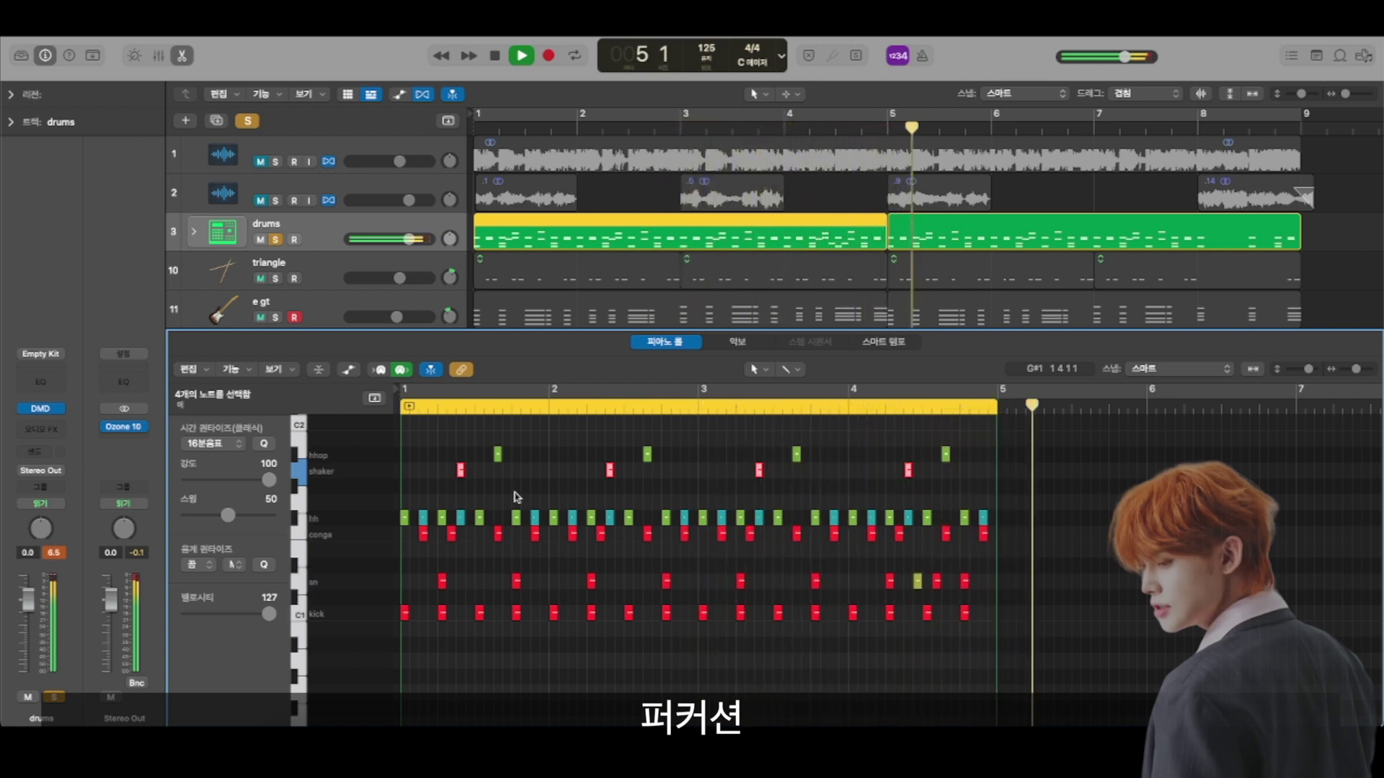
key(space)
click(503, 507)
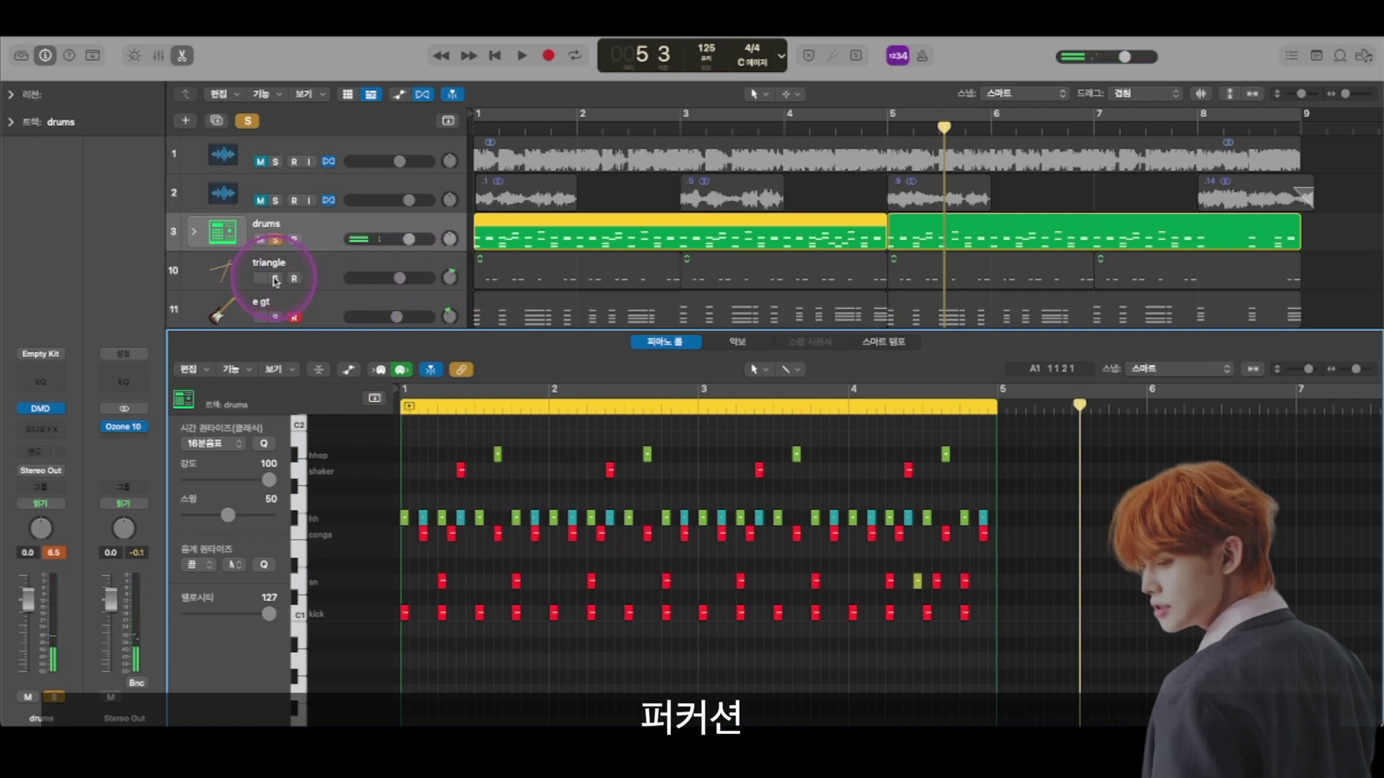
Solo only the triangle track, taking drums out of solo, and show the first triangle region in the piano roll
click(274, 279)
click(525, 265)
click(441, 479)
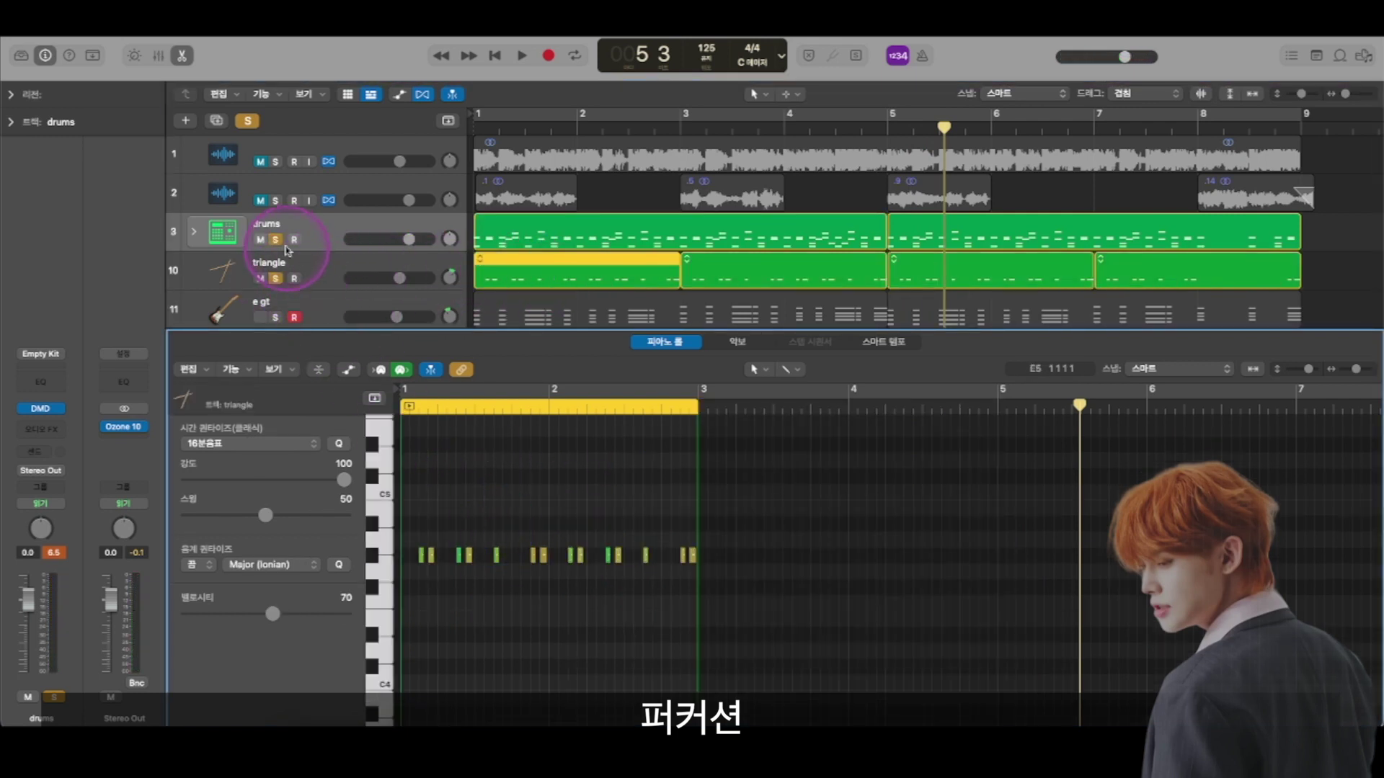
click(276, 240)
Play the triangle pattern alone from the start through its first two bars
key(Return)
key(space)
scroll(281, 257, down, 1)
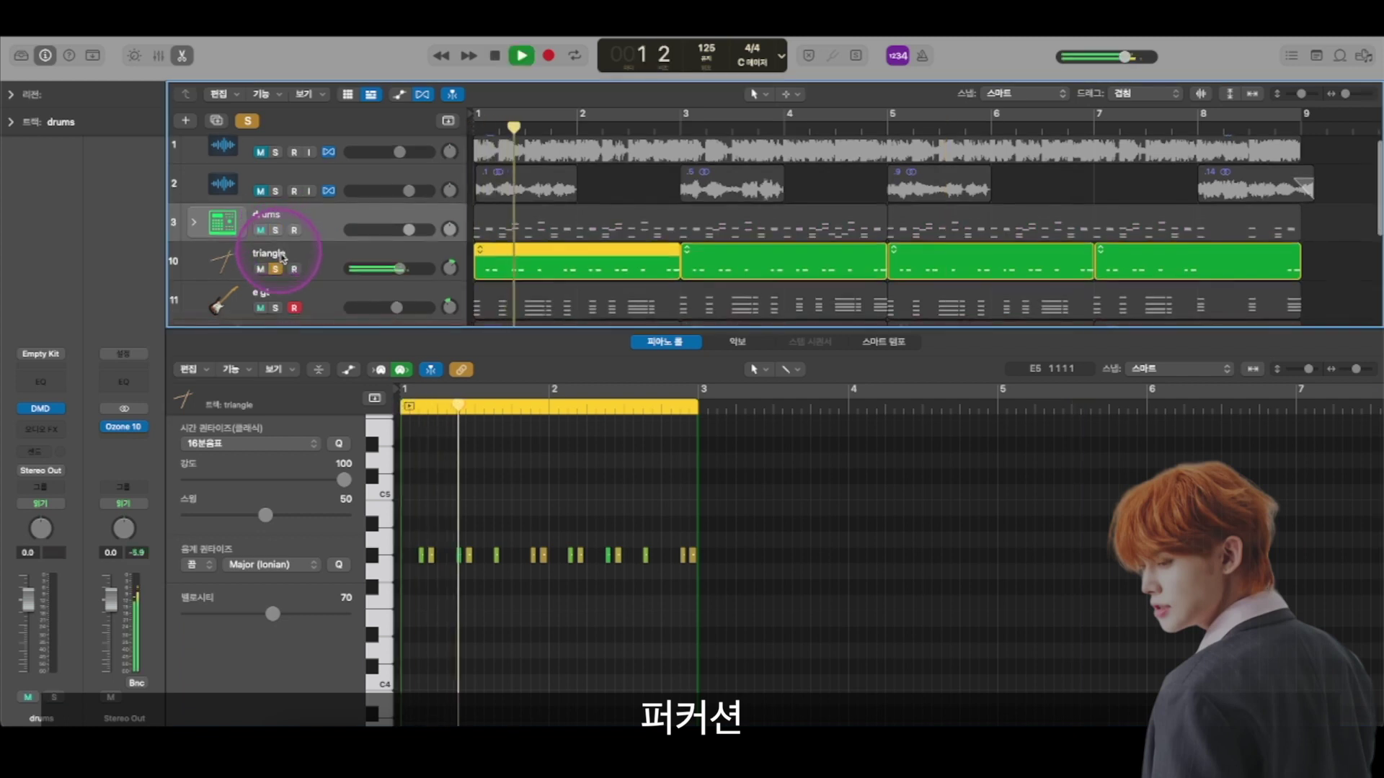
click(457, 407)
scroll(472, 440, up, 1)
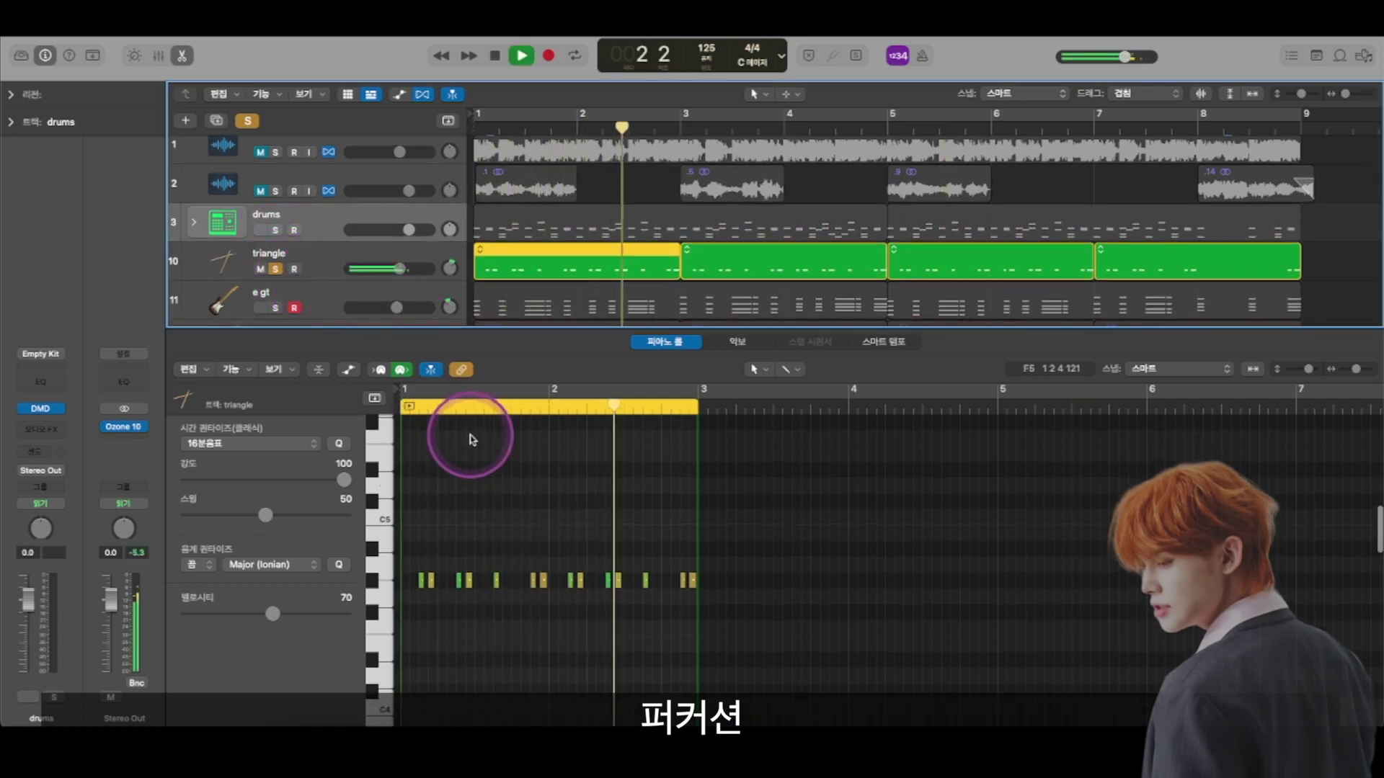
scroll(470, 436, down, 1)
key(space)
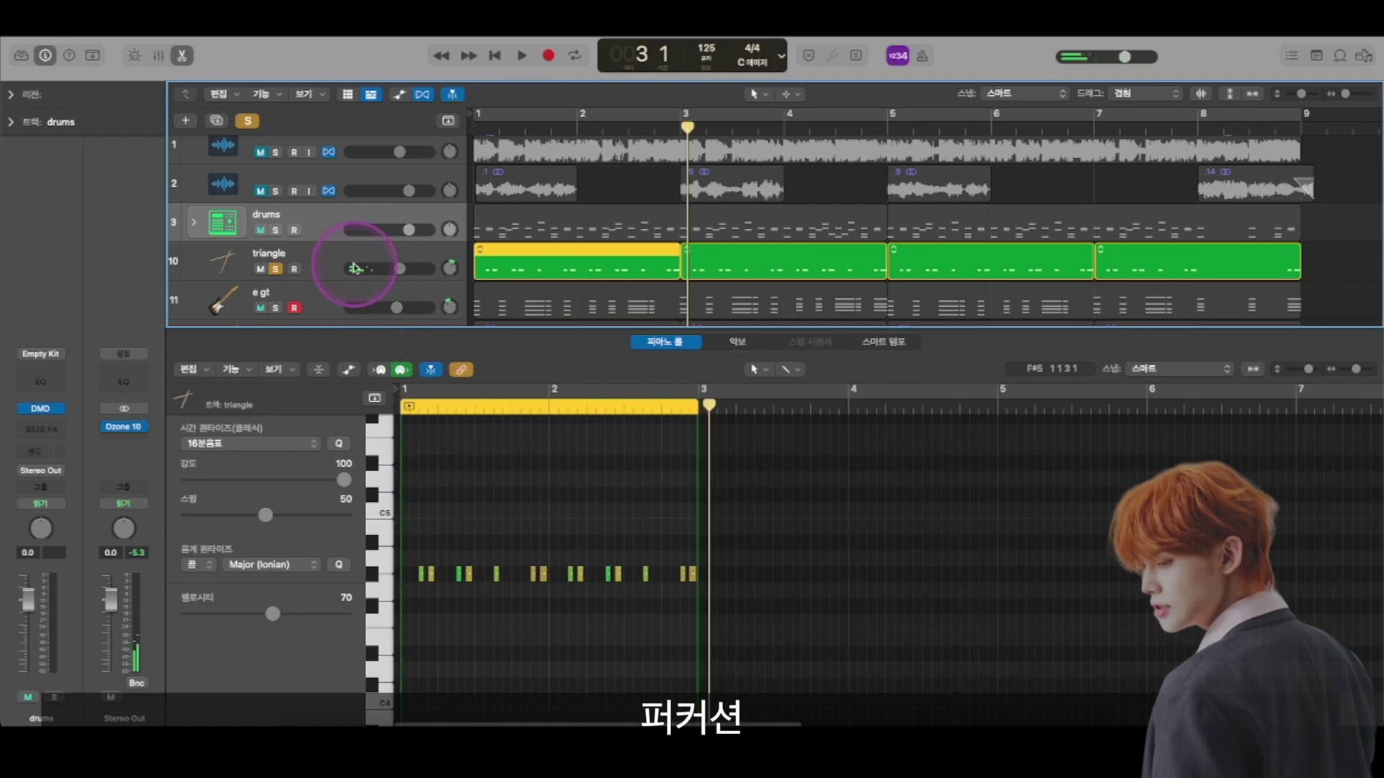
Solo the drums track alongside triangle and show the first region of both tracks together in the piano roll
click(273, 230)
click(567, 462)
key(Return)
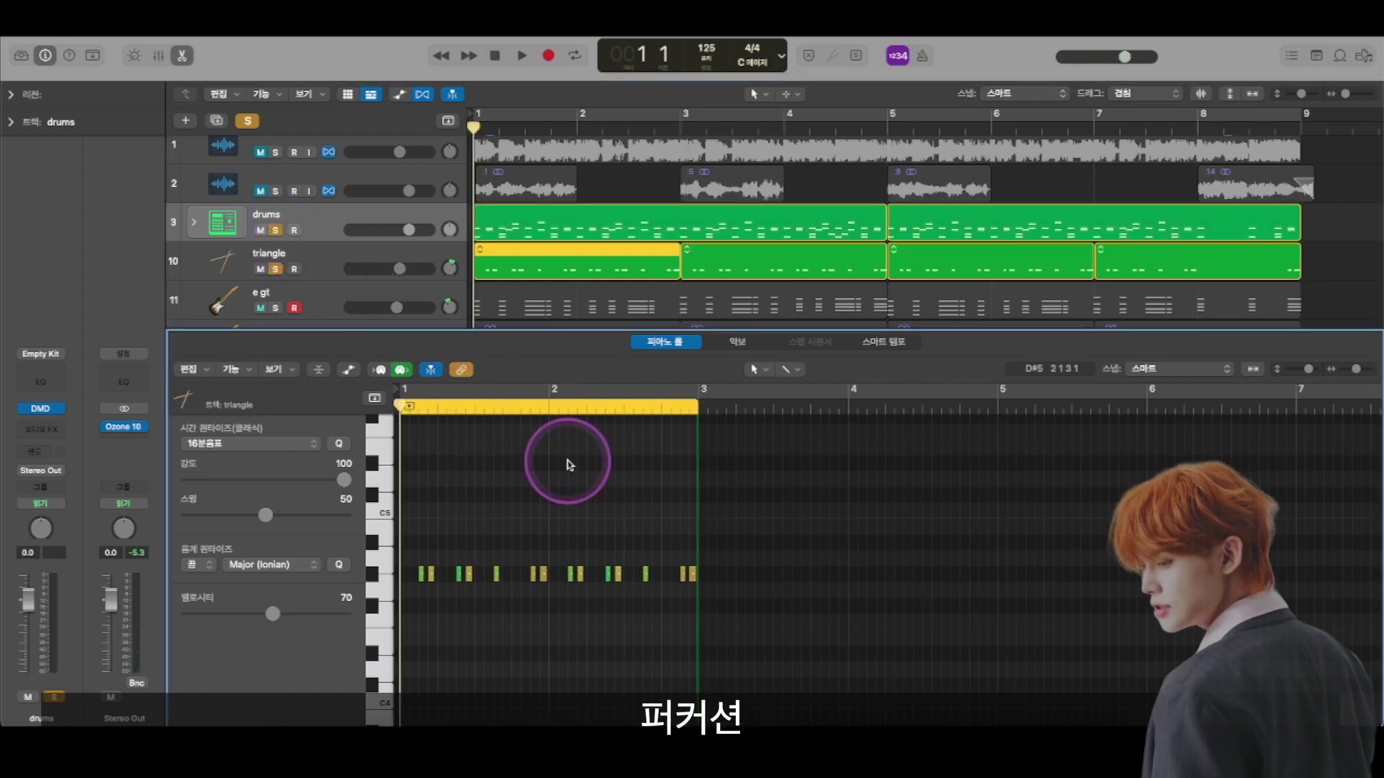
shift+click(527, 232)
scroll(562, 550, down, 2)
scroll(562, 550, up, 1)
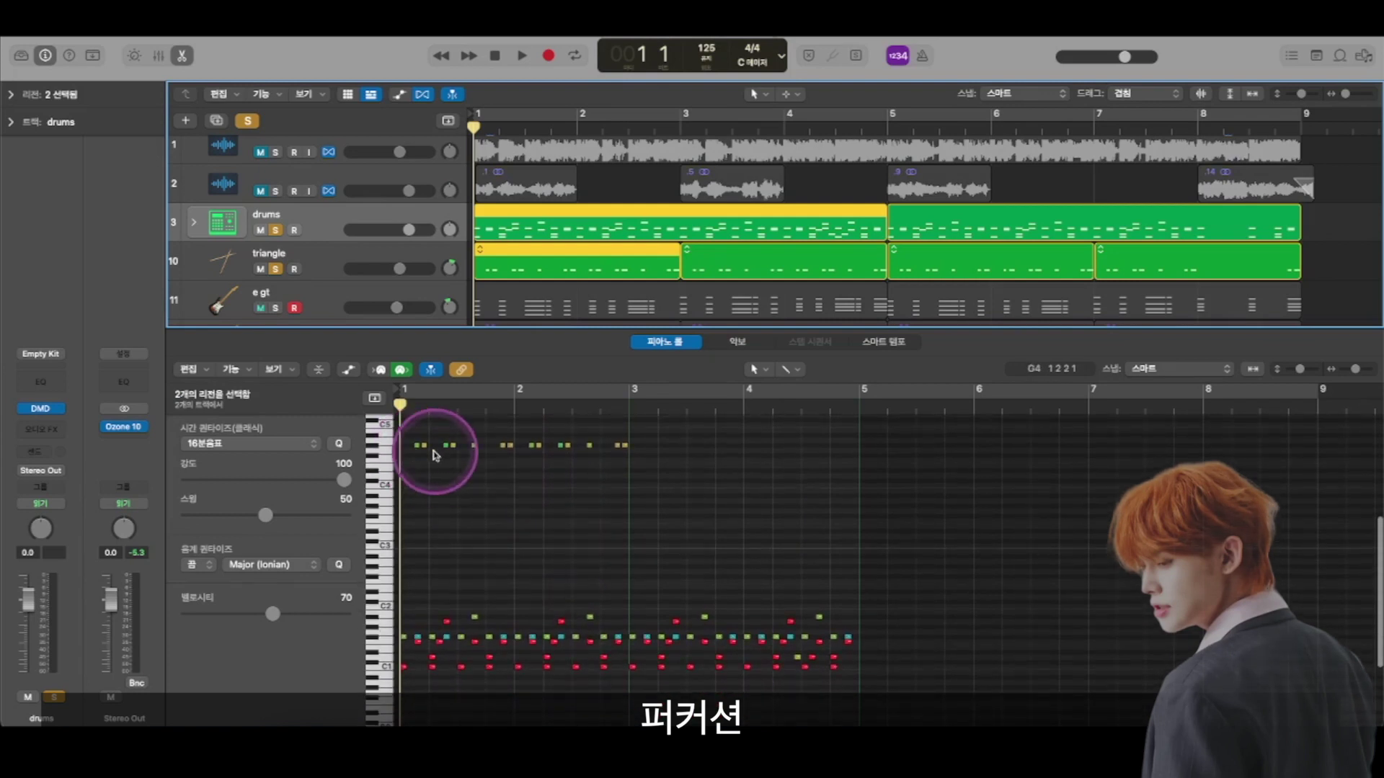
Play drums and triangle together through bar 4, adding the second triangle region to the piano roll view
key(space)
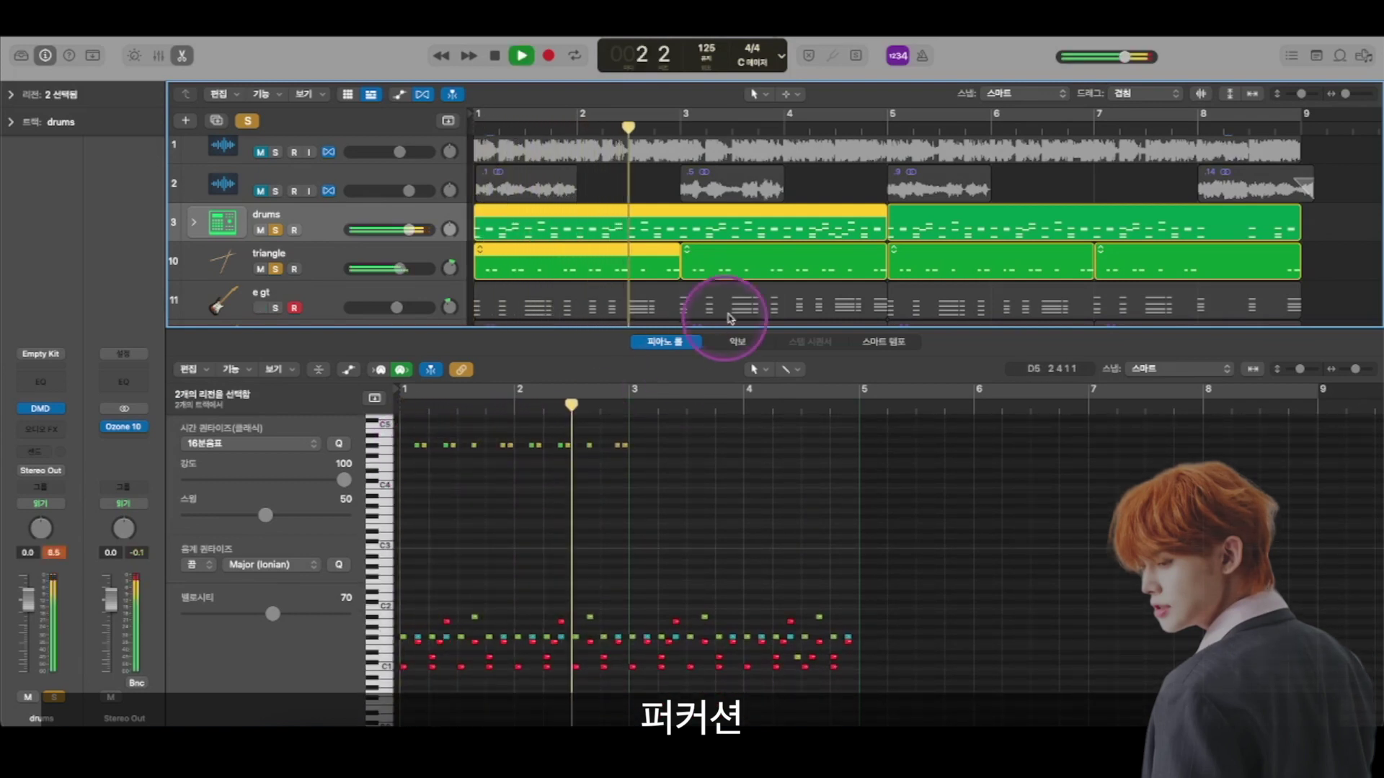
shift+click(747, 264)
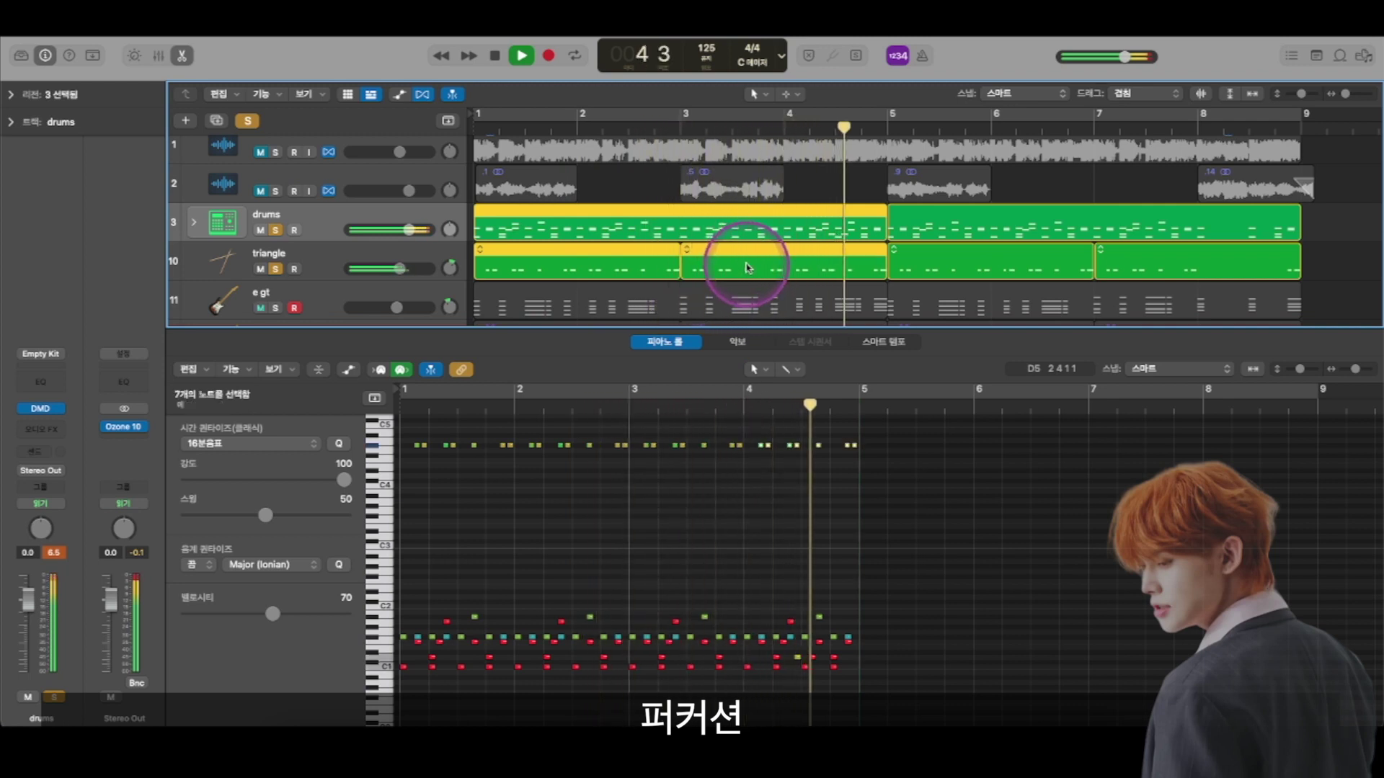
key(space)
click(686, 519)
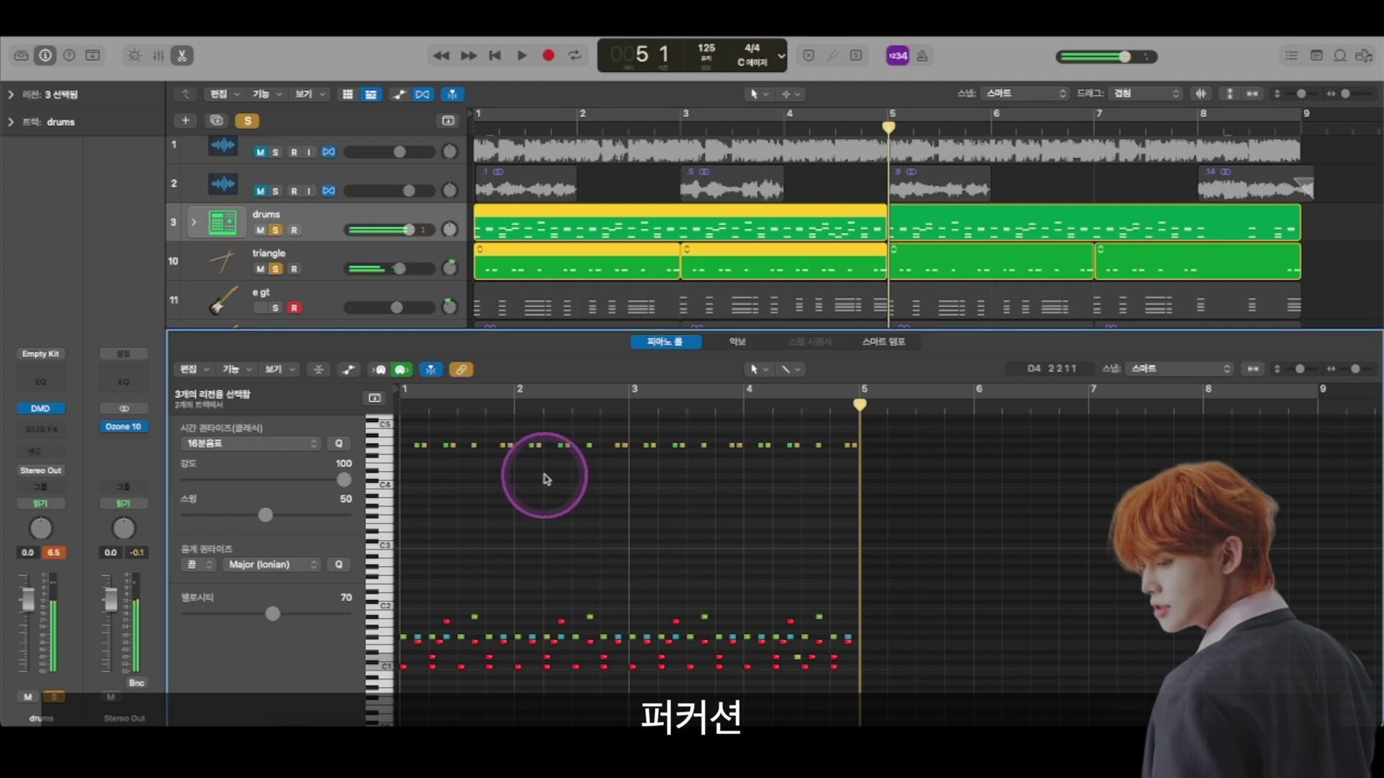
Fit both drums regions in the piano roll, close the editor, and select the triangle track with all its regions
click(337, 249)
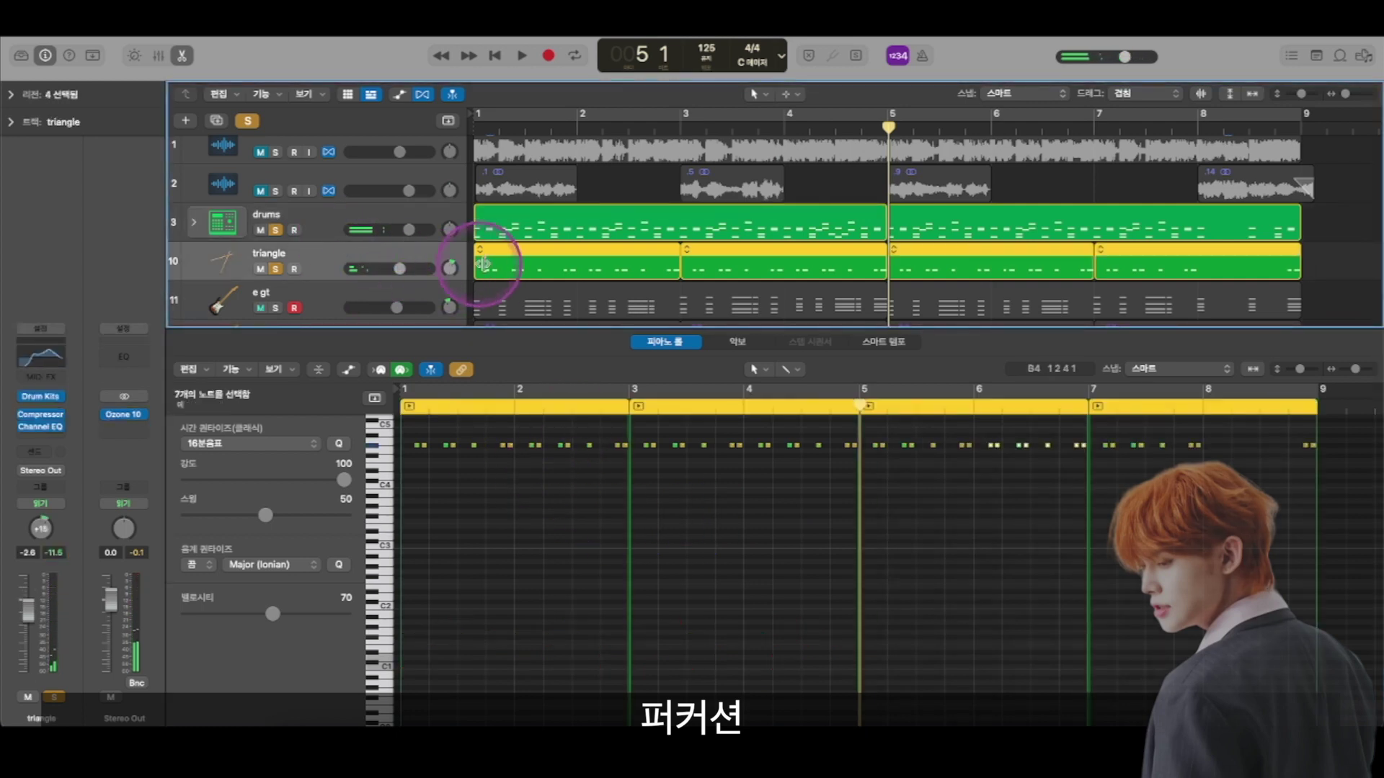
click(602, 233)
click(618, 503)
key(z)
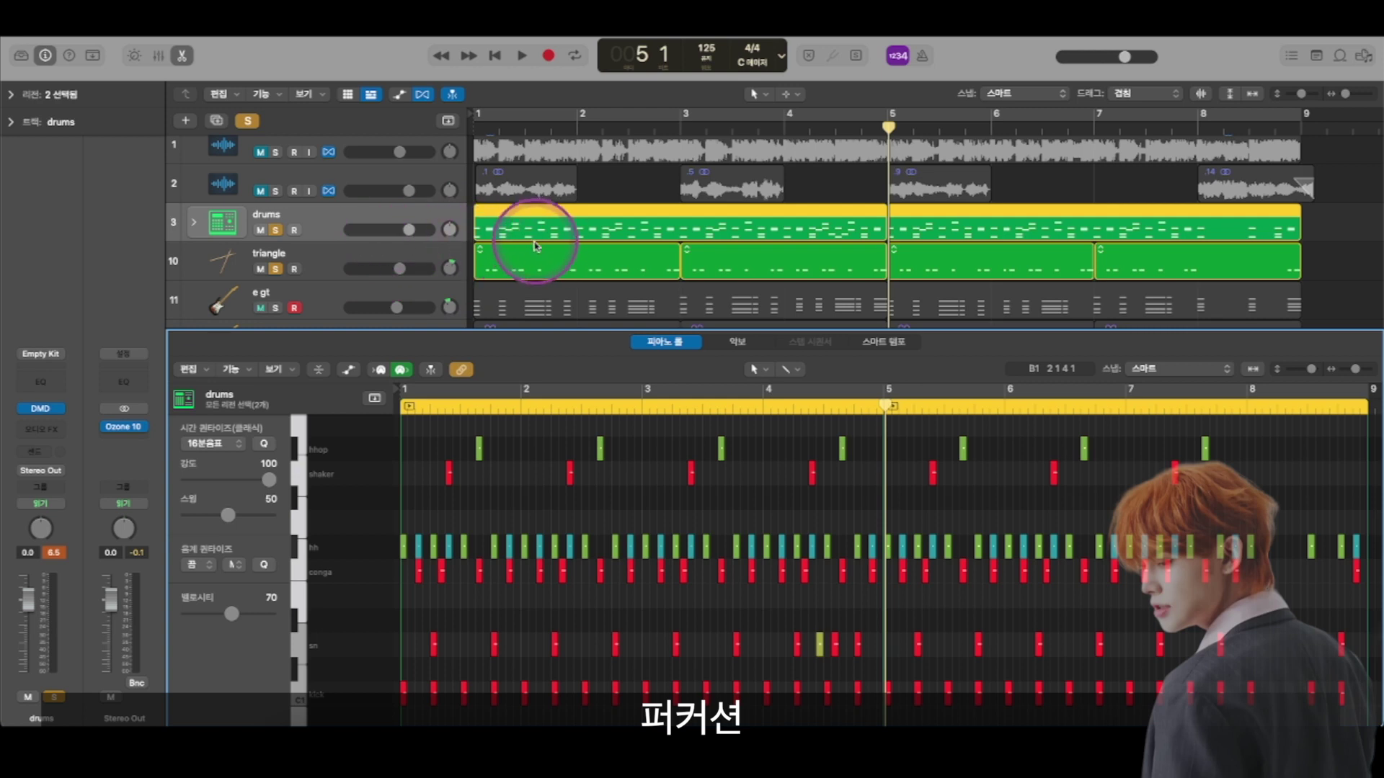
key(p)
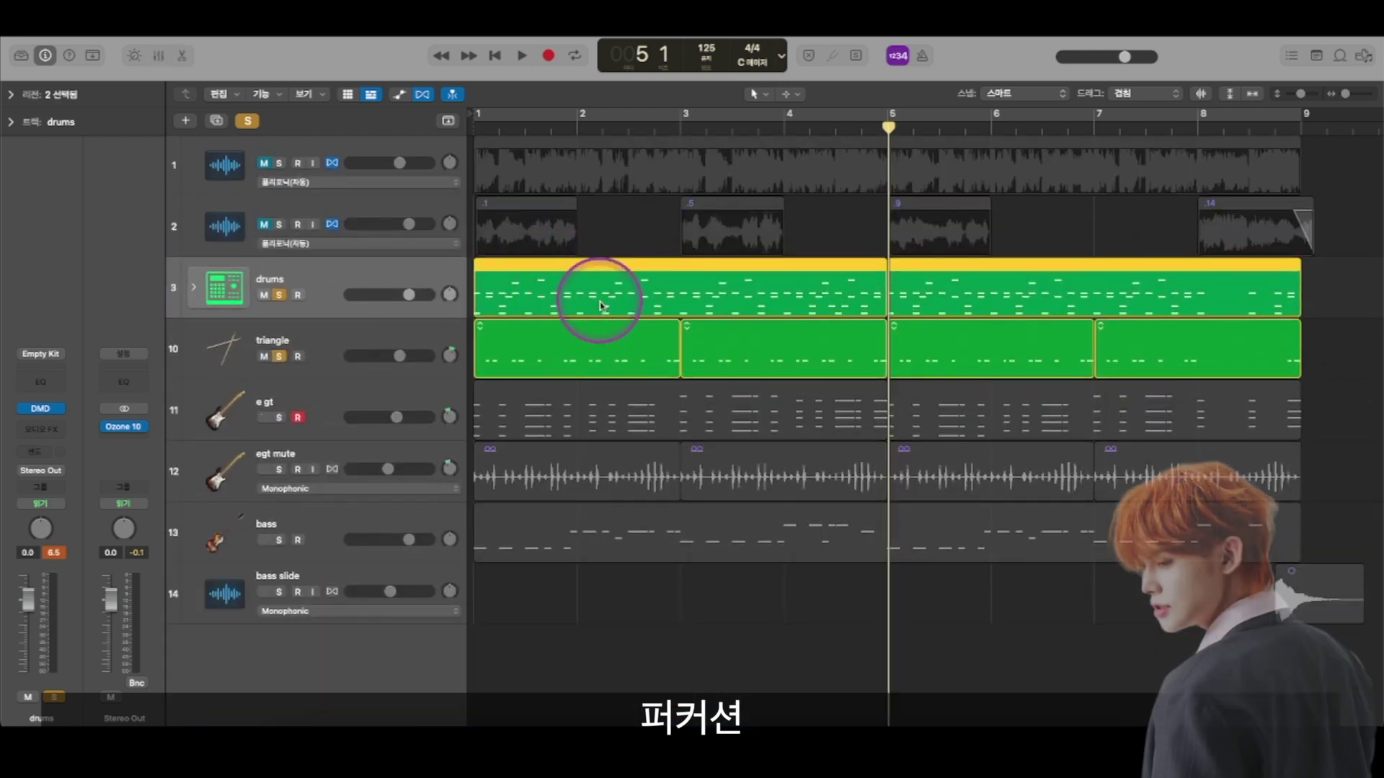
click(438, 337)
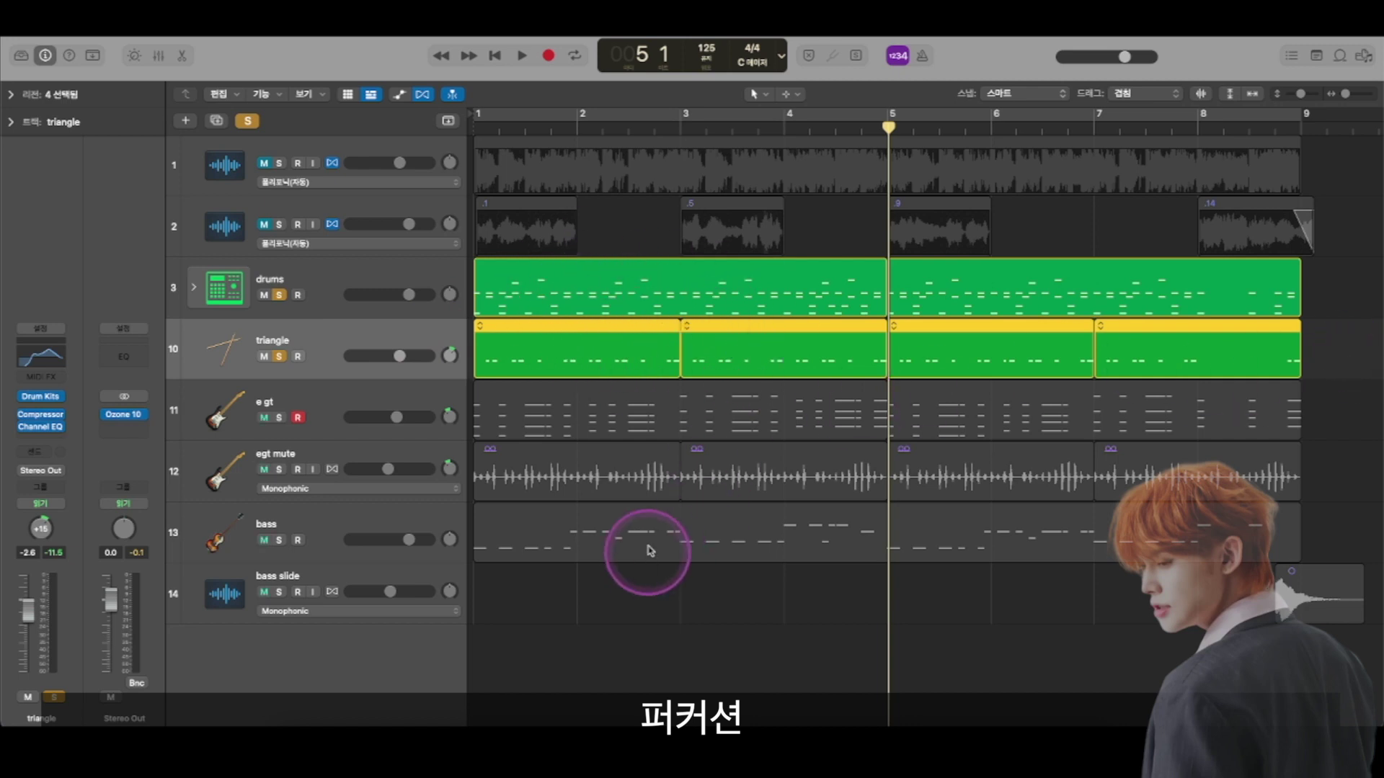
Clear the drums and triangle solos, select the e gt track and solo it
mouse_move(649, 552)
mouse_down()
mouse_move(676, 487)
mouse_move(590, 361)
mouse_up()
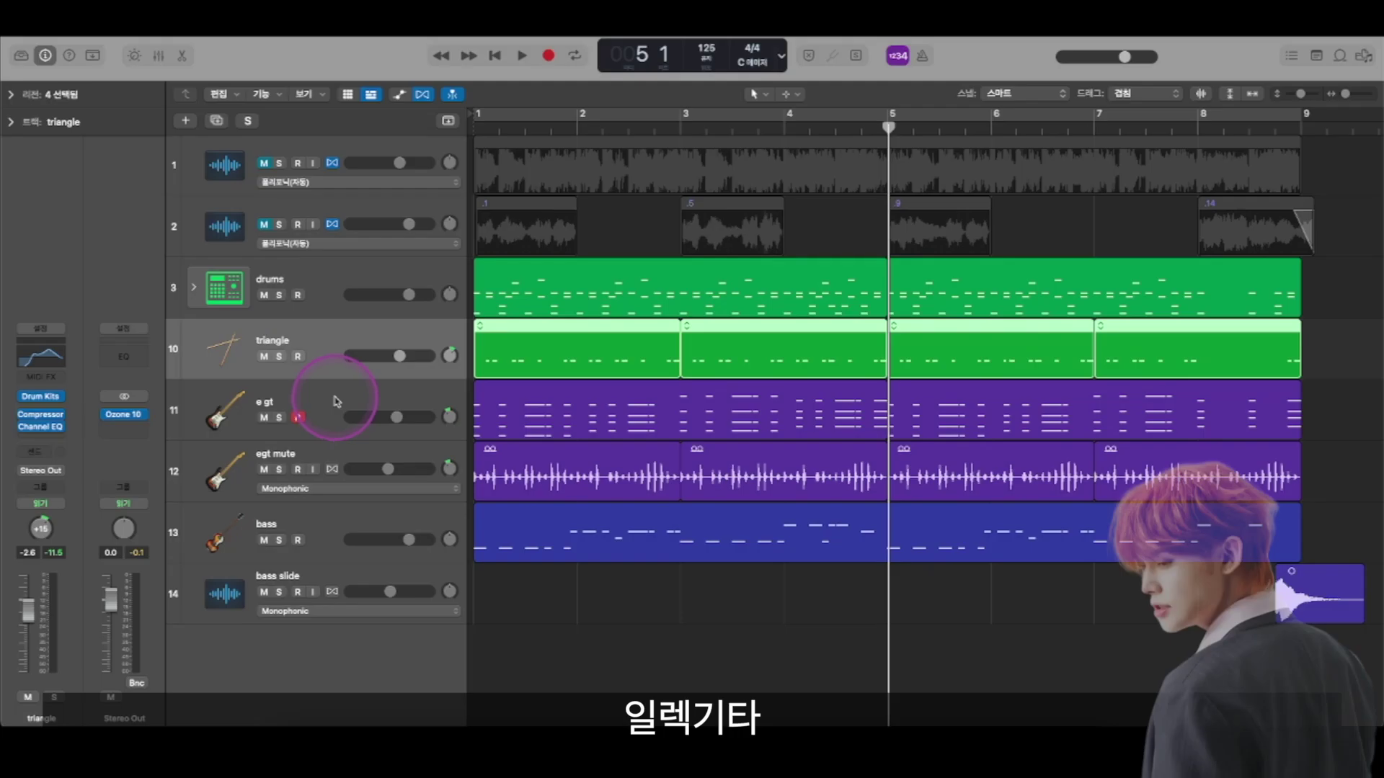
click(336, 401)
scroll(534, 410, up, 3)
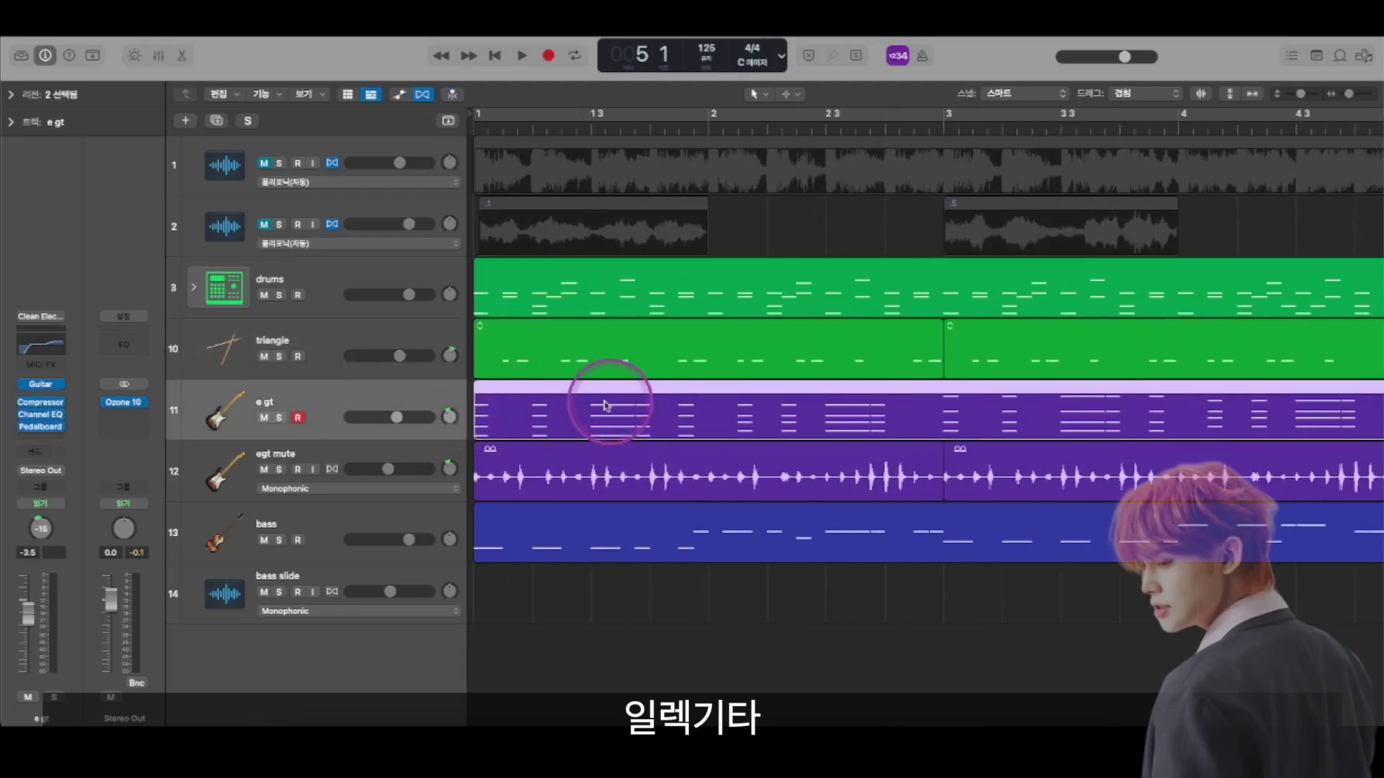
scroll(645, 400, up, 2)
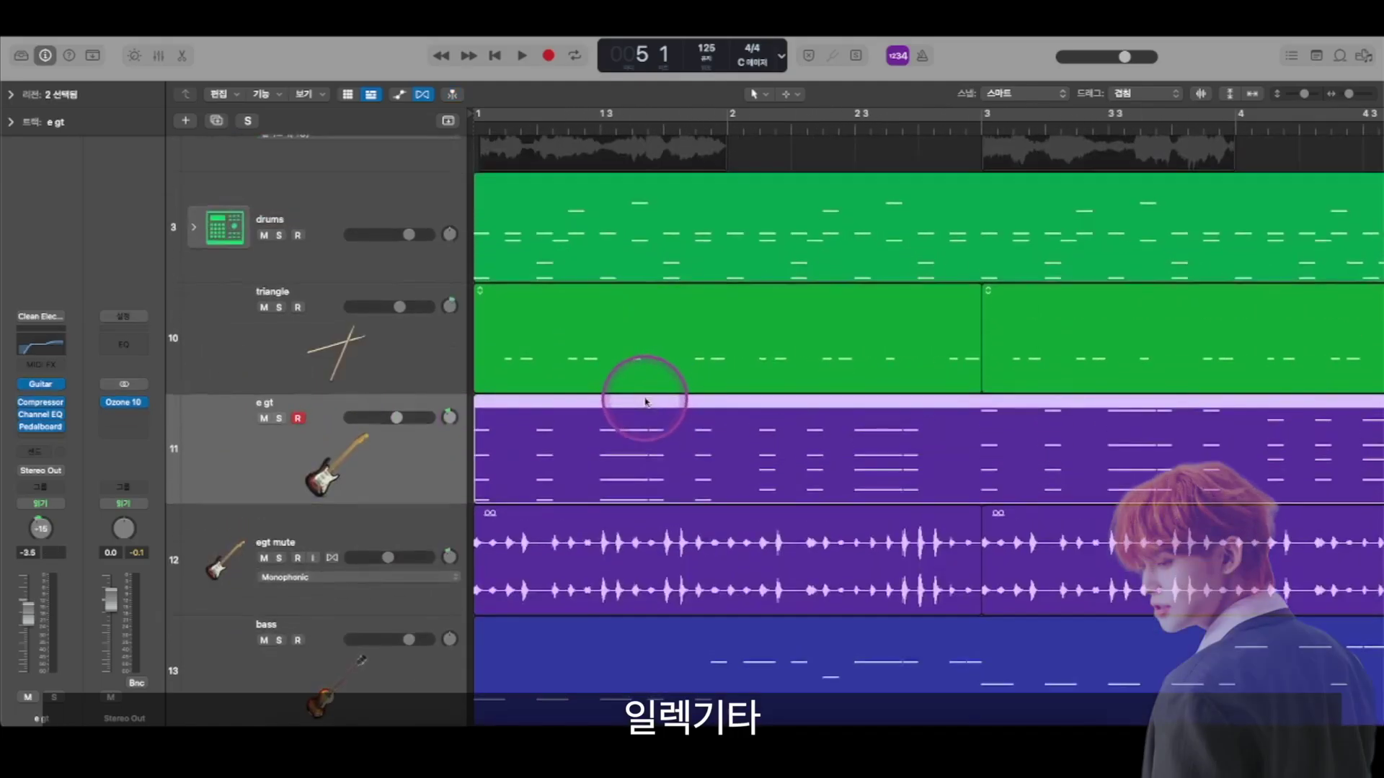
scroll(645, 402, down, 4)
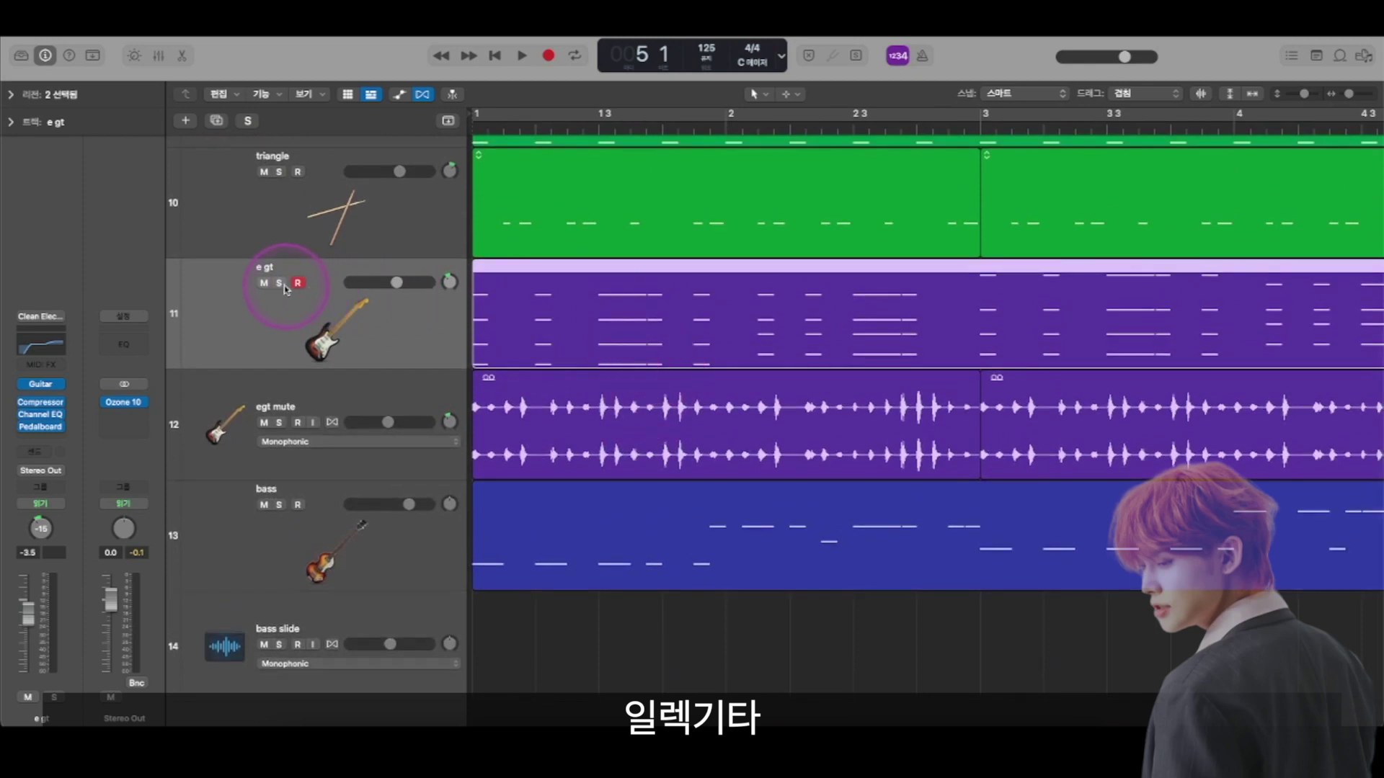
click(284, 287)
click(588, 267)
scroll(342, 282, down, 1)
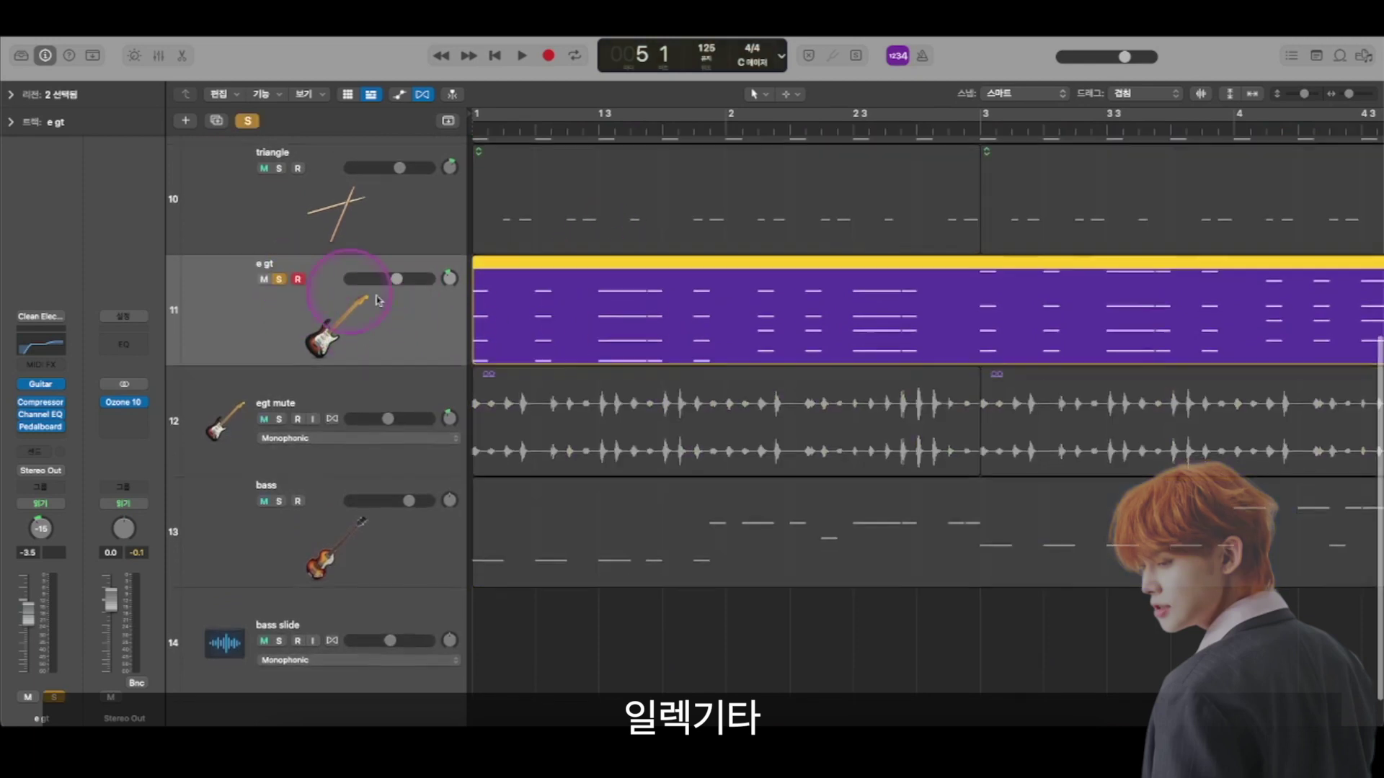
Show the e gt track's patch in the library and check the chord list in the project notes
click(20, 55)
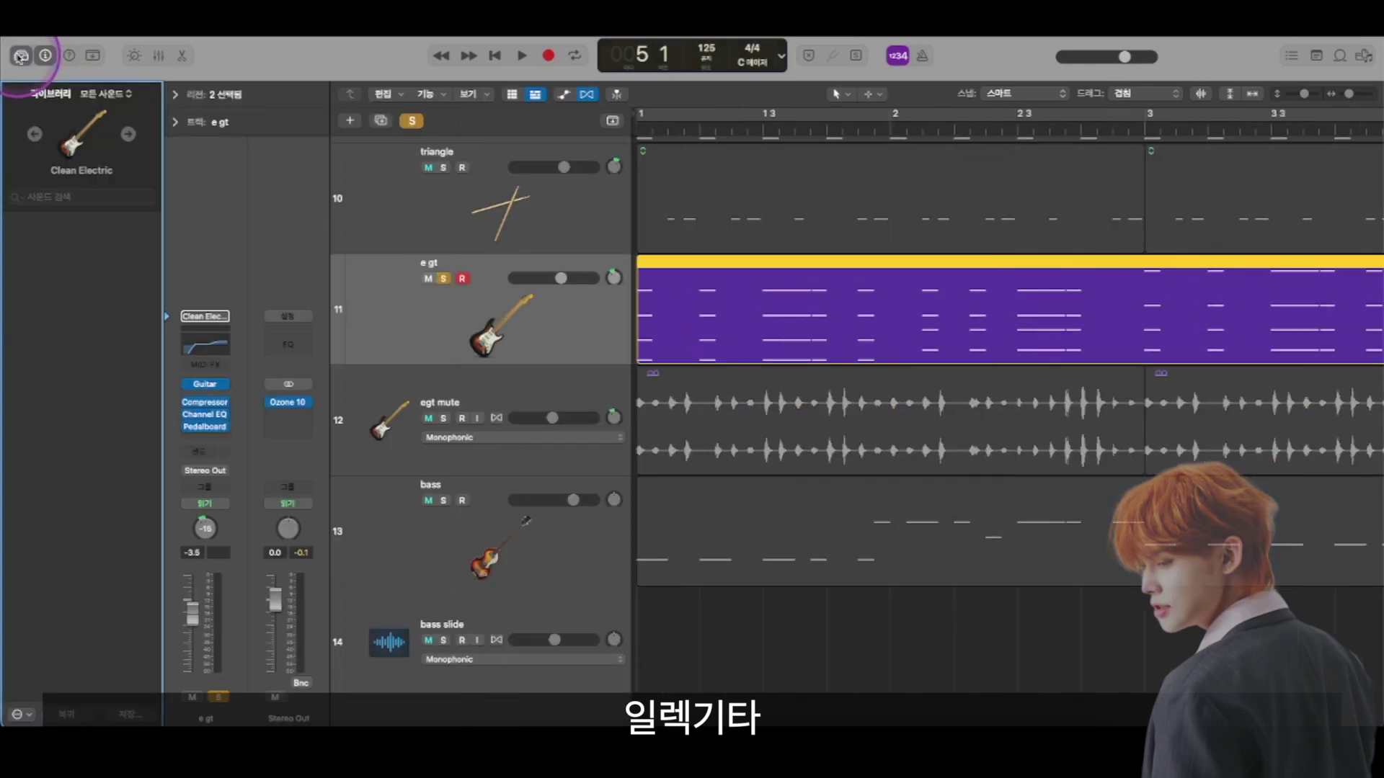
click(537, 310)
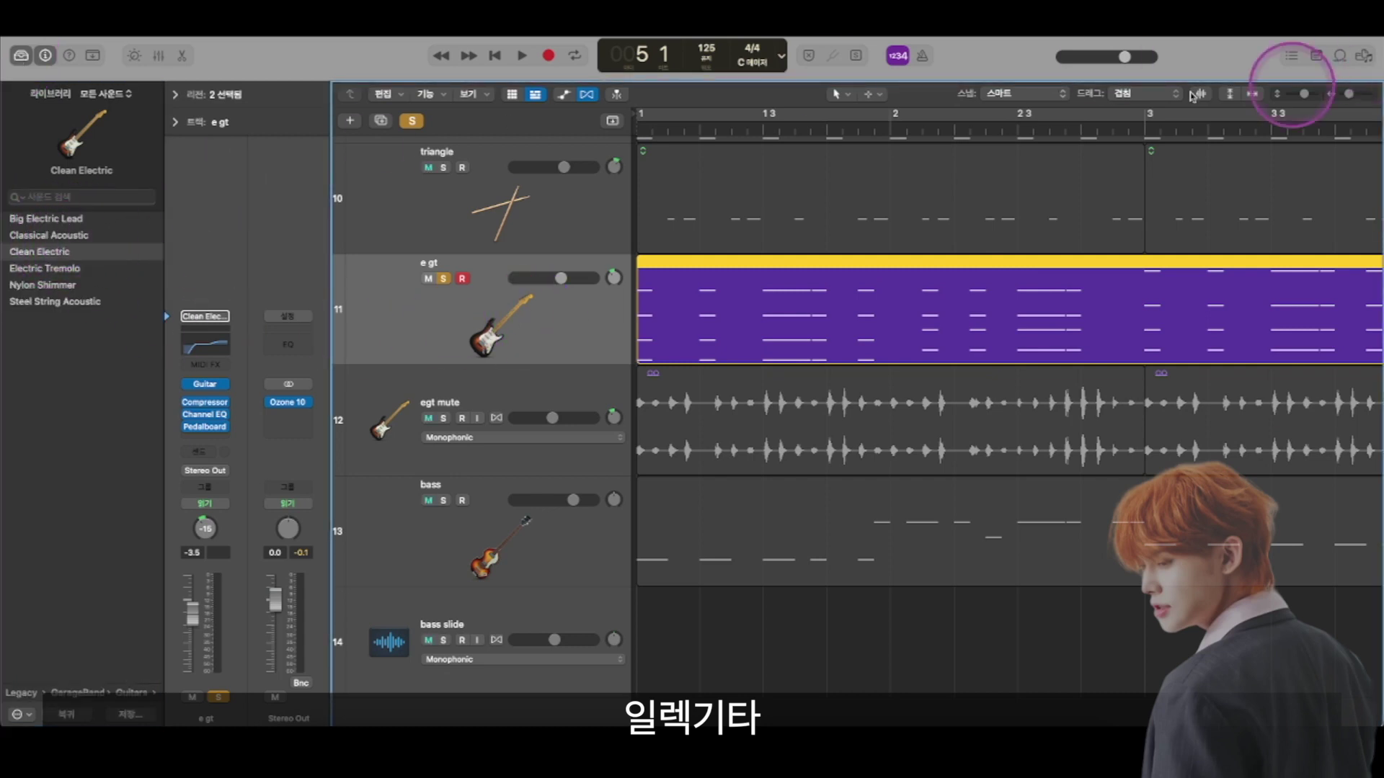
click(1318, 57)
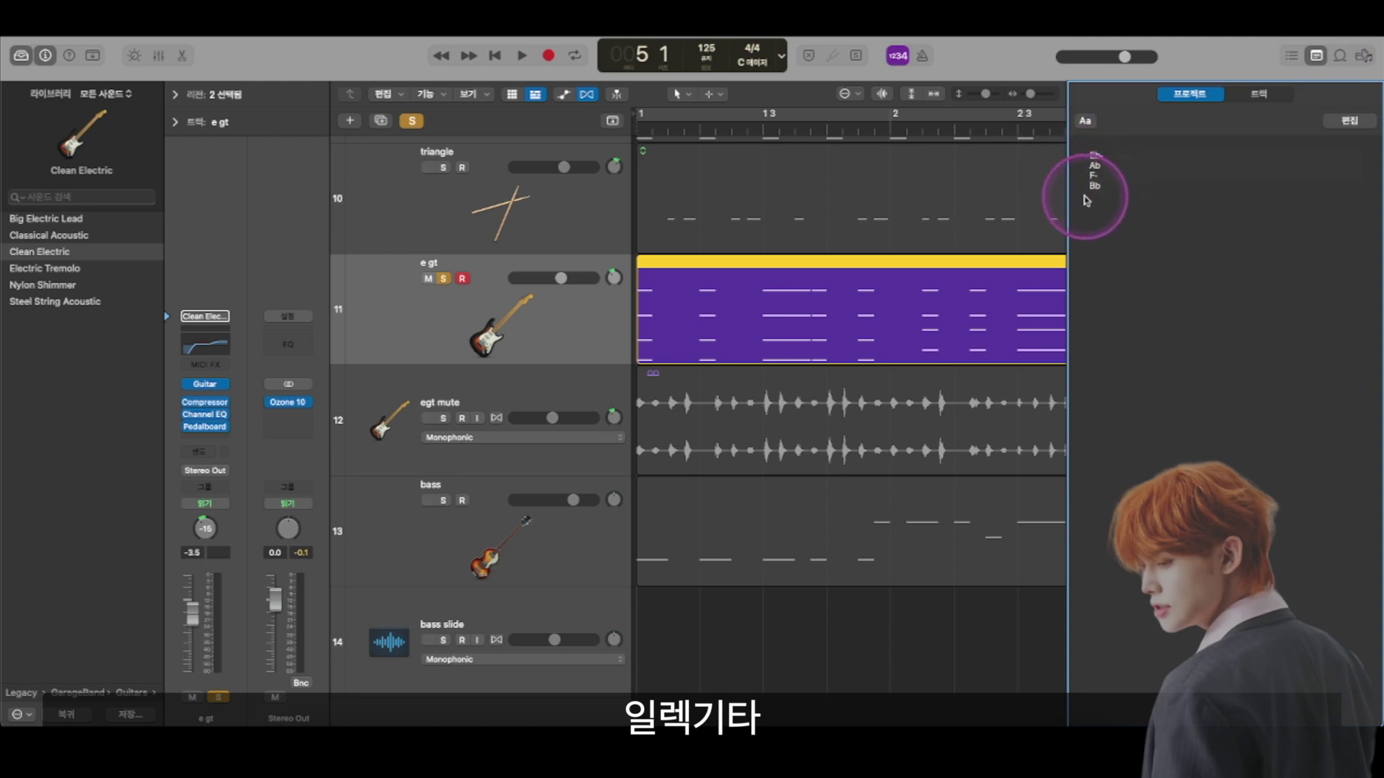
click(1318, 57)
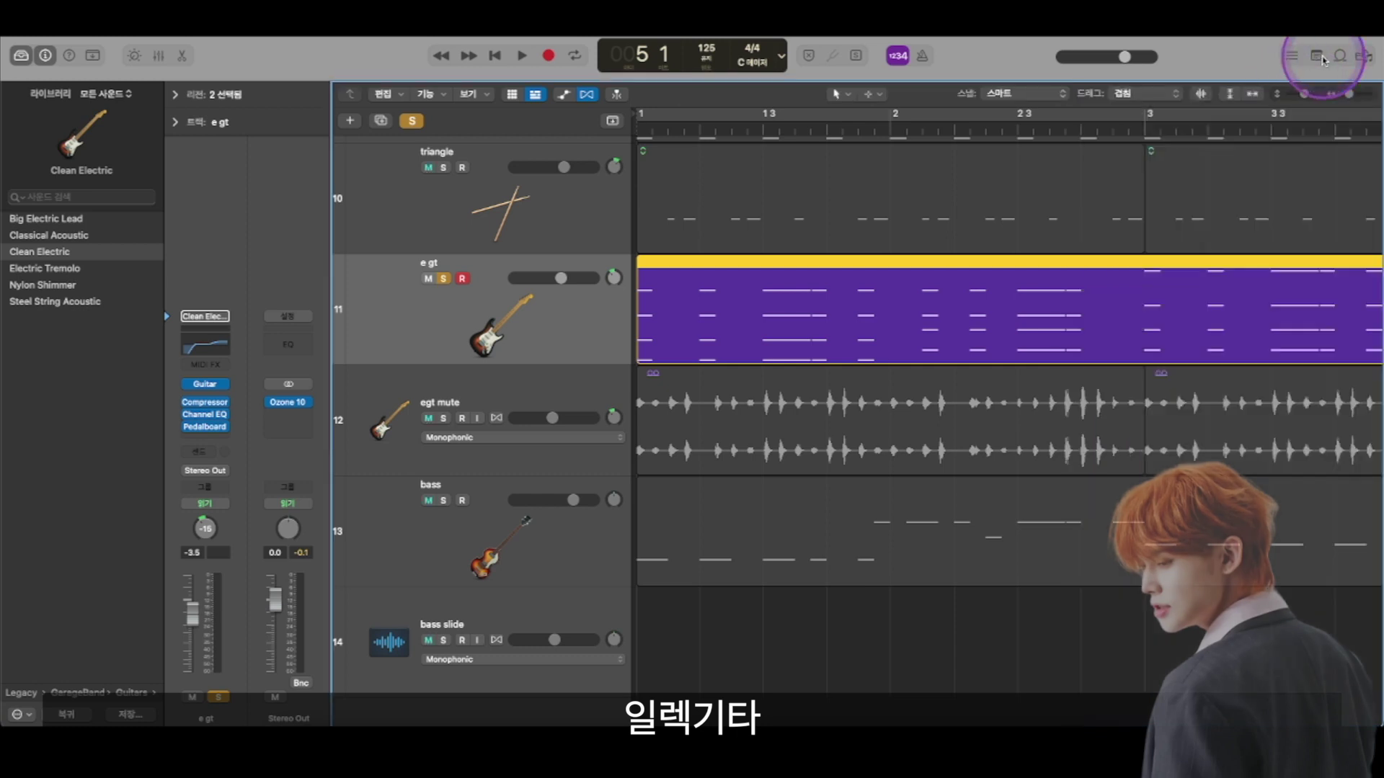
Show both e gt regions in an enlarged piano roll and return the playhead to the start
double_click(749, 319)
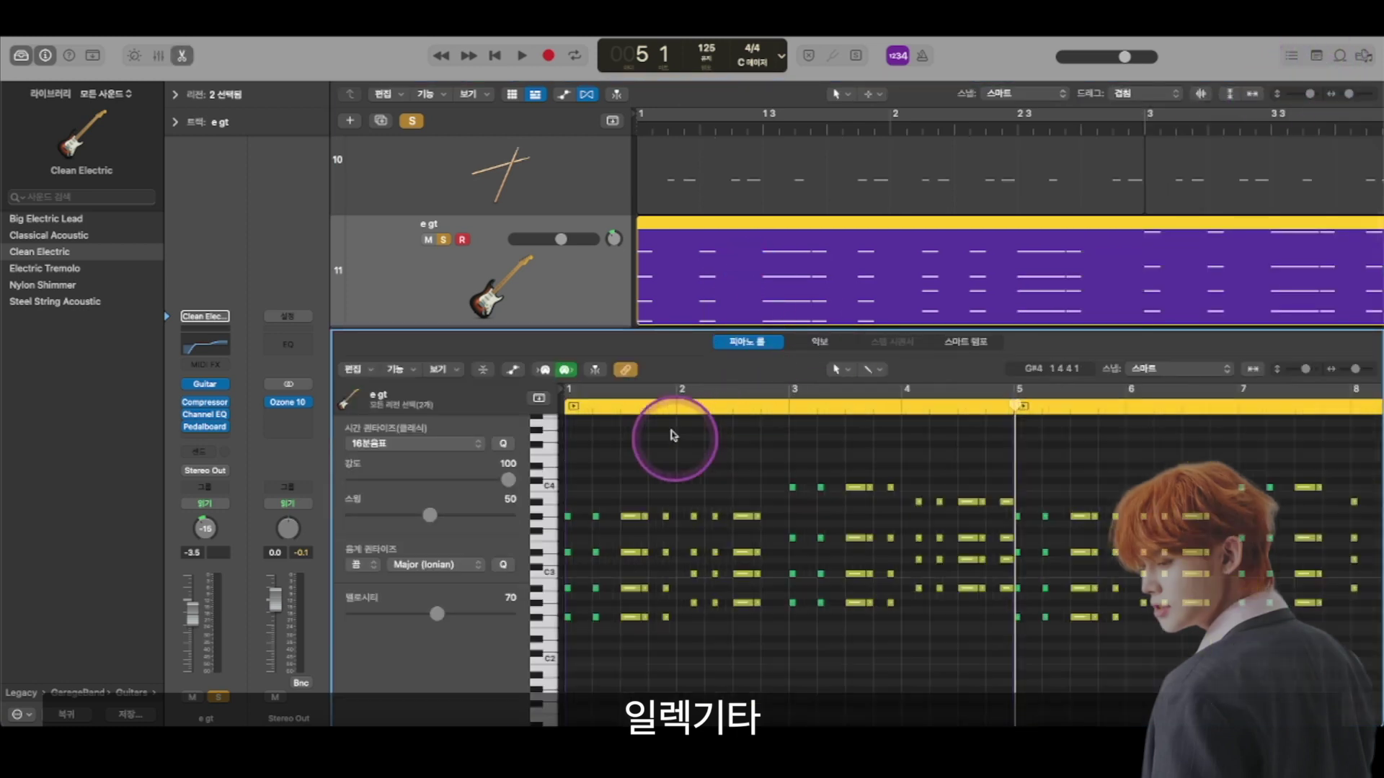
drag(683, 334, 684, 196)
key(Return)
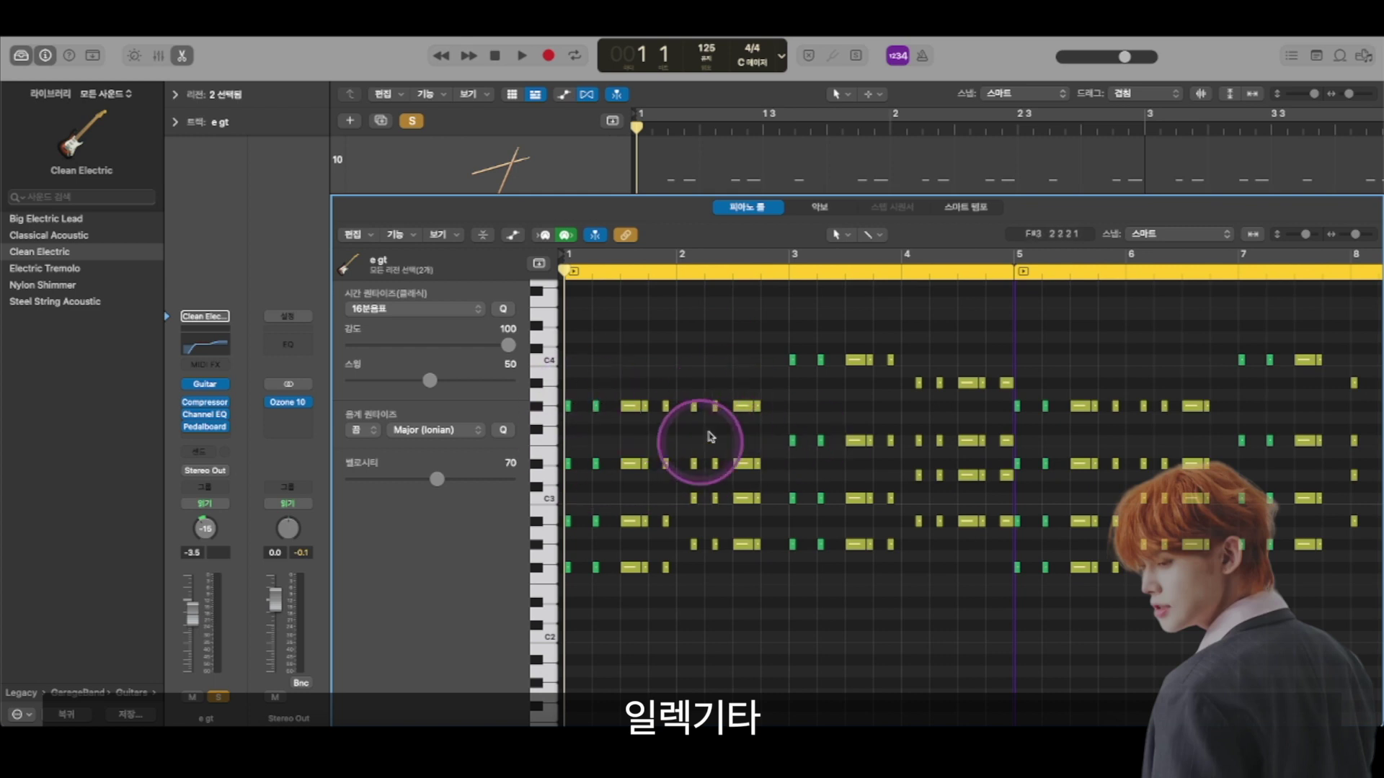
scroll(557, 164, down, 5)
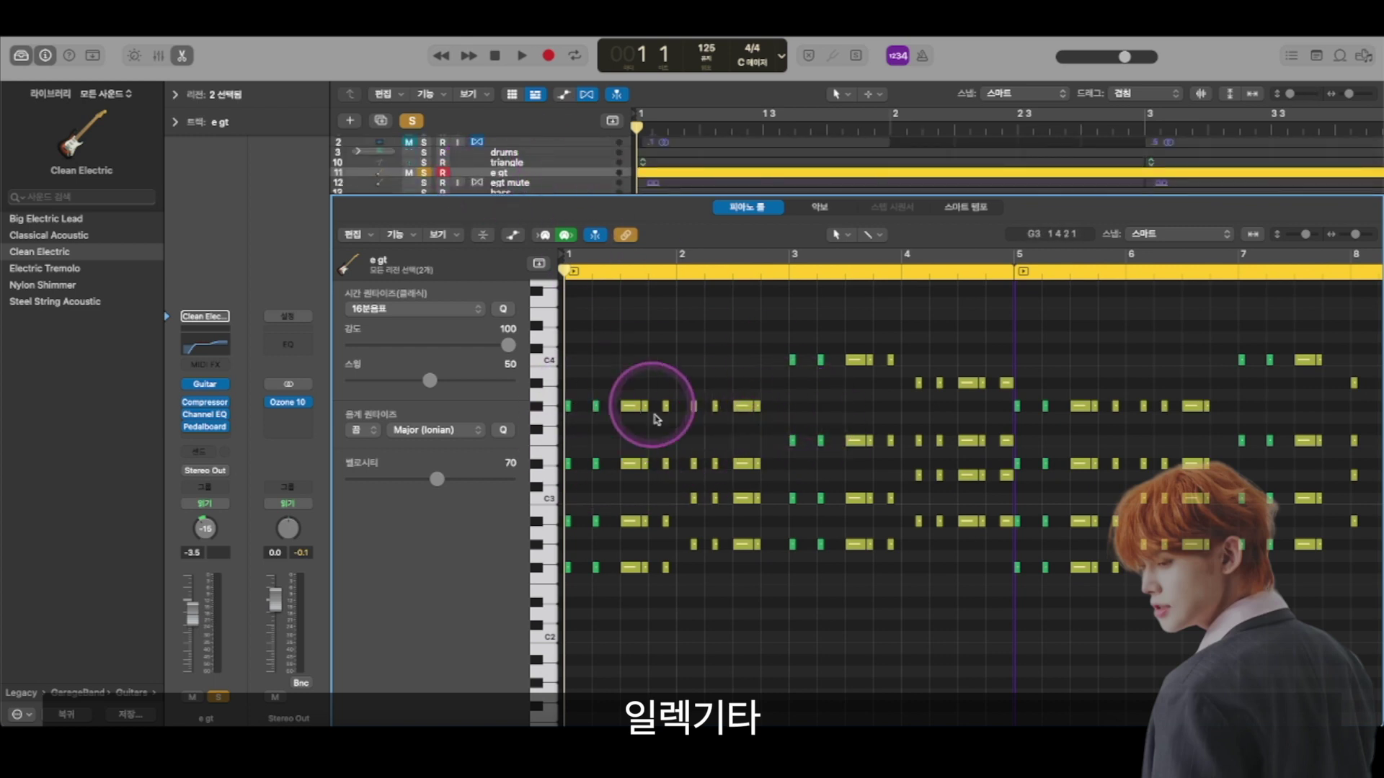
Trace the Clean Electric patch through the library's Legacy, GarageBand and Guitars categories, and close the library
scroll(93, 294, left, 5)
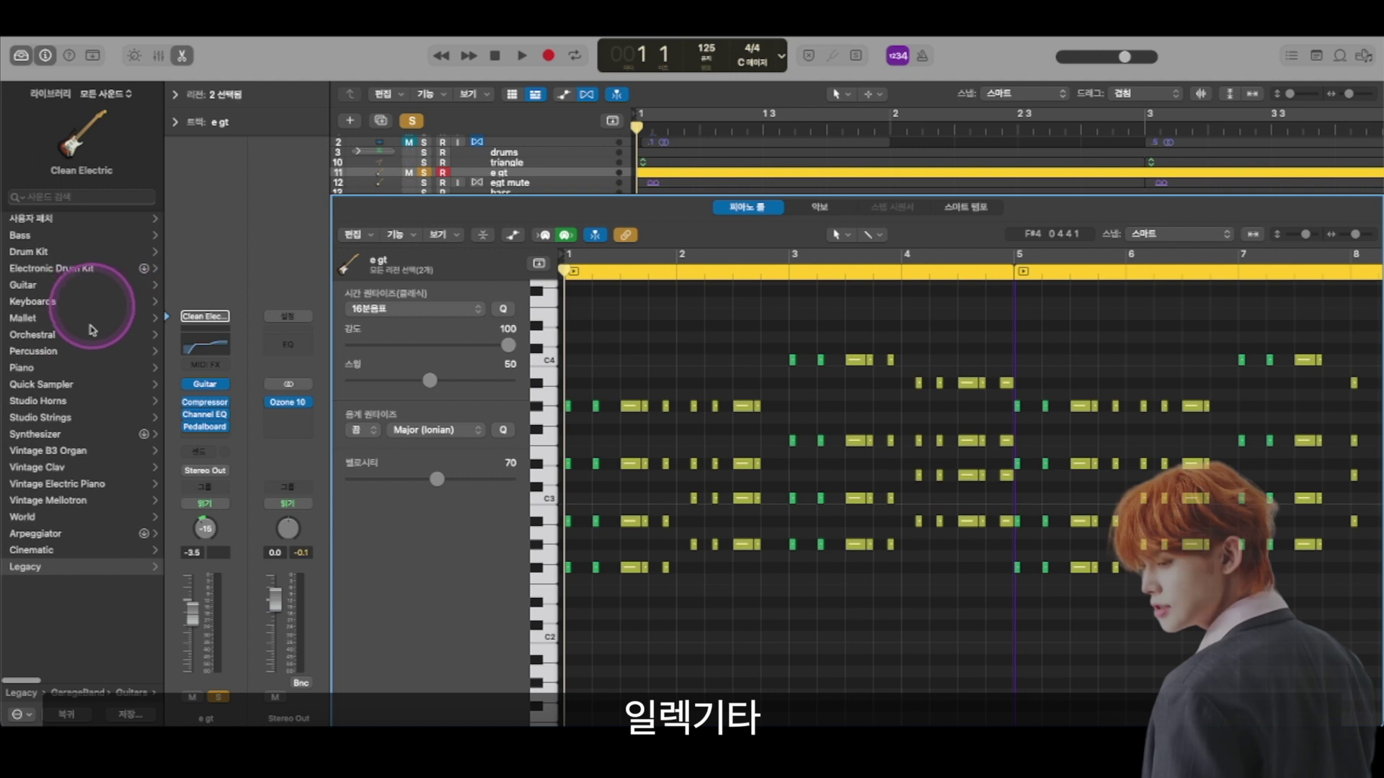
click(40, 573)
click(41, 220)
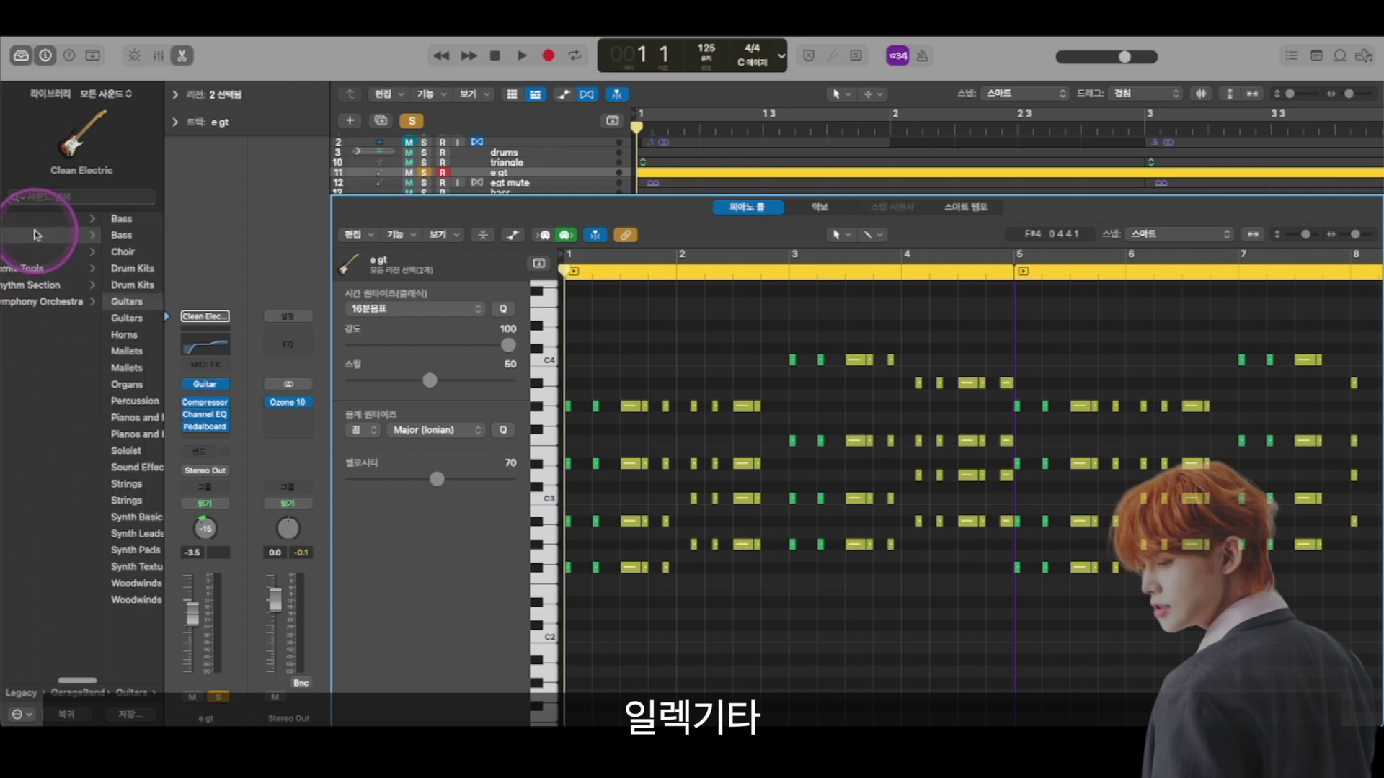
click(67, 305)
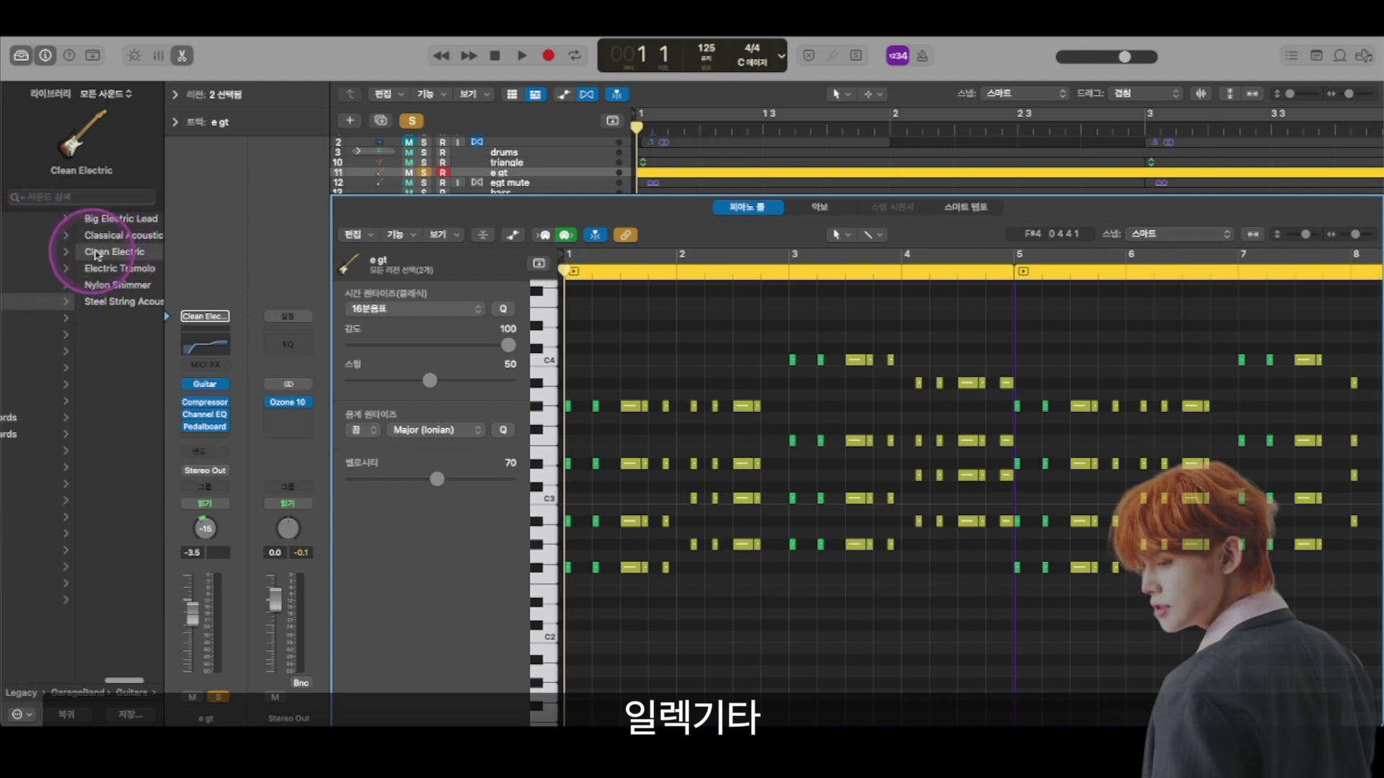
click(63, 218)
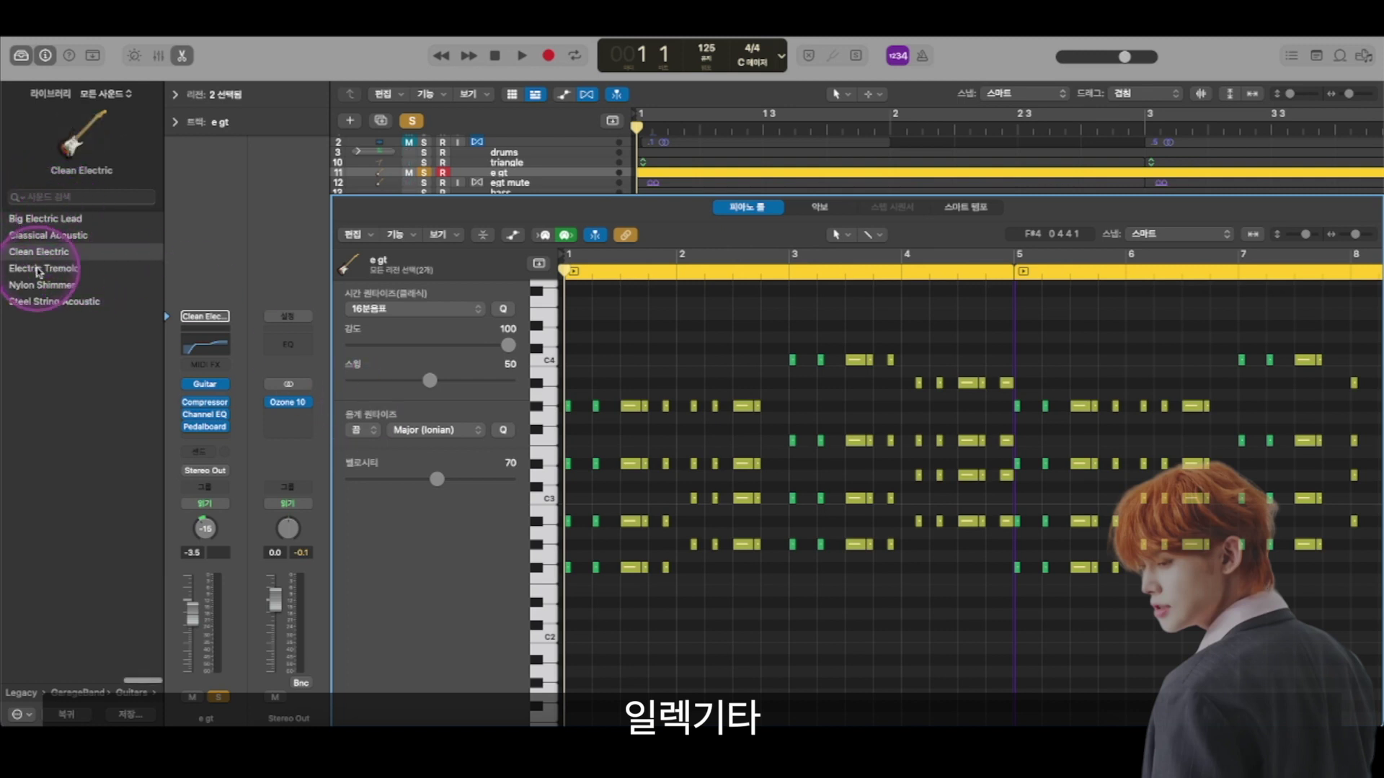
click(21, 55)
Play the e gt chords alone through bar 4 and examine the notes of the first four bars closely
key(space)
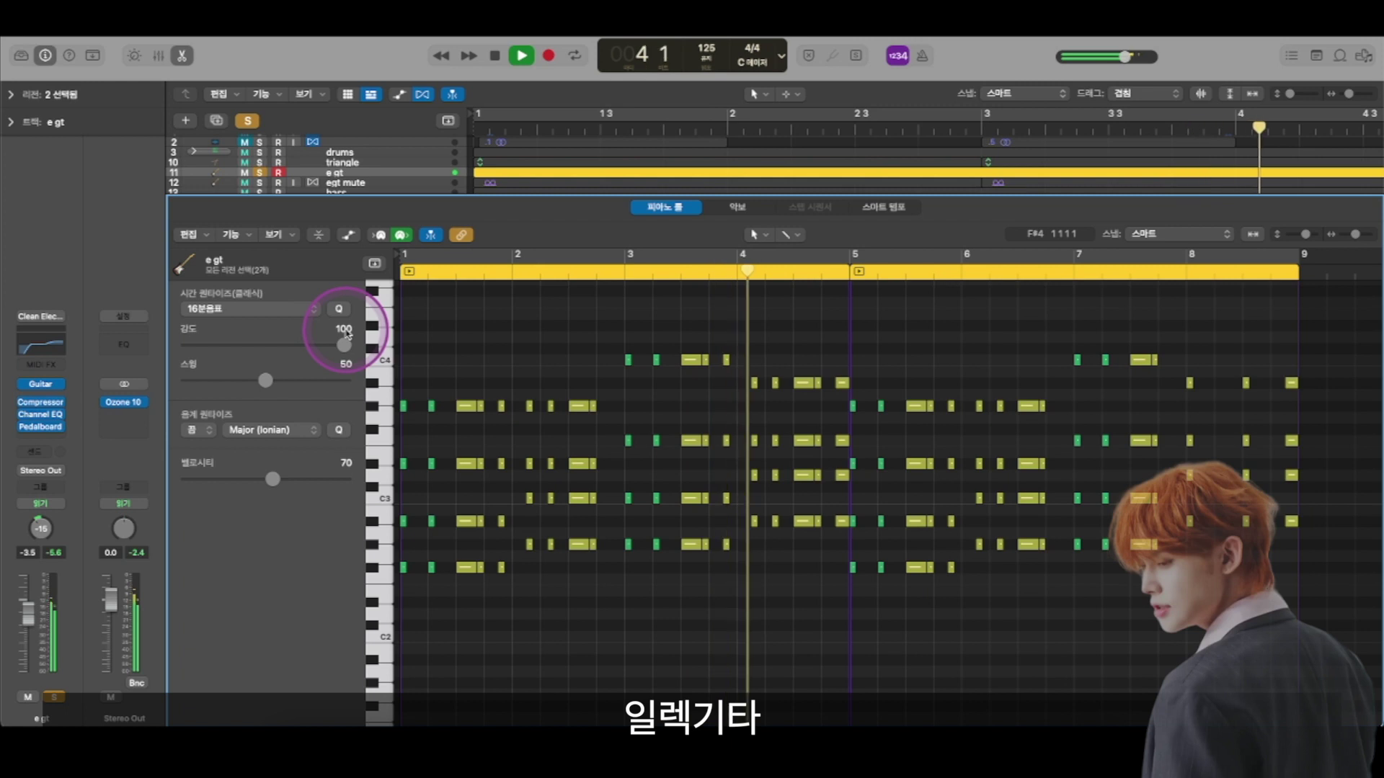
key(space)
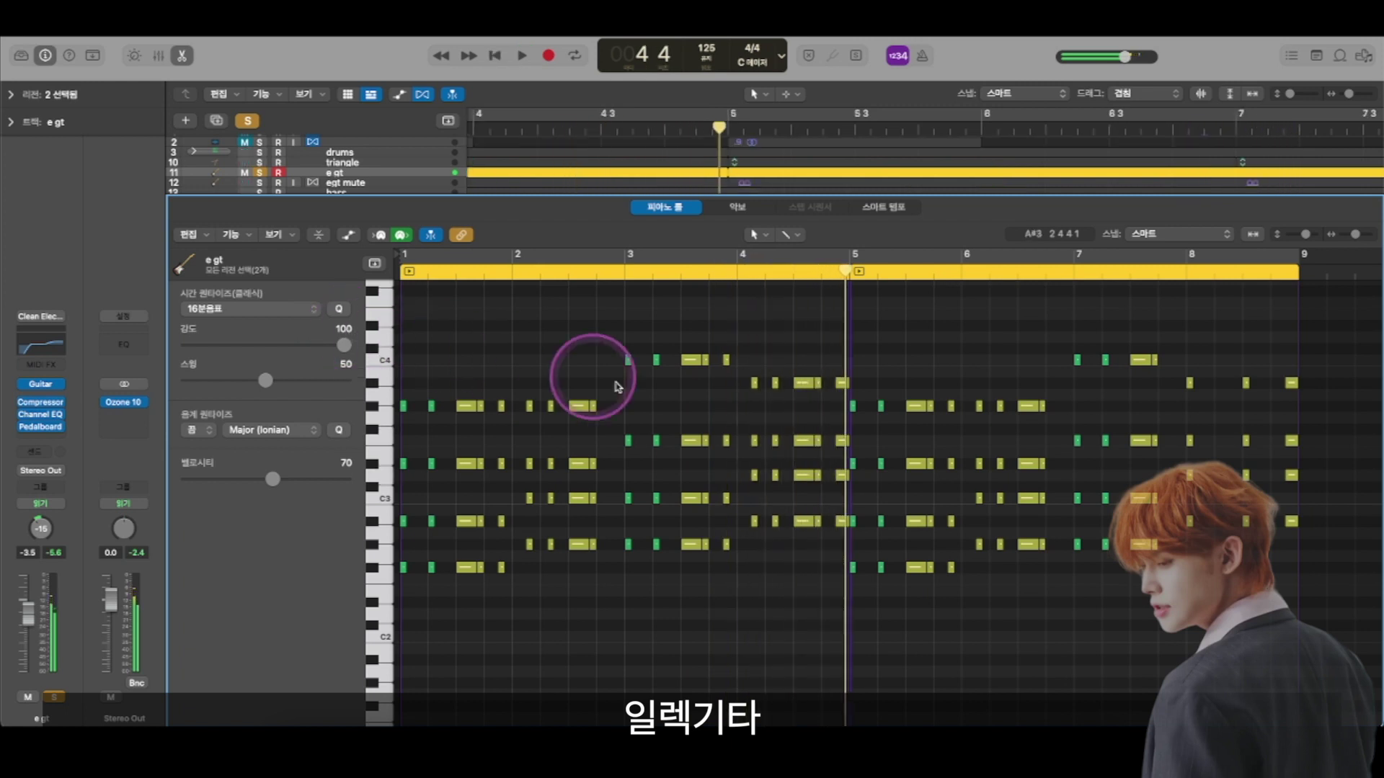
scroll(529, 334, down, 3)
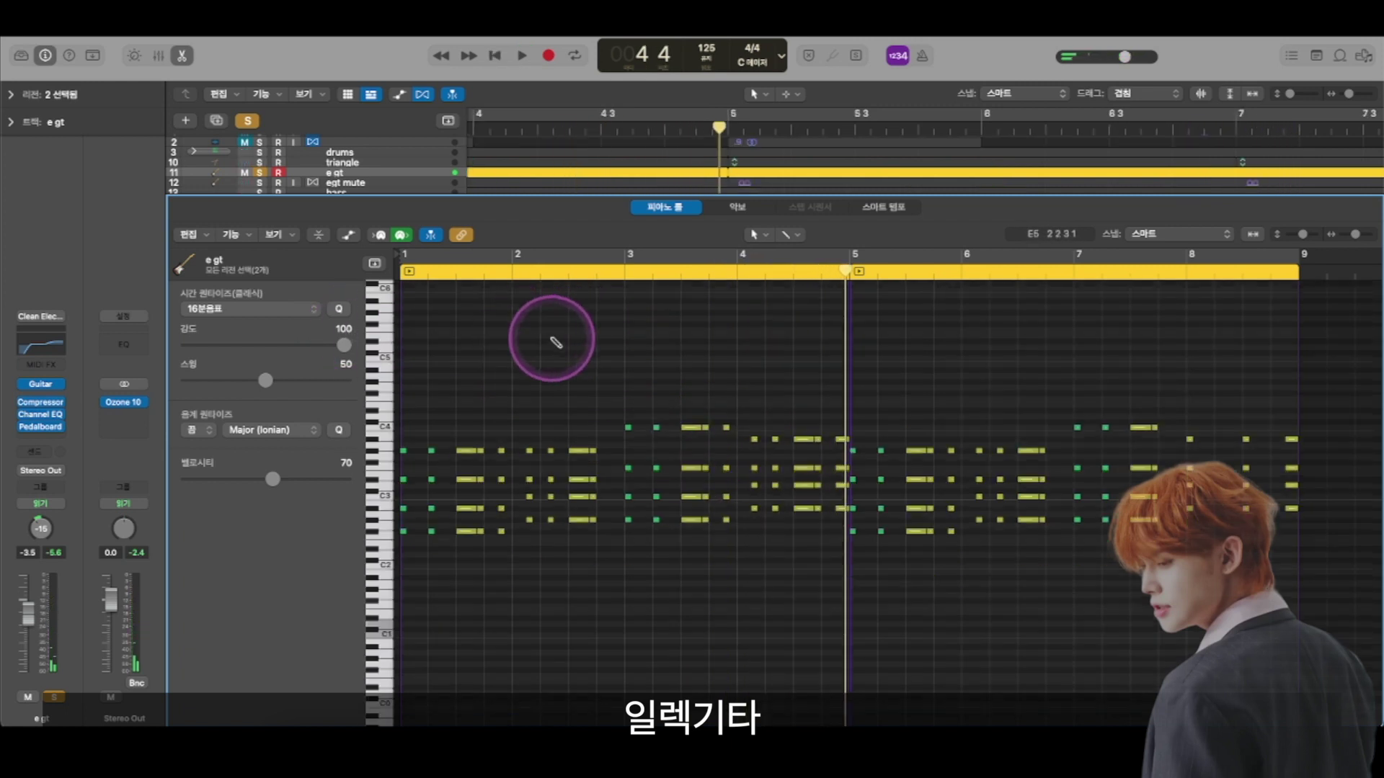
scroll(552, 339, up, 3)
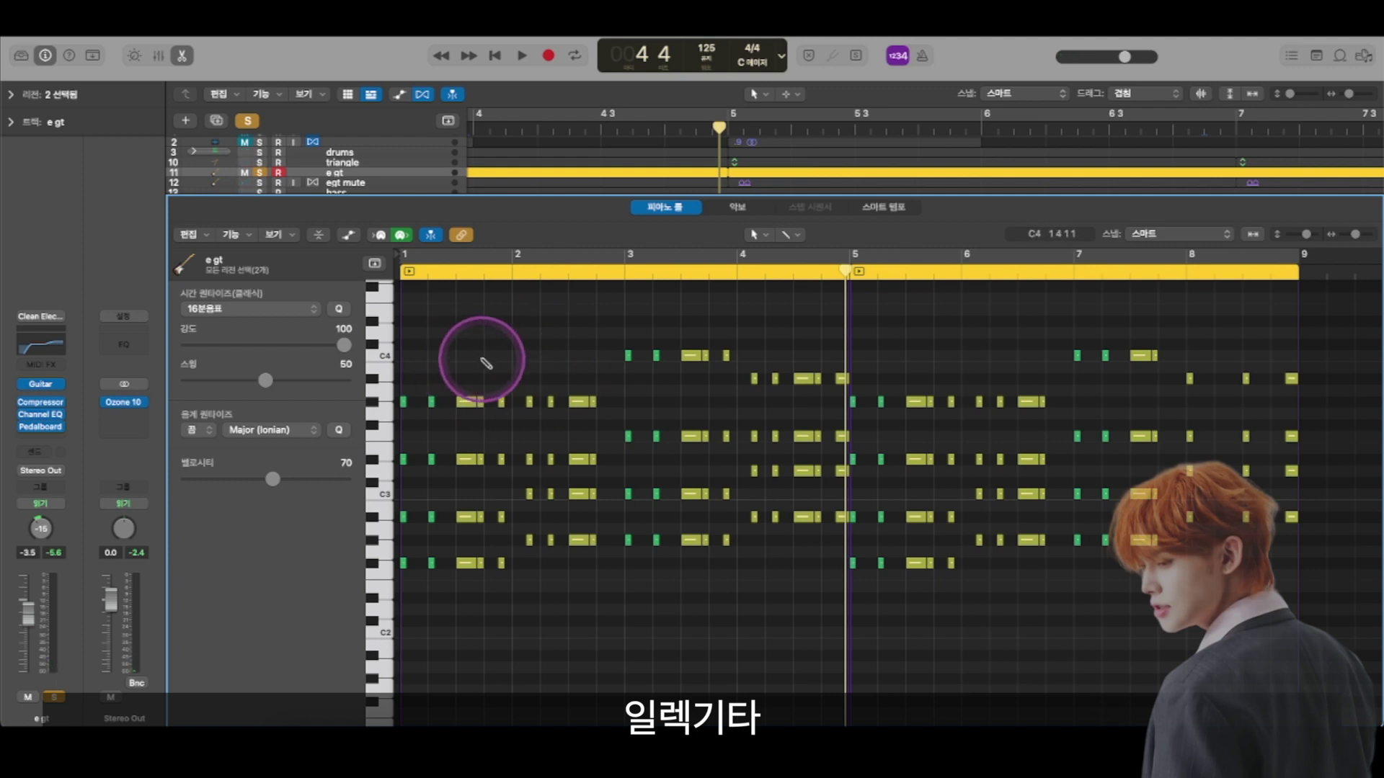
key(super+Right)
key(super+Right)
scroll(478, 358, left, 5)
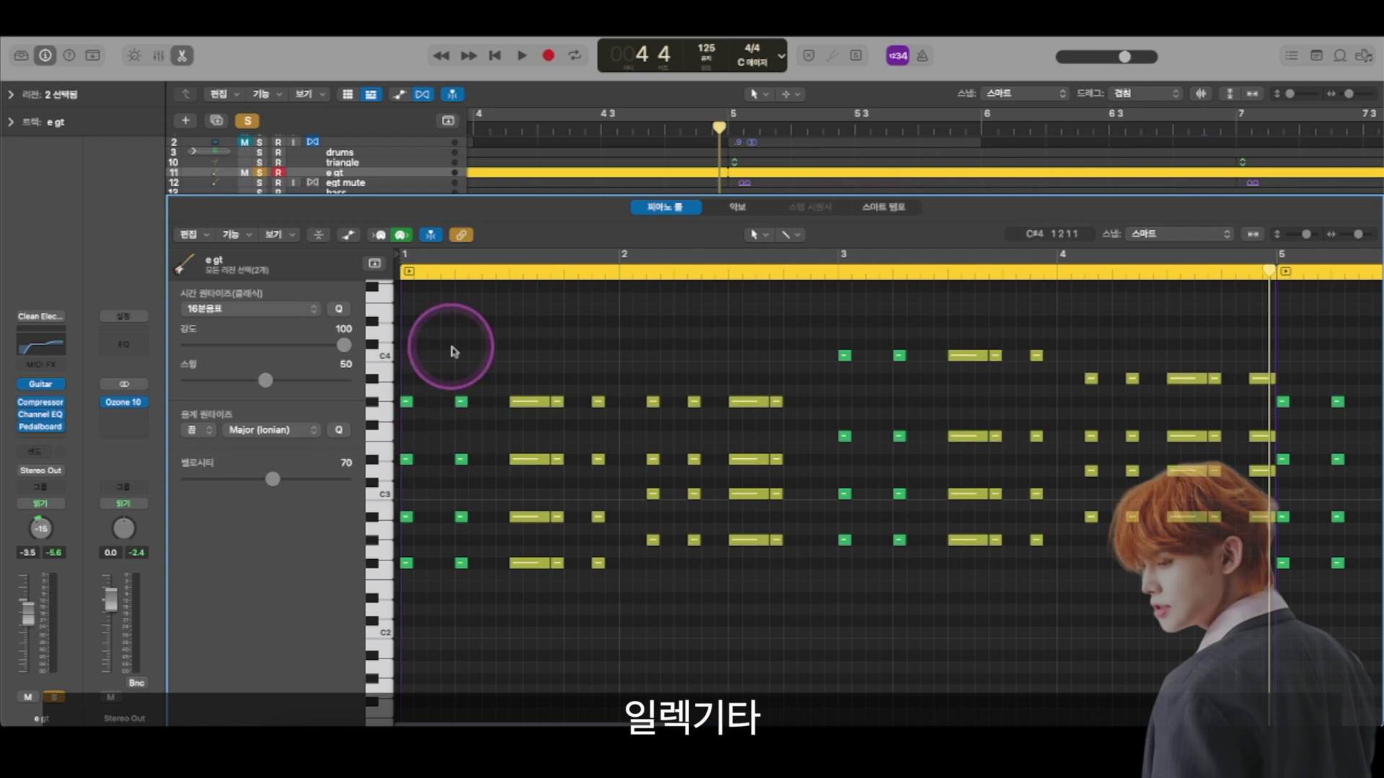
Look over the channel strips in the mixer, close it and deselect the regions in the arrangement
key(x)
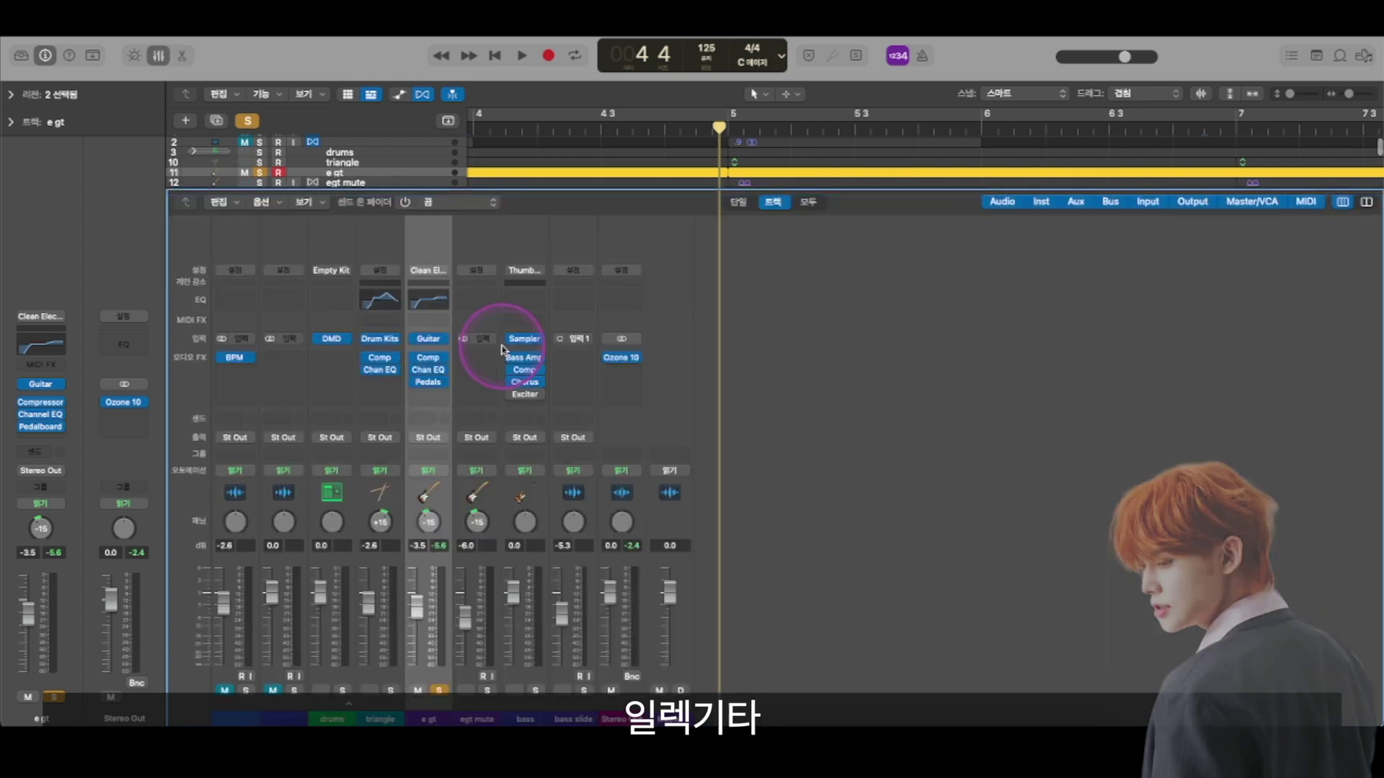
key(x)
scroll(525, 303, up, 5)
click(699, 518)
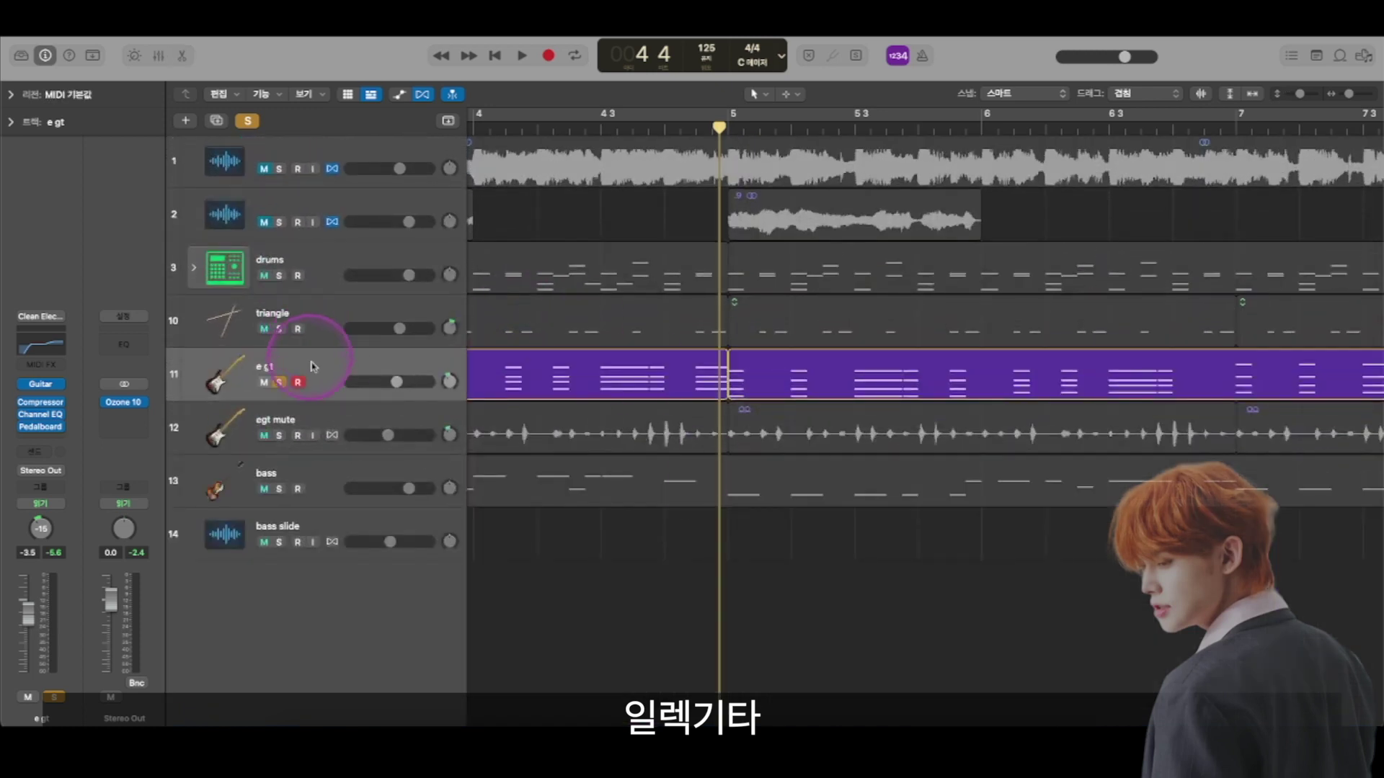
Solo the egt mute track alongside e gt and preview the Chase Scene Wah Guitar loop in the loop browser
click(336, 424)
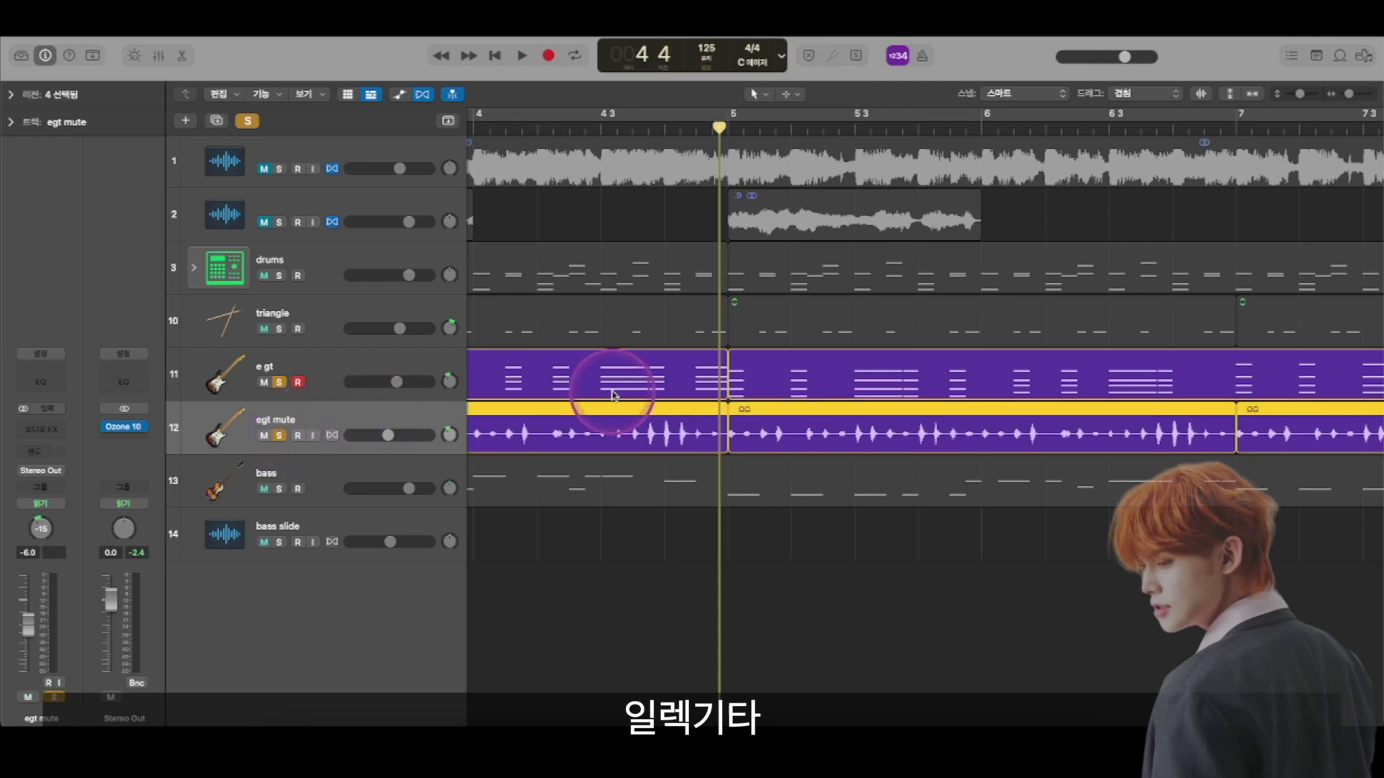
scroll(612, 395, down, 5)
click(1340, 57)
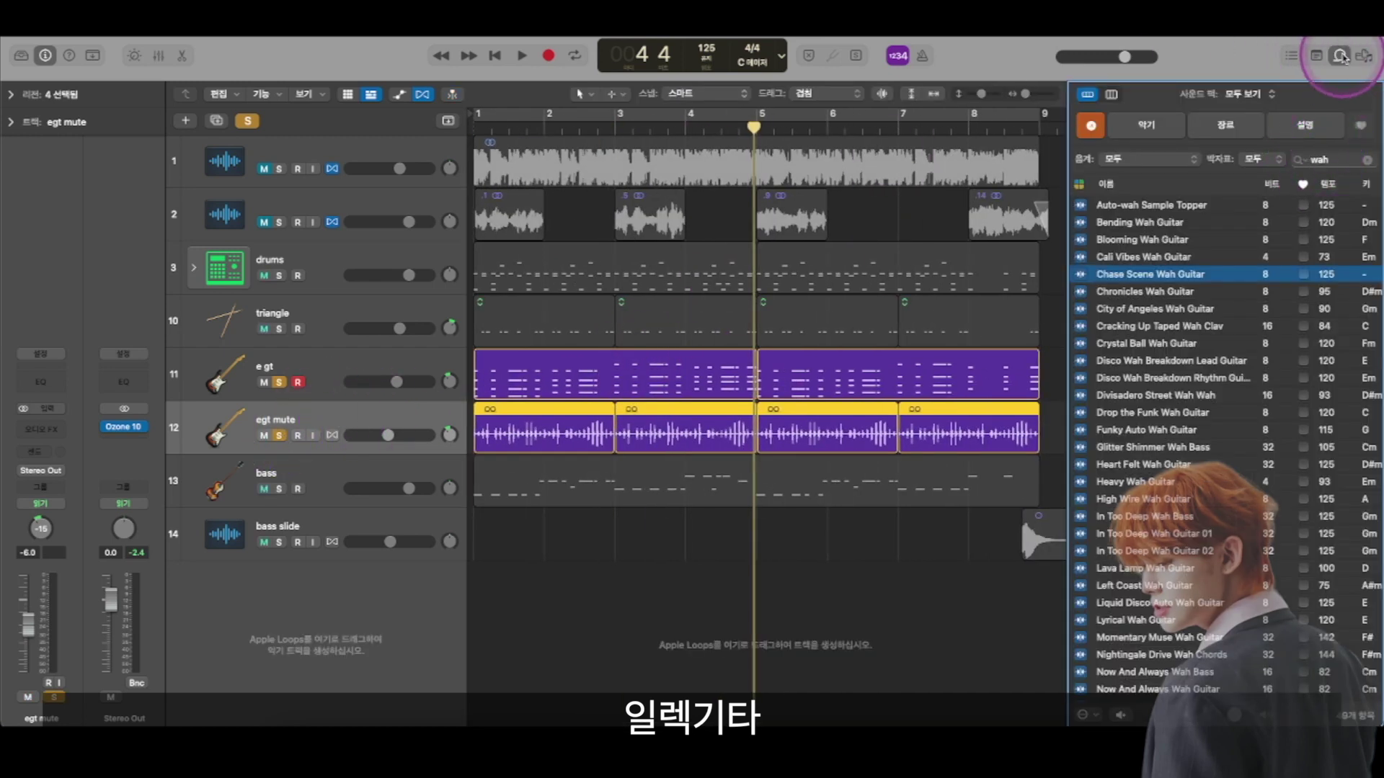
click(1169, 278)
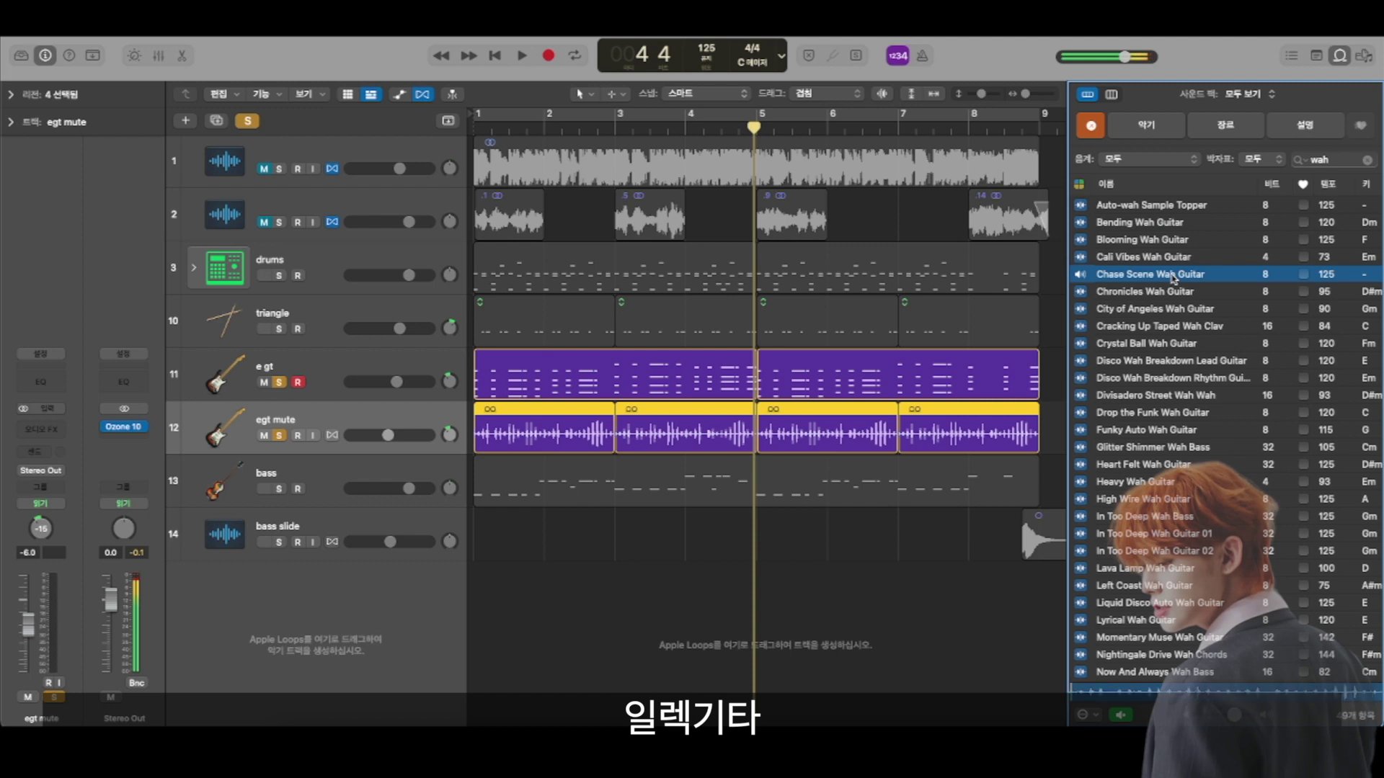
click(1151, 277)
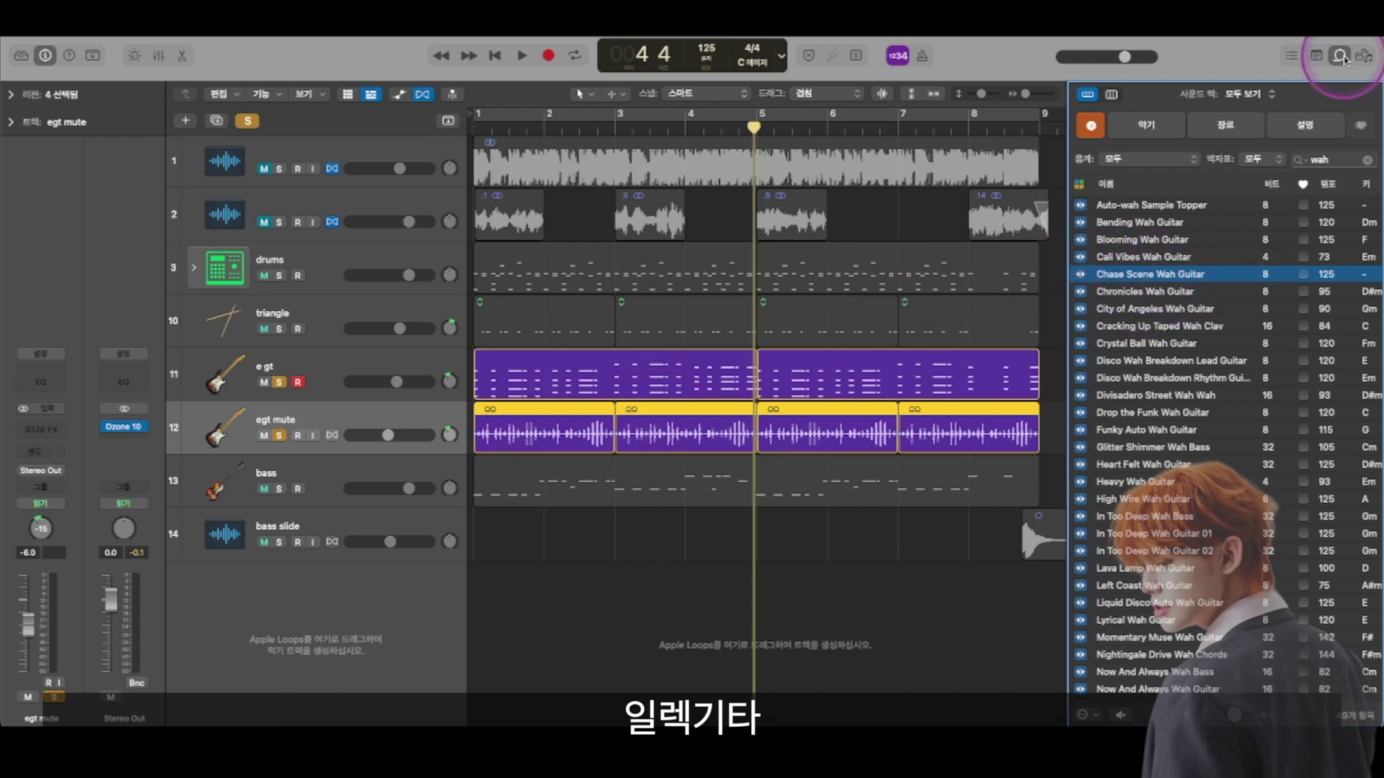
click(1342, 59)
click(535, 445)
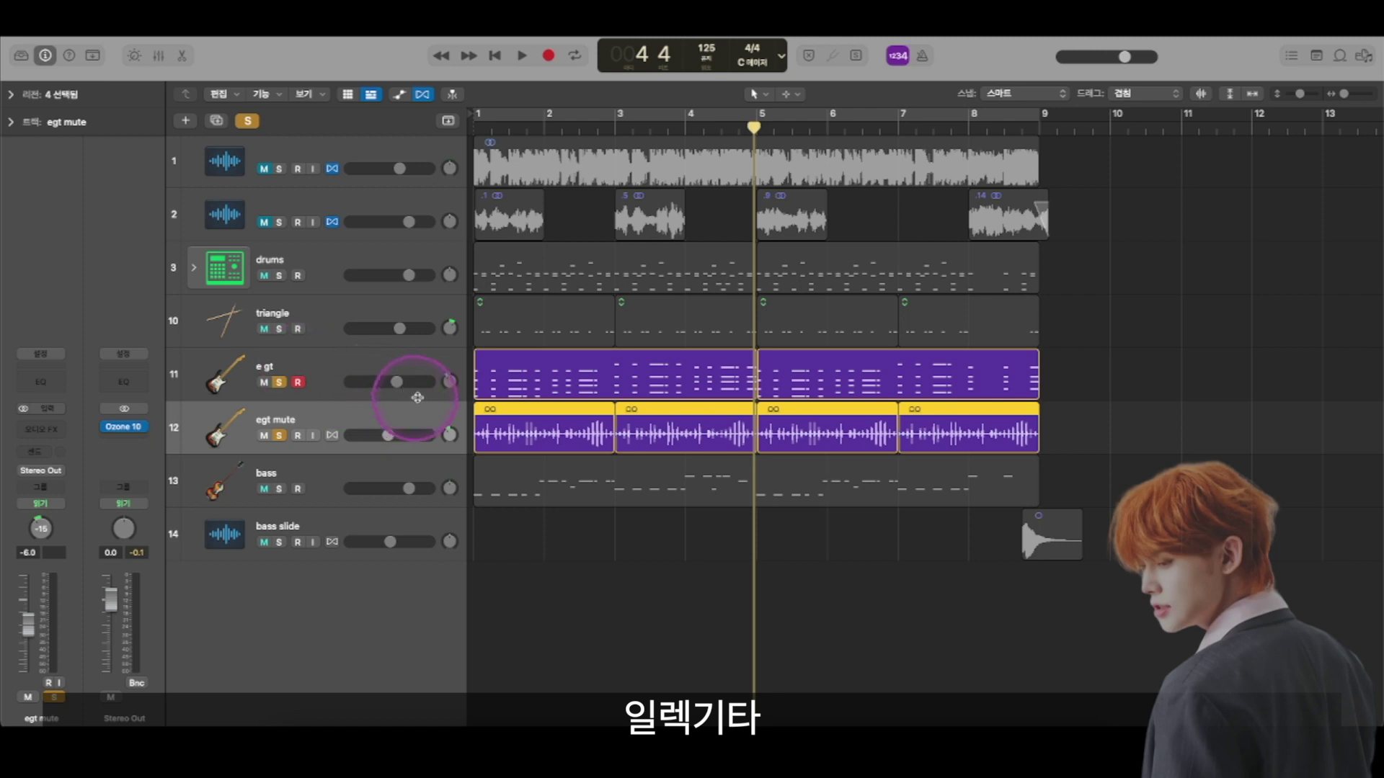
Play e gt and egt mute together from the start through bar 5
key(Return)
key(space)
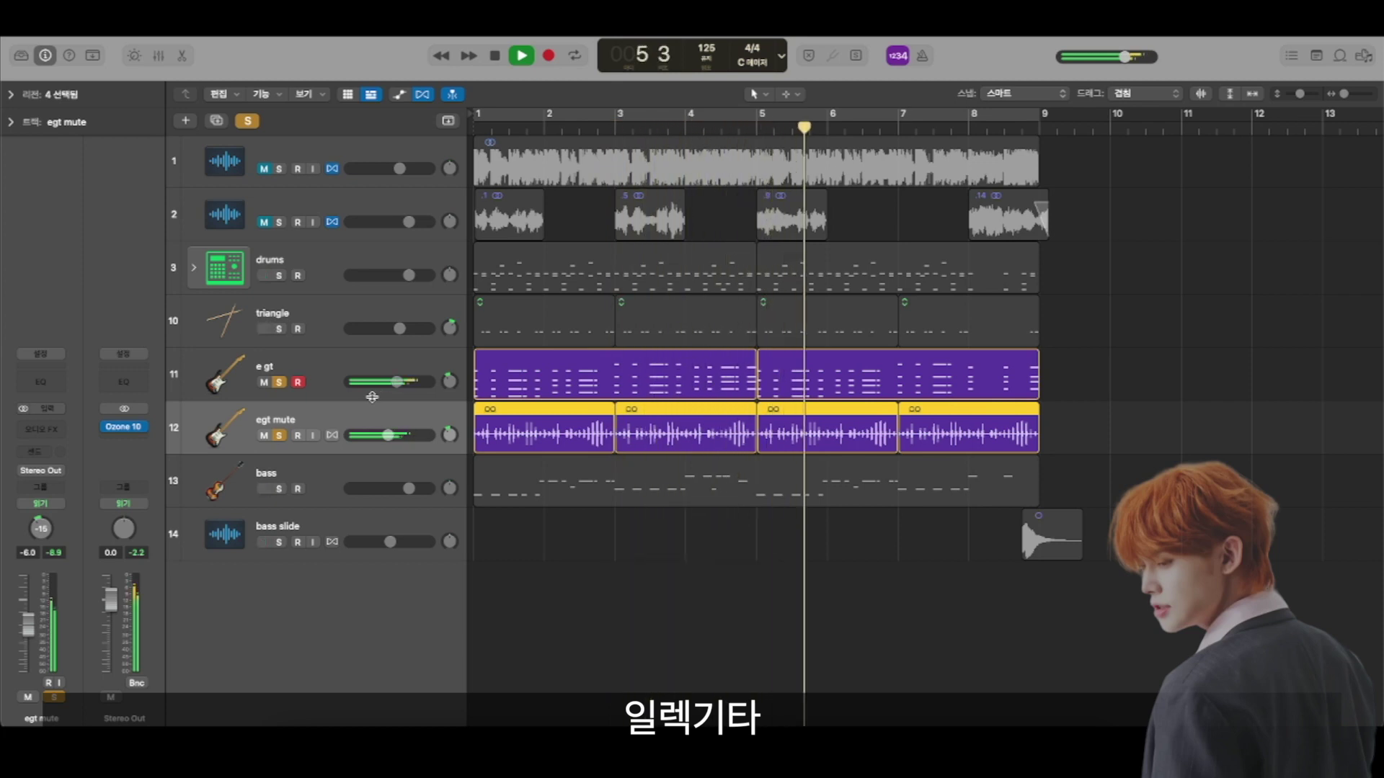
key(space)
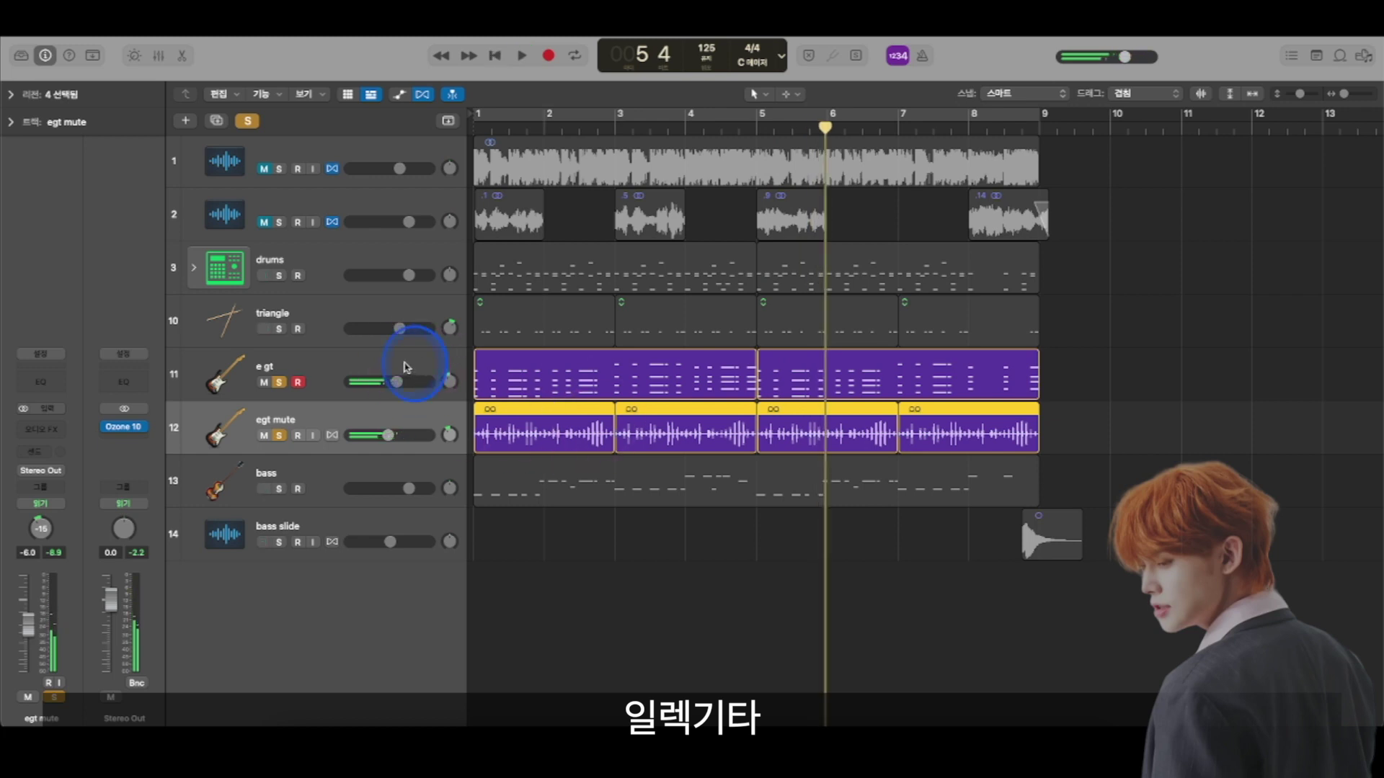
Select the e gt and egt mute tracks in turn, deselect their regions and widen the arrangement's time scale
click(329, 370)
click(331, 411)
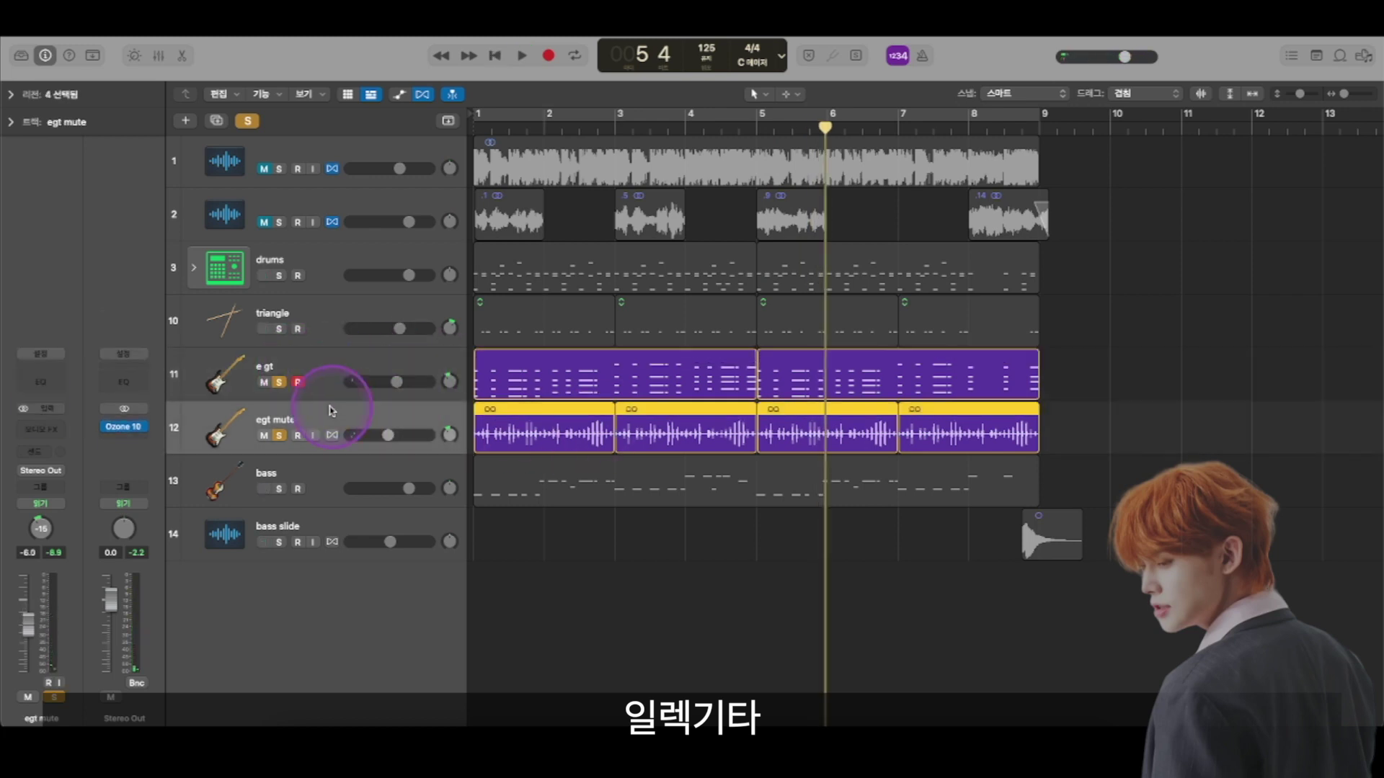
click(1104, 353)
key(super+Right)
key(super+Right)
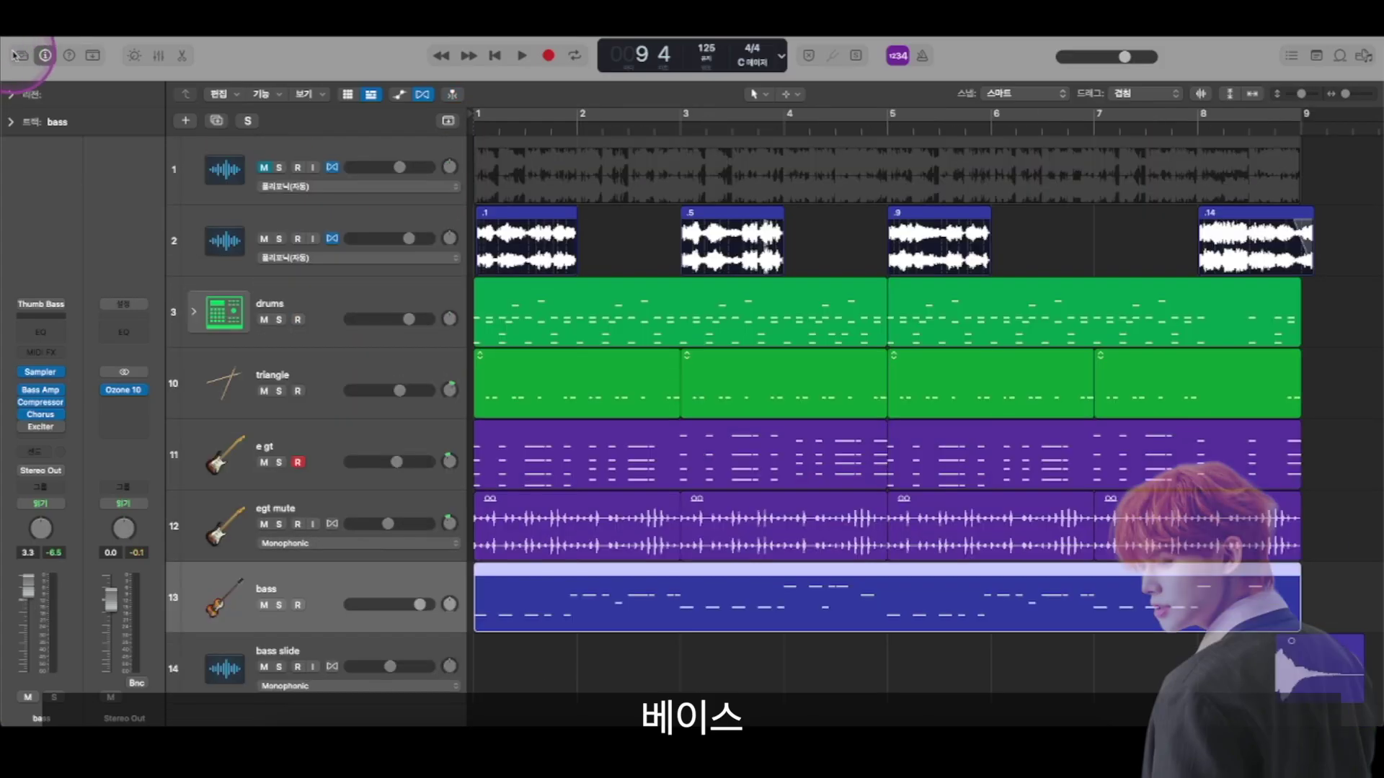
Show the bass track's Thumb Bass patch within the library's Bass category
click(19, 55)
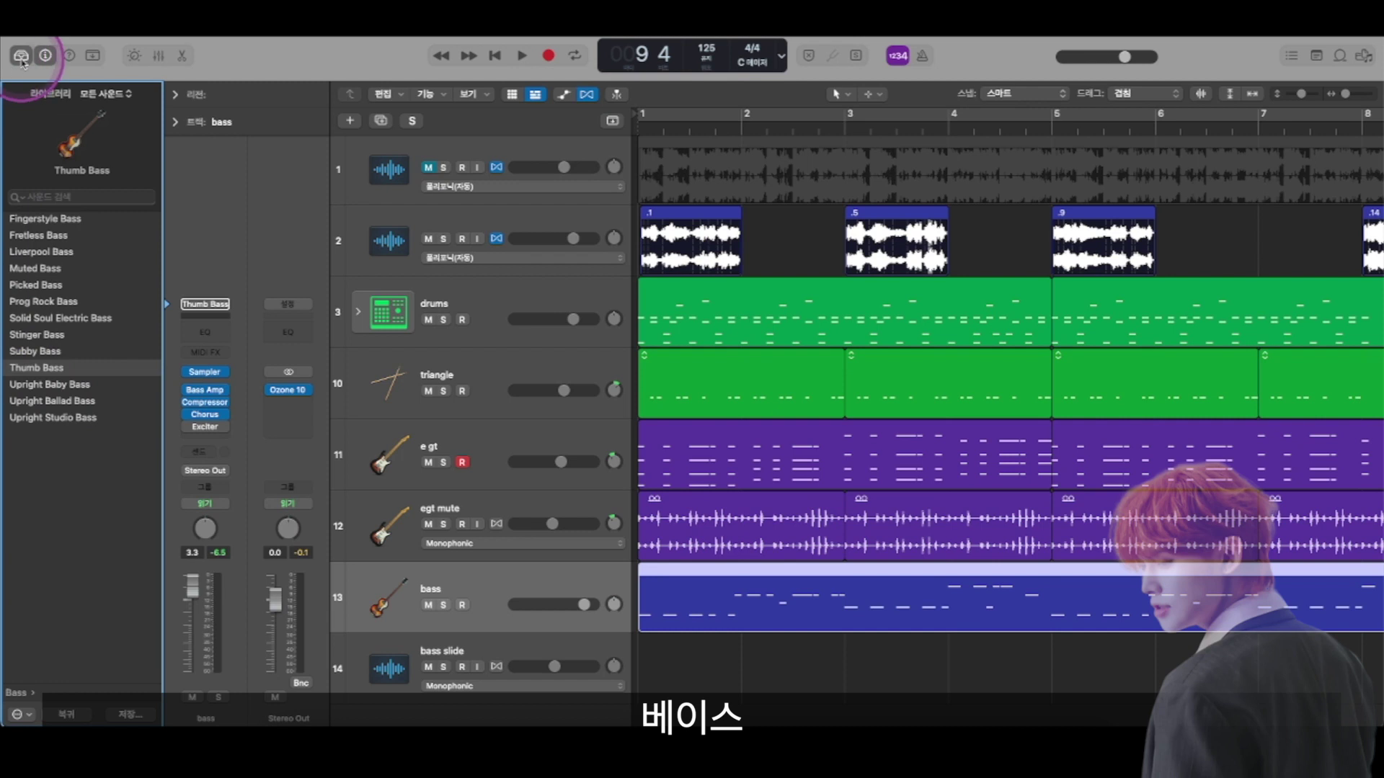
click(23, 61)
click(21, 57)
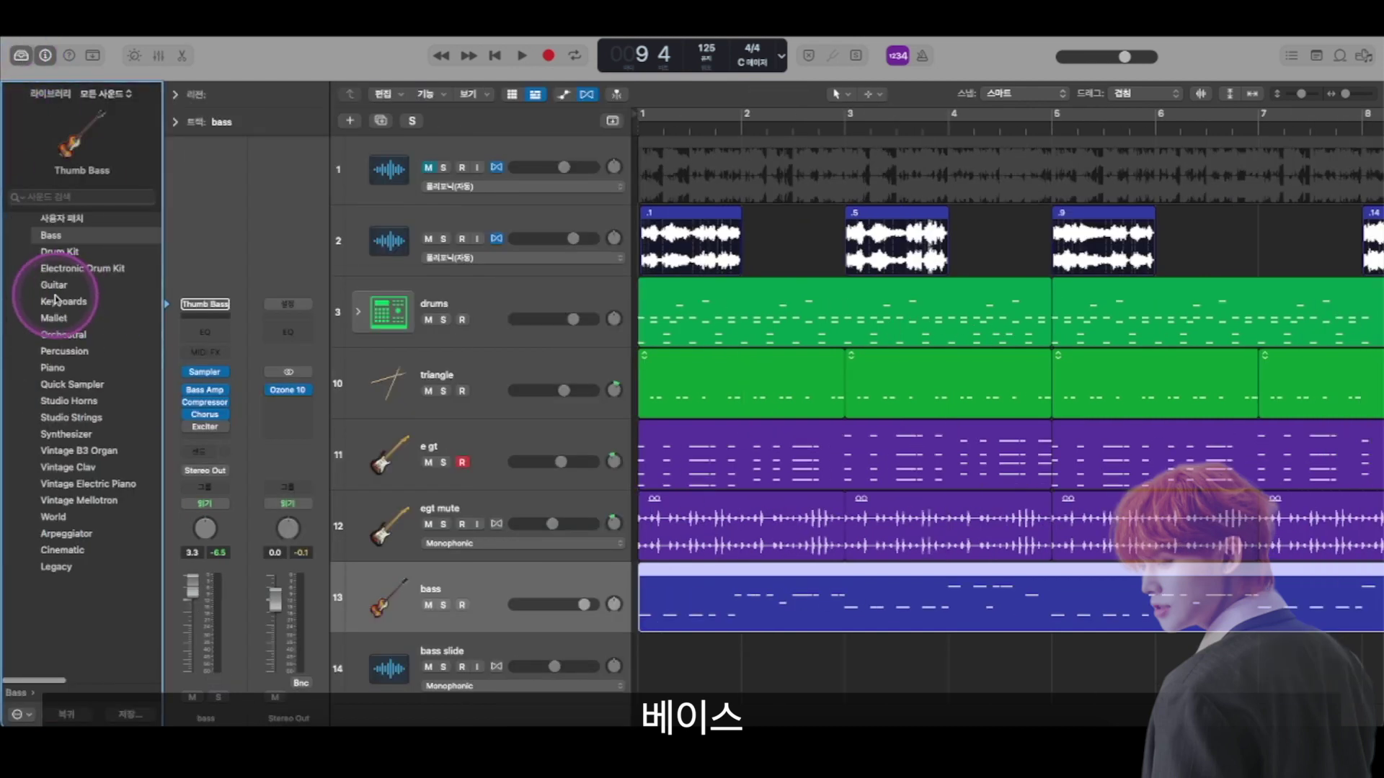
click(64, 238)
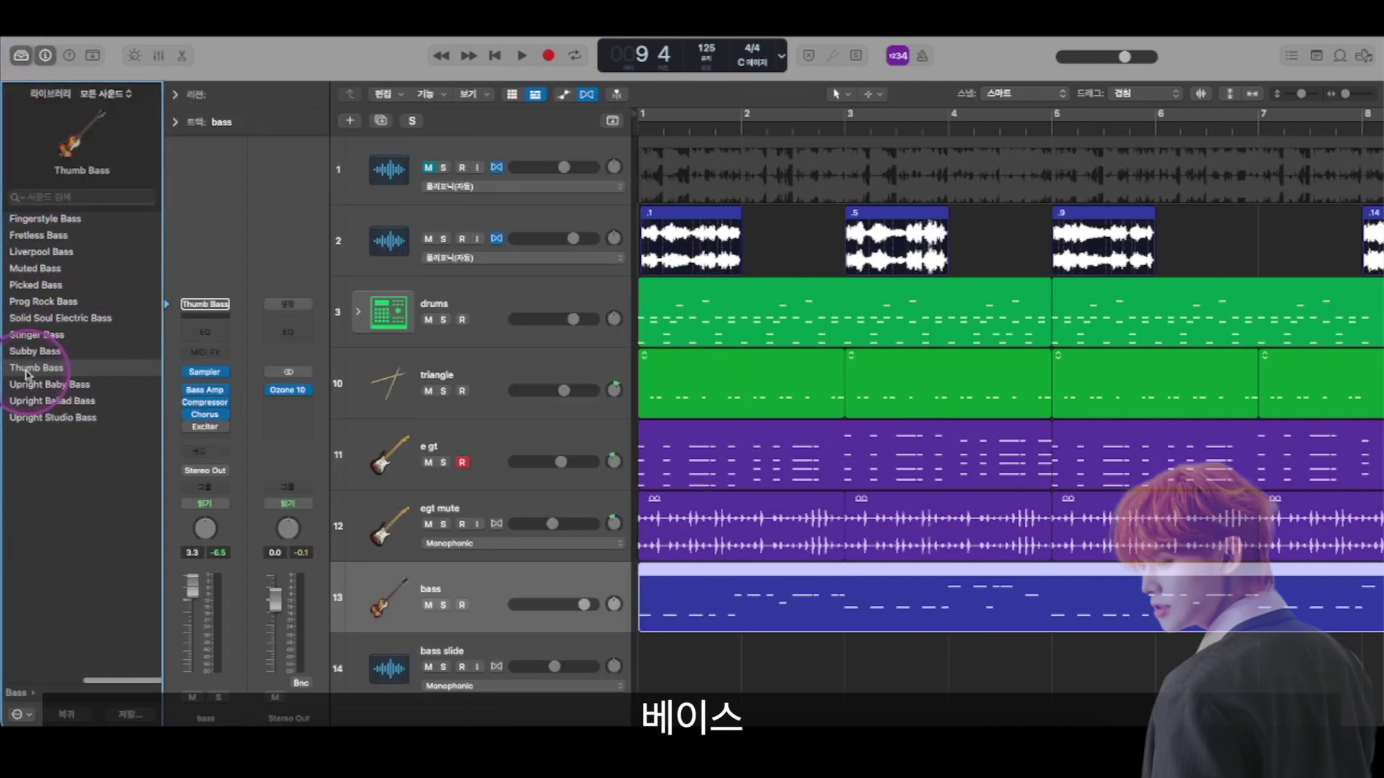
Close the library and move the bass track up between the triangle and e gt tracks
click(21, 55)
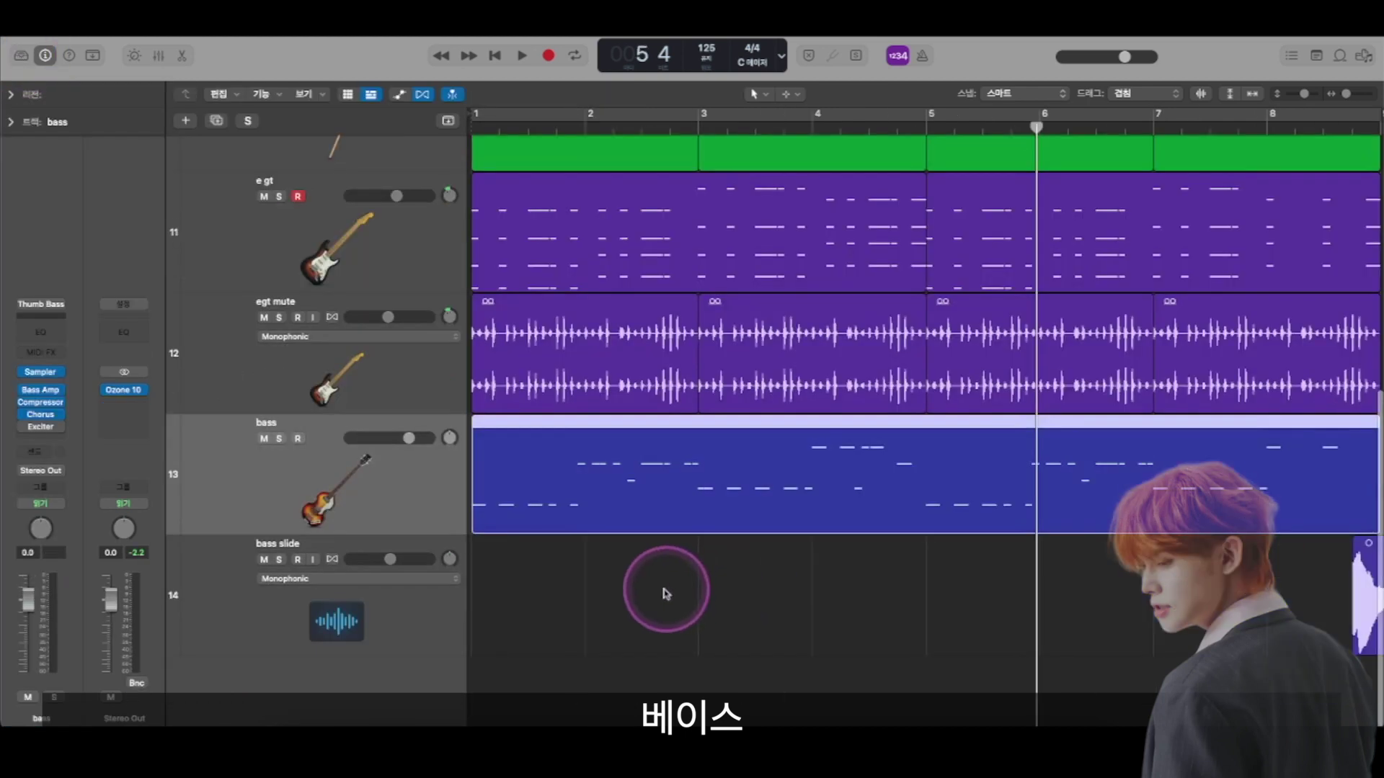
click(663, 586)
drag(329, 466, 319, 137)
key(super+Down)
scroll(530, 246, up, 3)
key(super+Up)
key(super+Up)
key(super+Up)
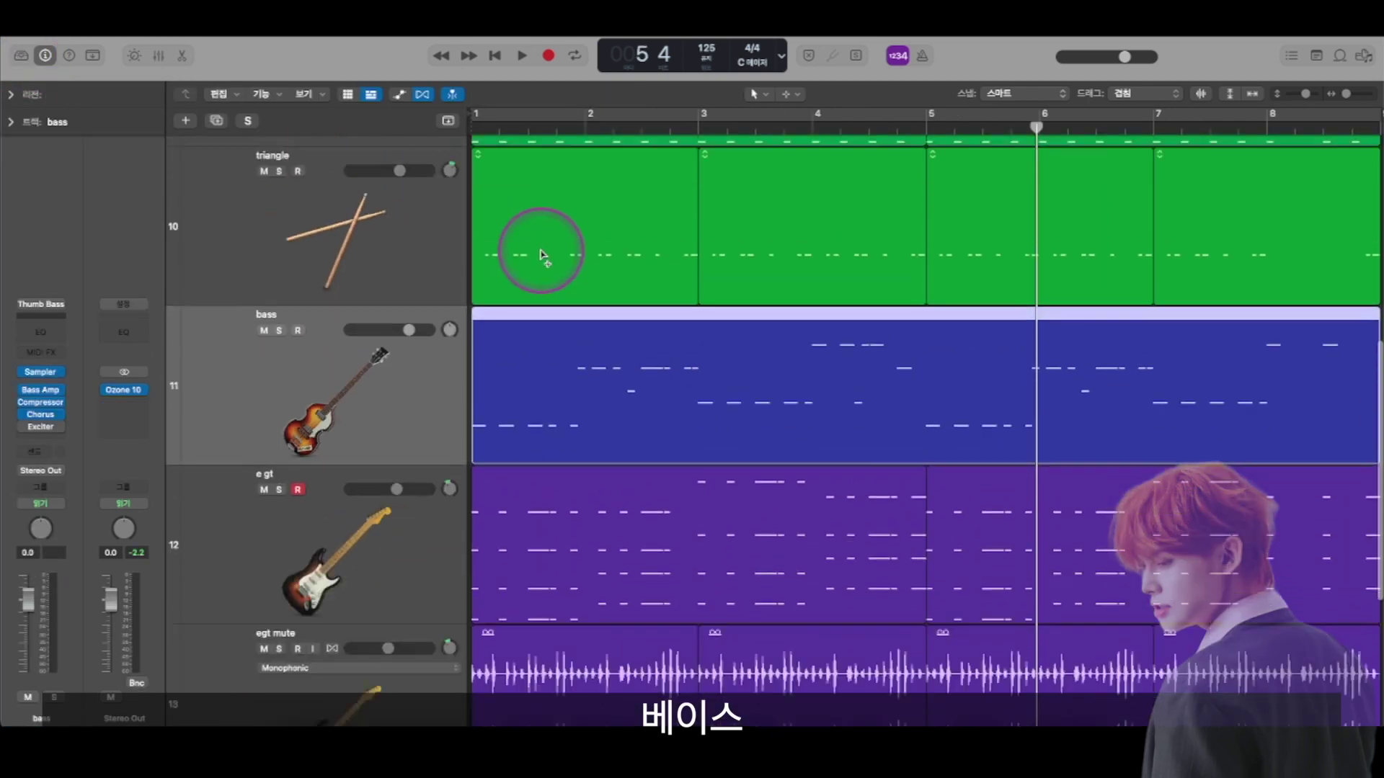
Solo the bass track and start playback from the beginning of the song
key(Return)
click(281, 392)
key(space)
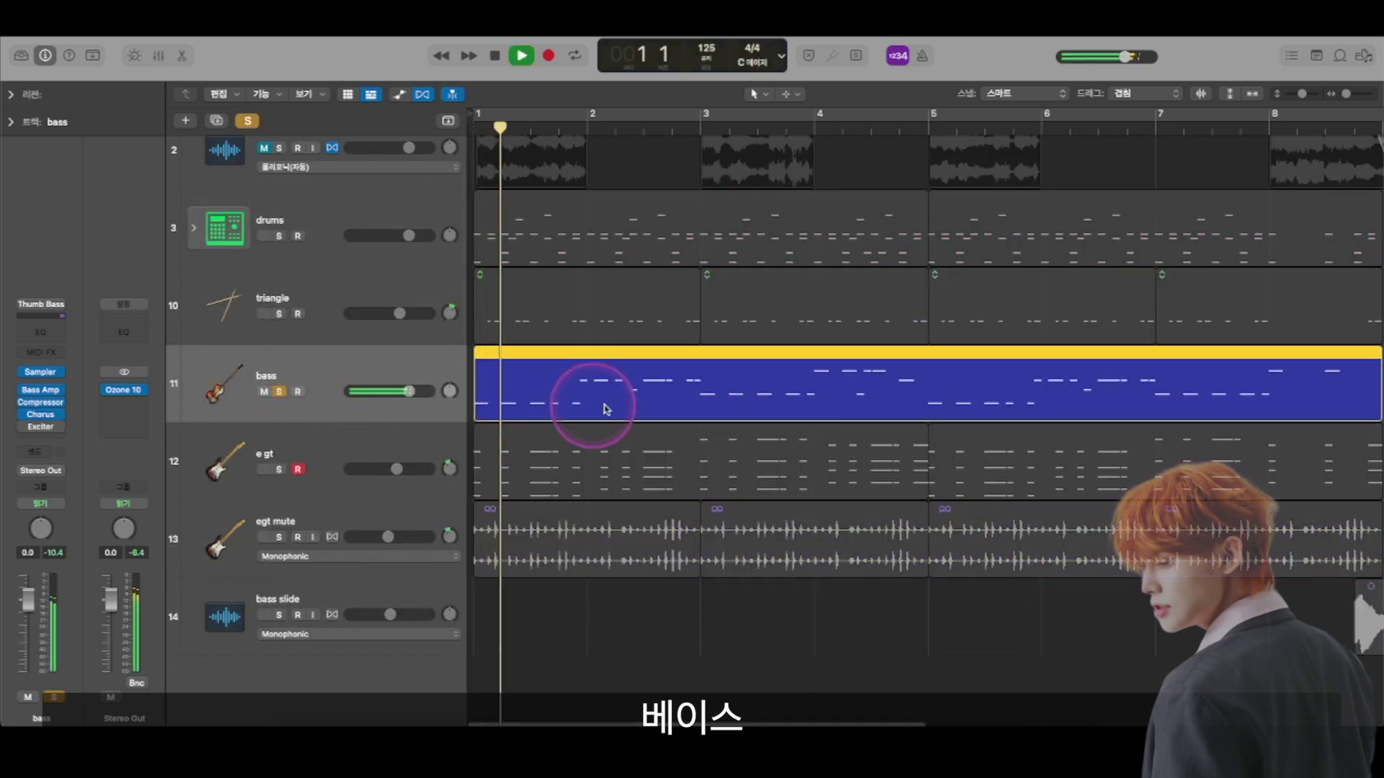
Open the bass region in the piano roll to examine its notes during playback, and stop in bar 6
double_click(652, 382)
click(707, 383)
key(super+Left)
key(super+Left)
key(super+Left)
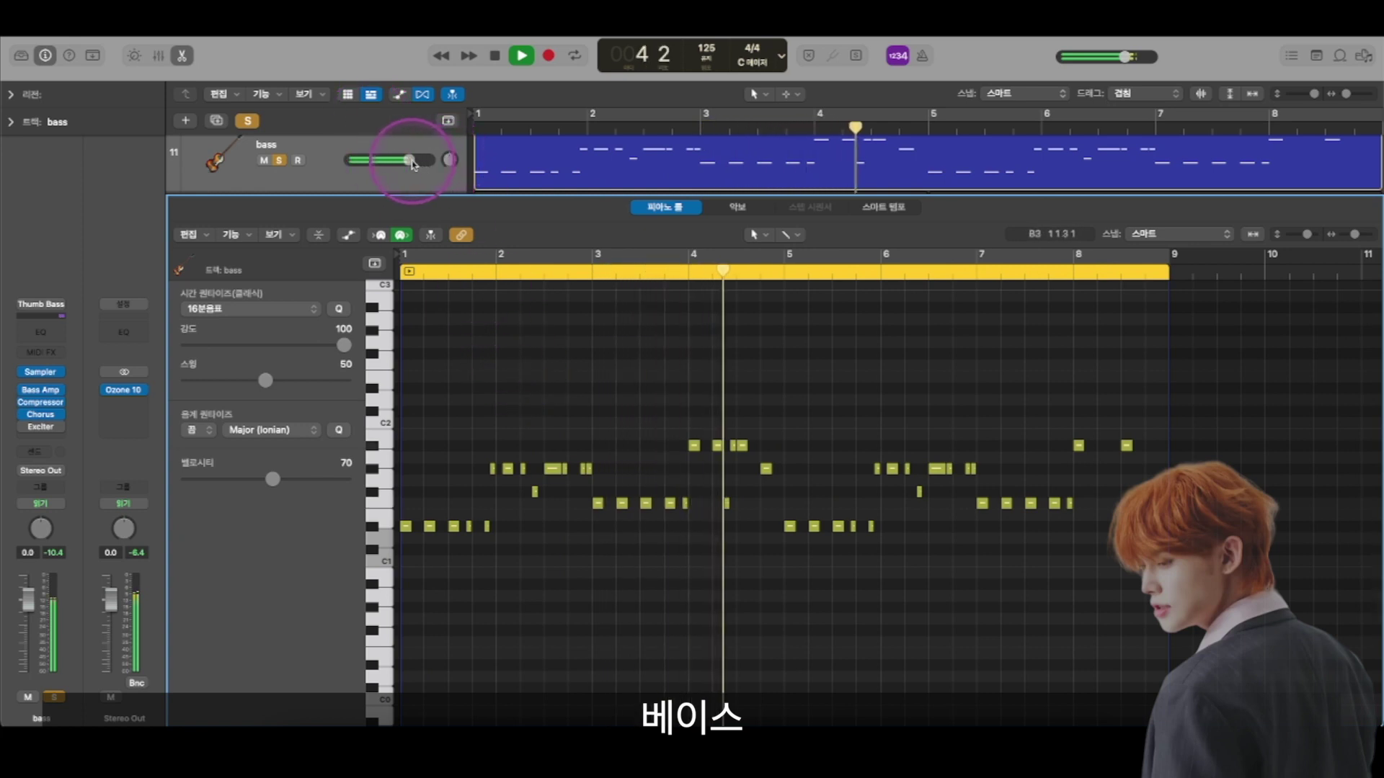
click(409, 160)
click(564, 318)
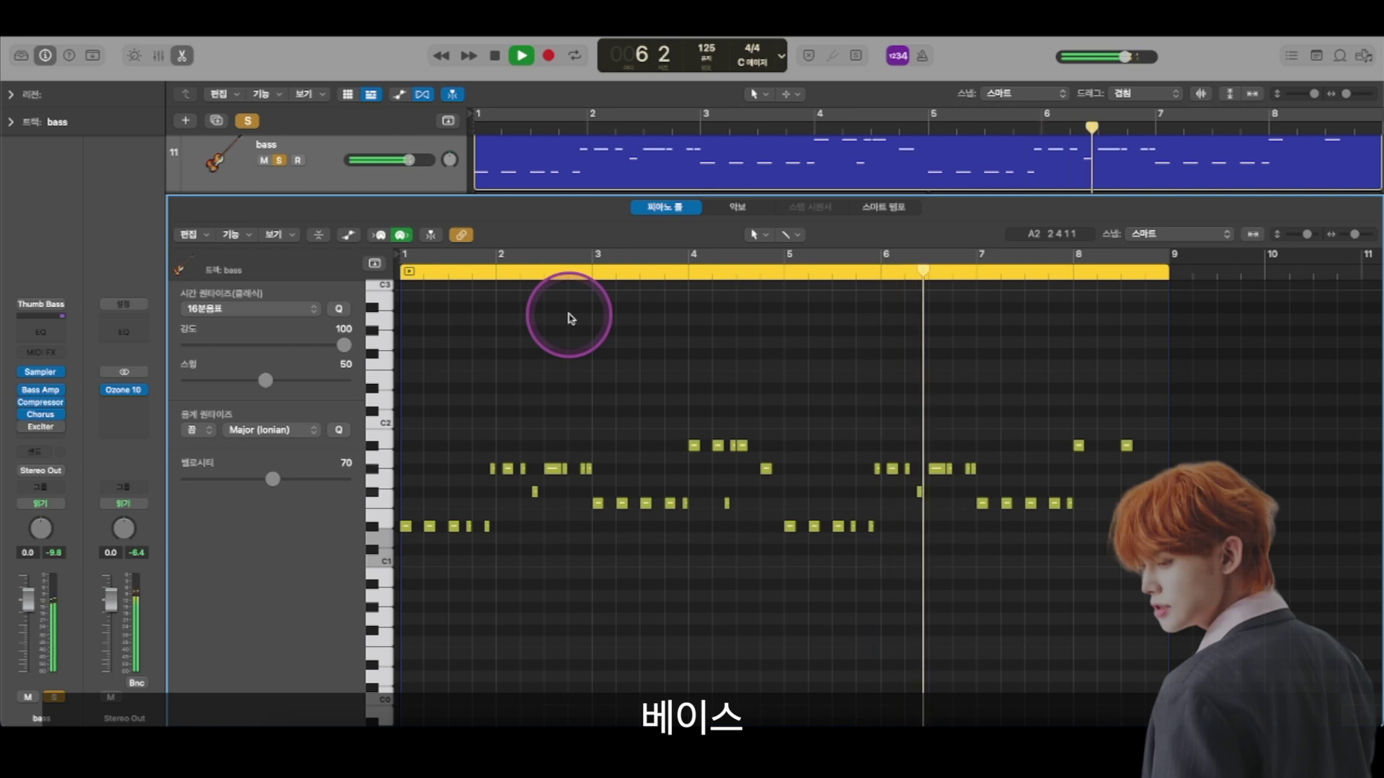
key(space)
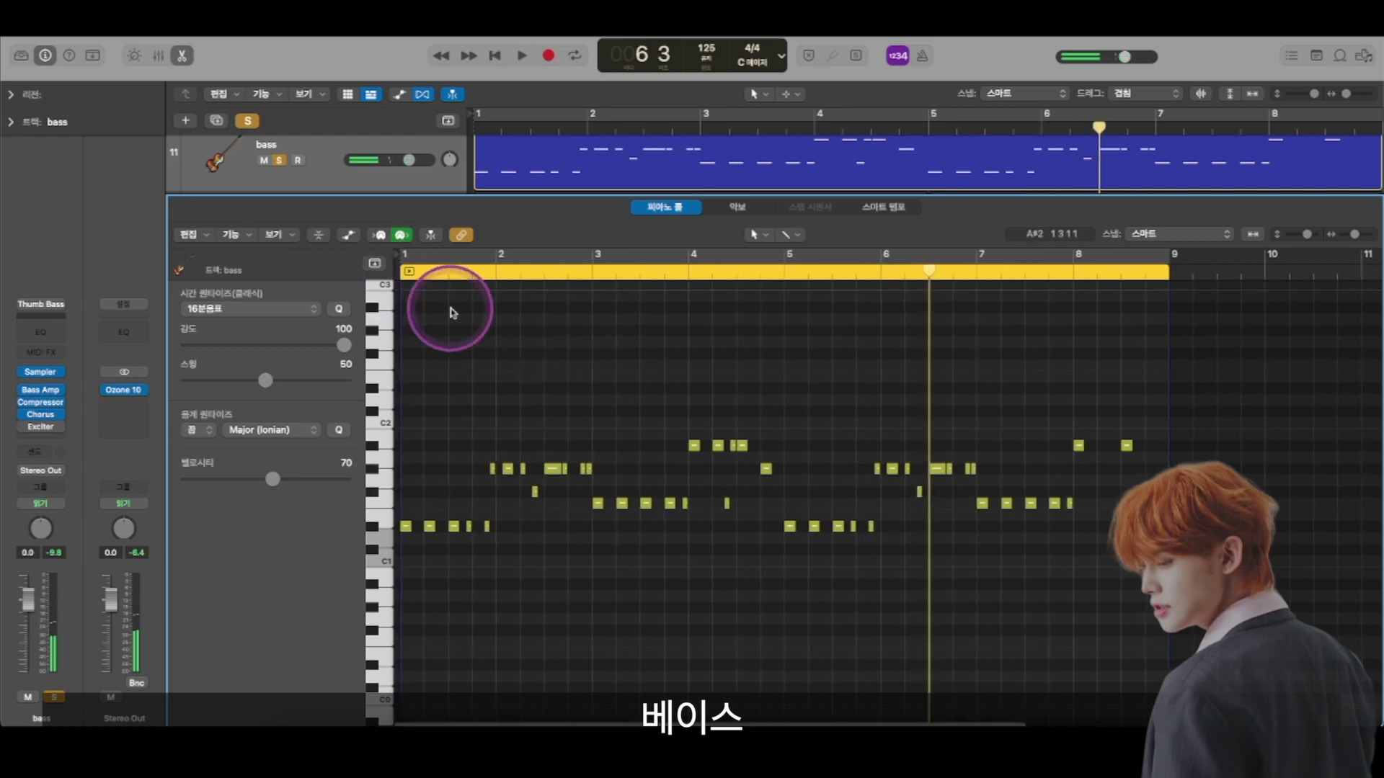
Close the piano roll, fit the whole arrangement in view and unsolo the bass track
key(x)
key(x)
click(611, 609)
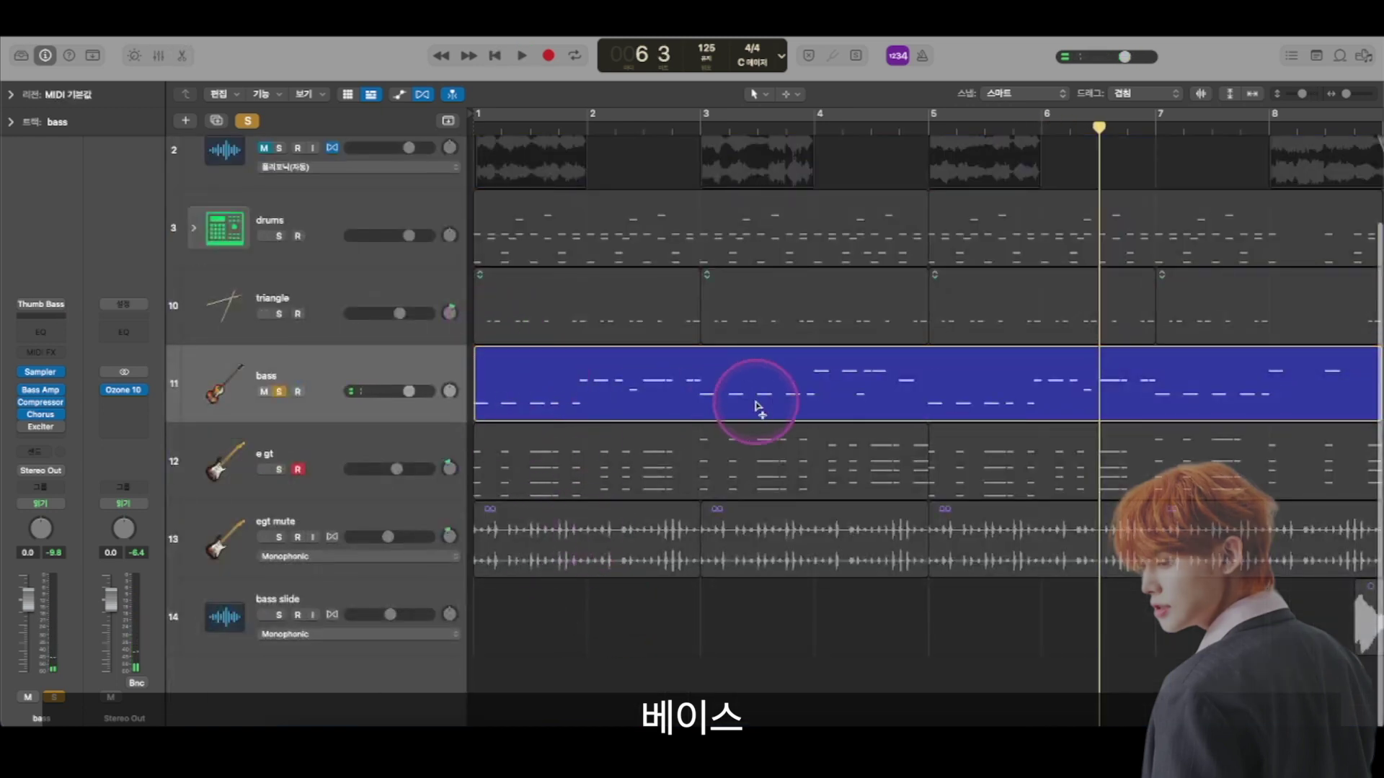
key(z)
click(279, 412)
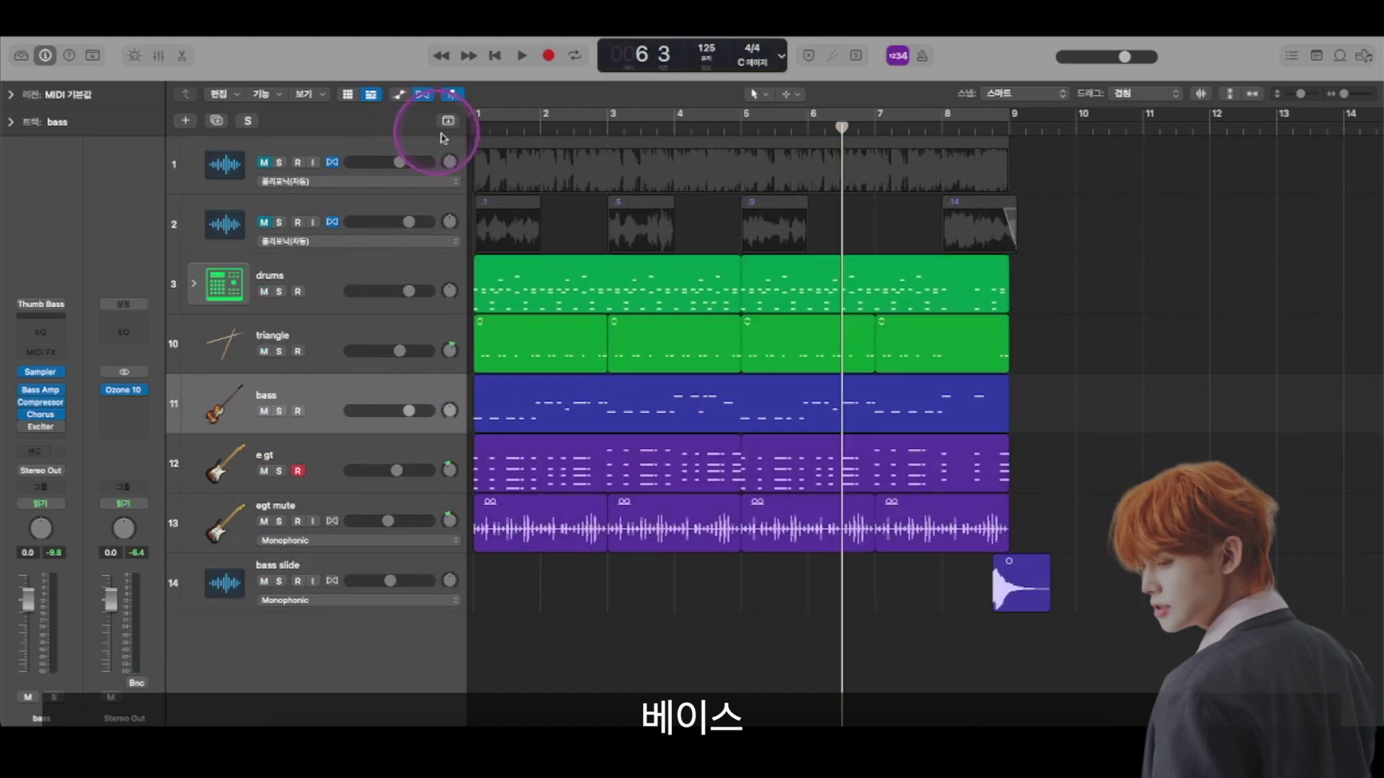
Solo the drums, triangle and bass tracks and play them together from bar 1
click(473, 127)
scroll(528, 459, up, 3)
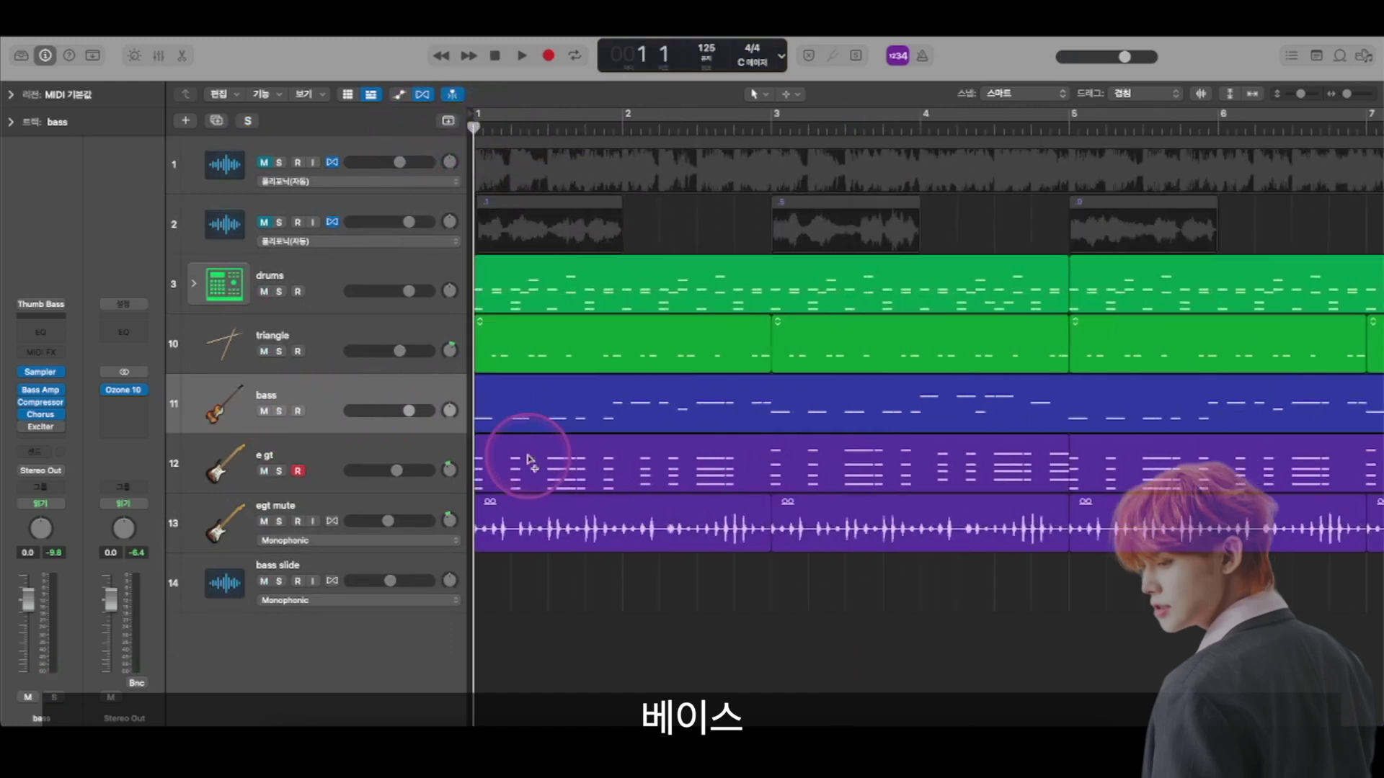
drag(279, 292, 287, 405)
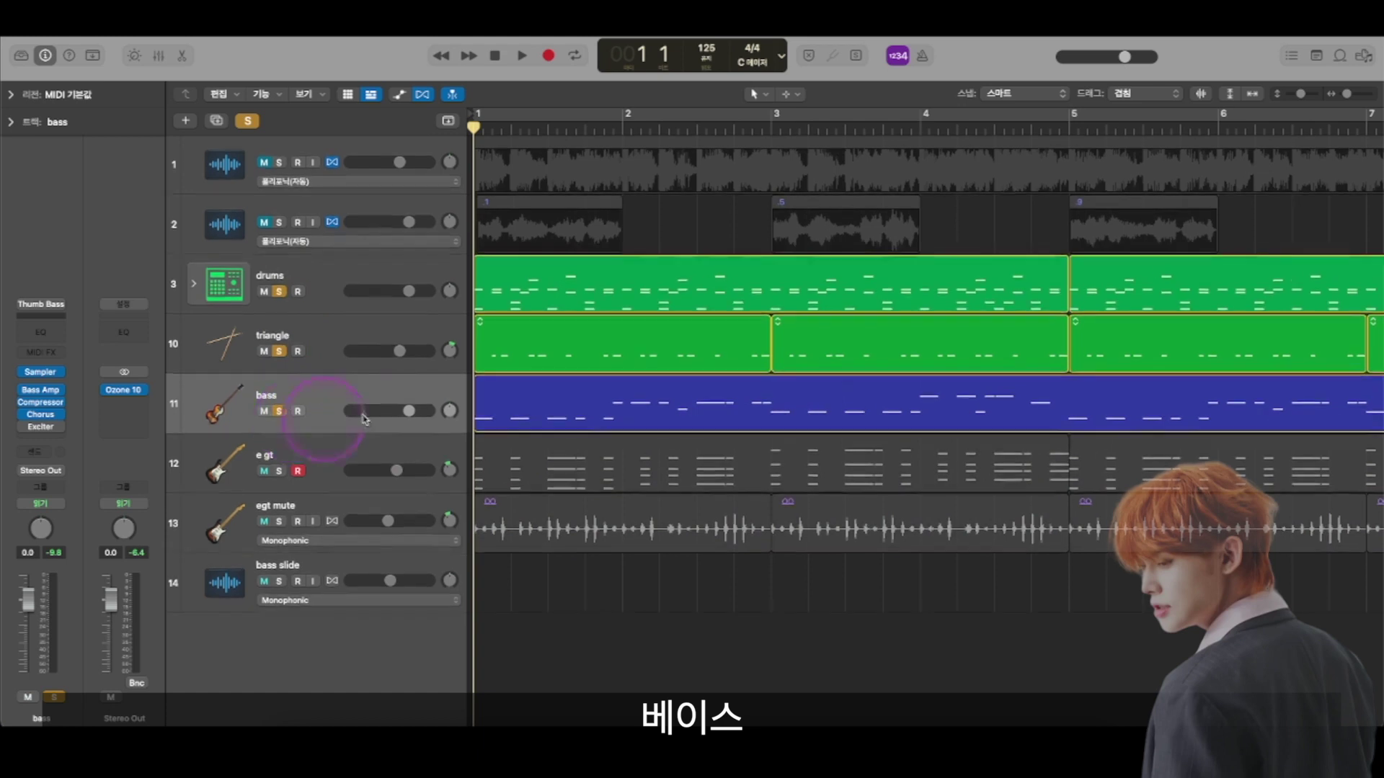
key(super+Down)
key(space)
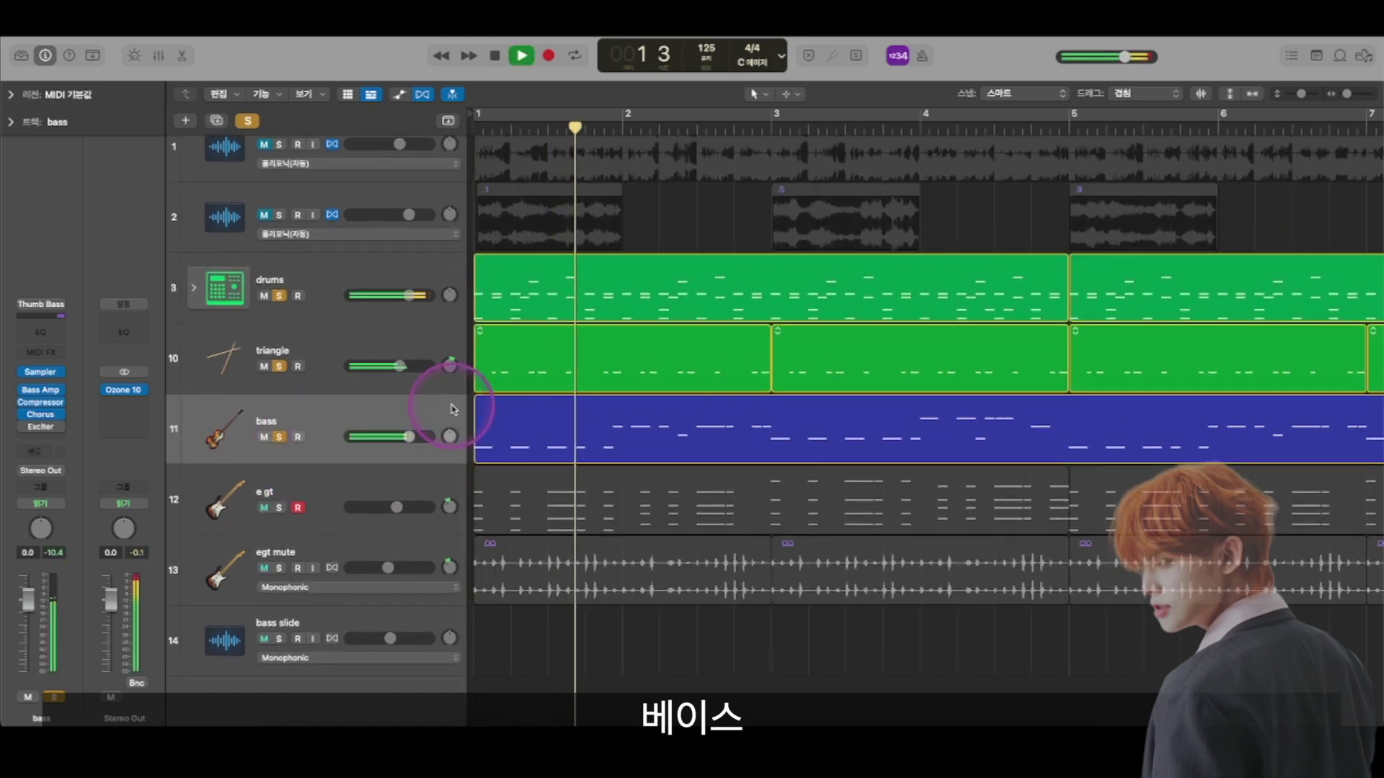
Raise the bass track's volume to 3.3 dB while the soloed tracks play
scroll(441, 438, up, 1)
drag(418, 440, 436, 443)
scroll(602, 447, down, 1)
scroll(606, 452, down, 3)
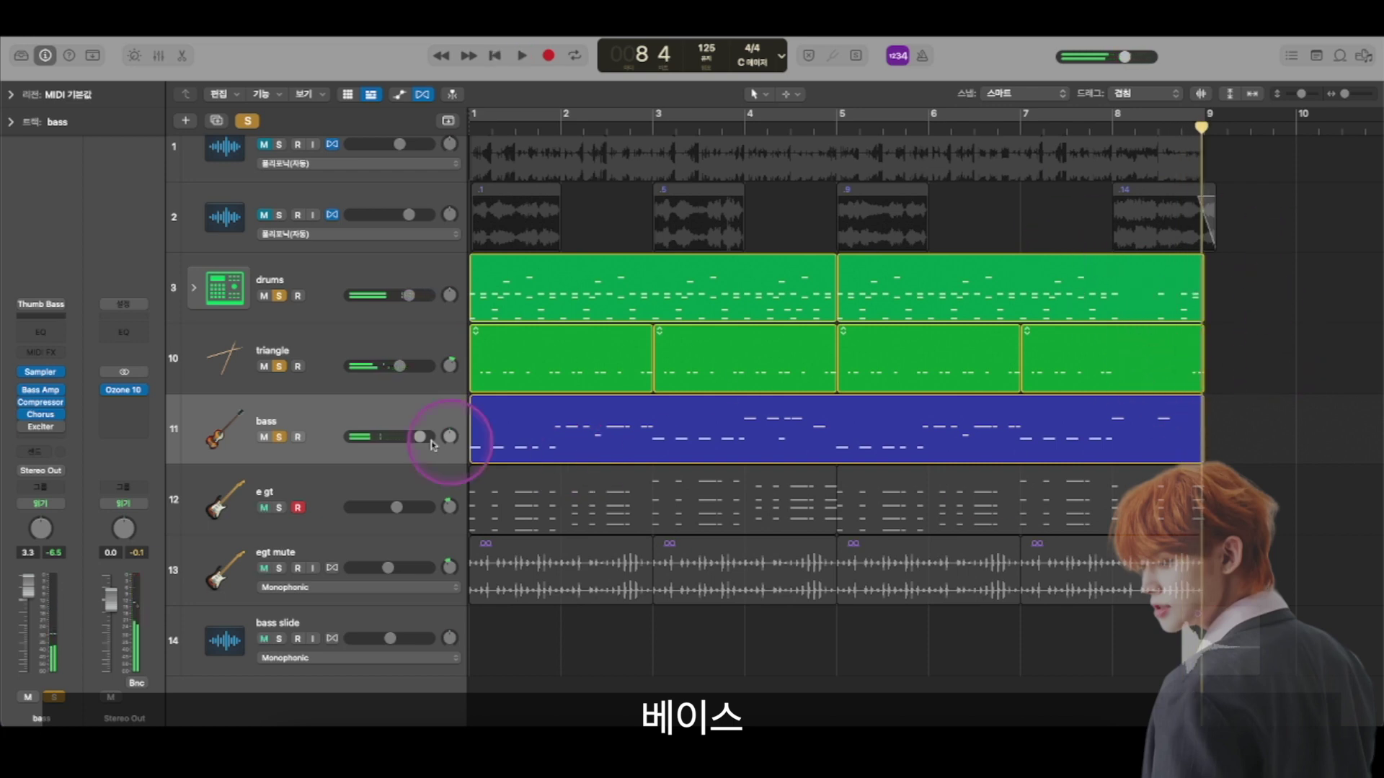
Select the bass track and turn off solo on the drums, triangle and bass tracks
click(289, 420)
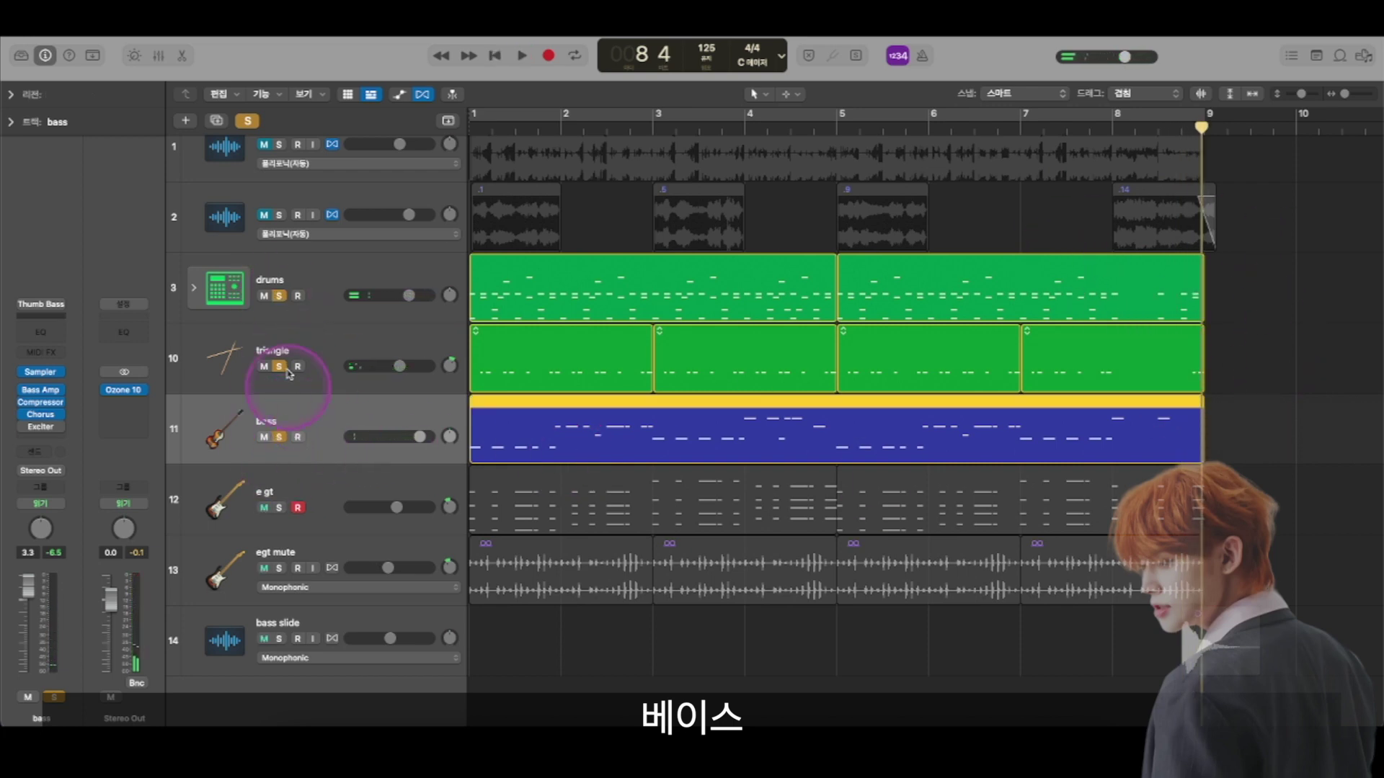
click(281, 295)
click(281, 365)
click(280, 437)
Move the bass track down between egt mute and bass slide, and solo bass and bass slide
key(super+Right)
key(super+Right)
key(super+Right)
key(super+Right)
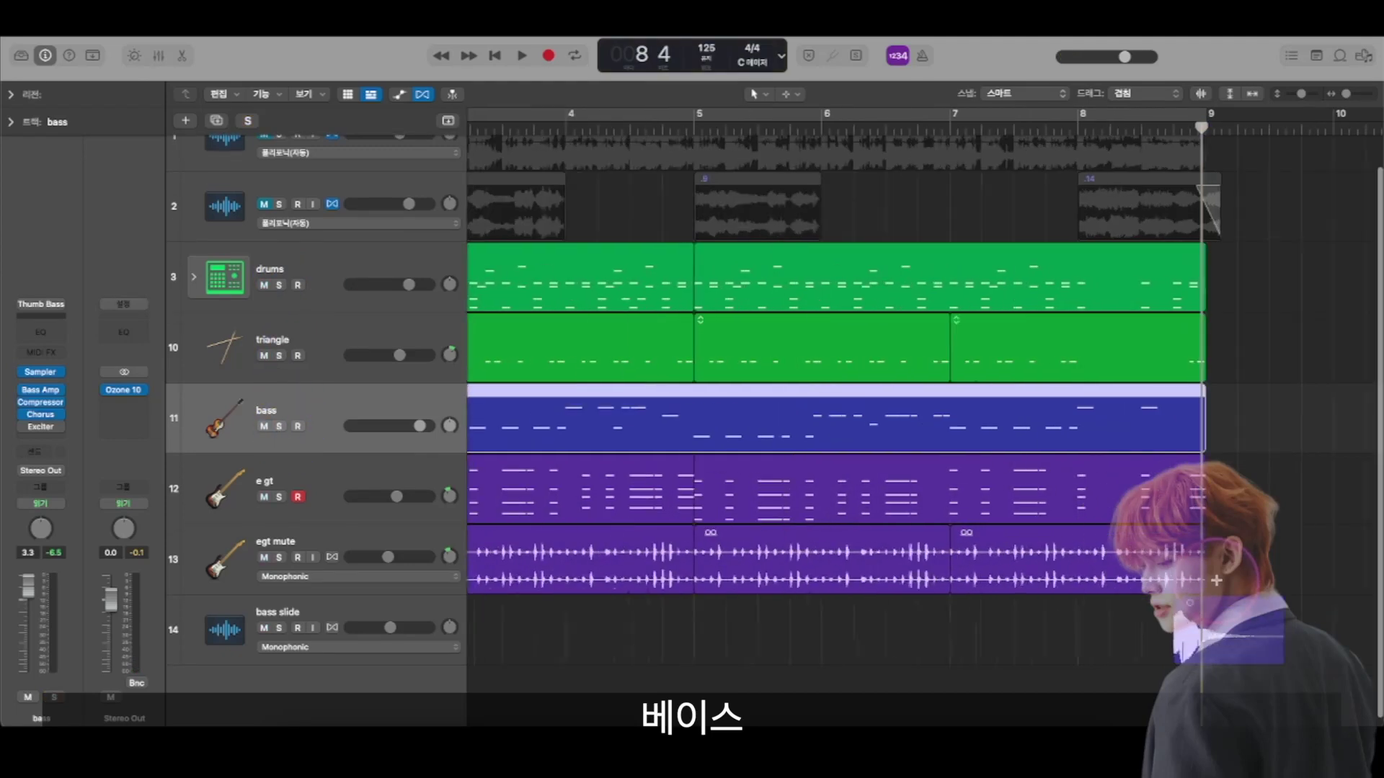
drag(318, 402, 257, 585)
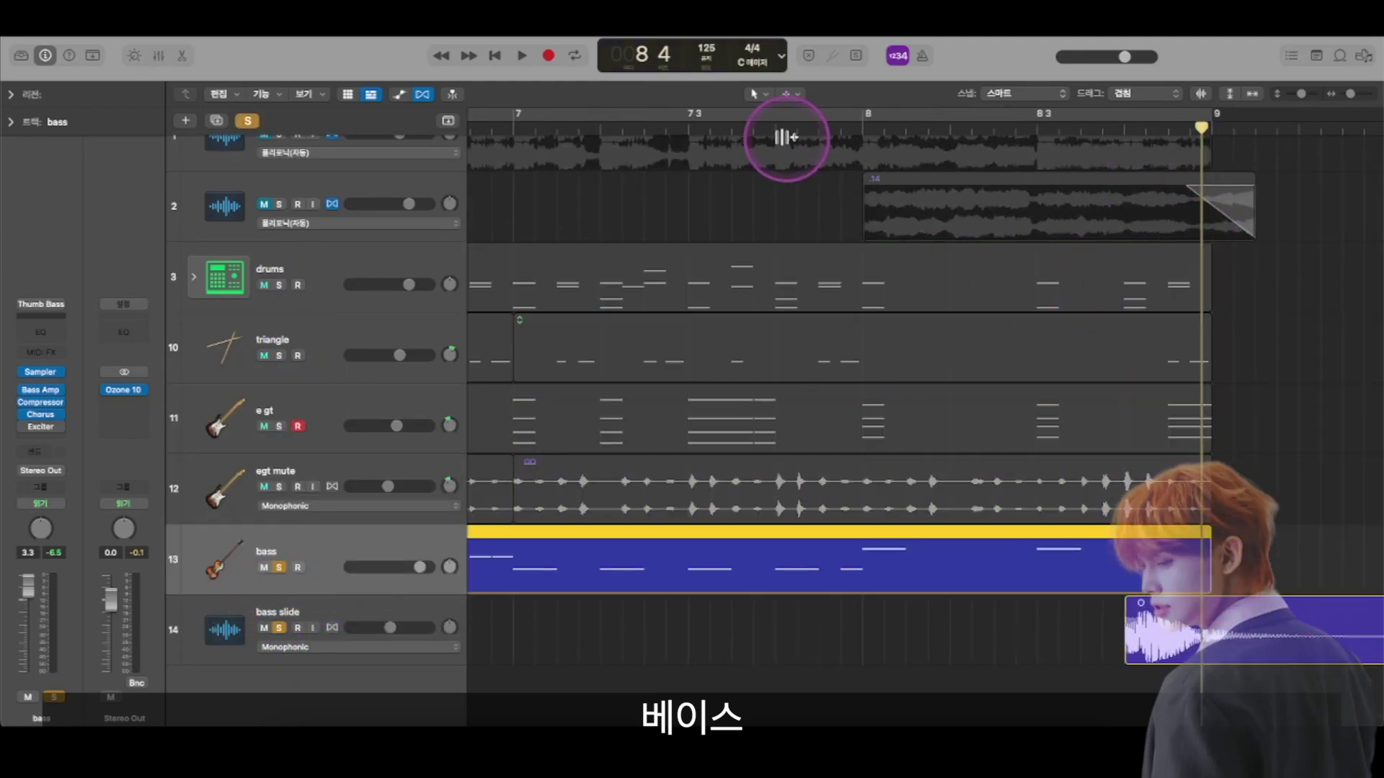
Play the soloed bass and bass slide tracks from bar 7 beat 3 into bar 9
click(742, 128)
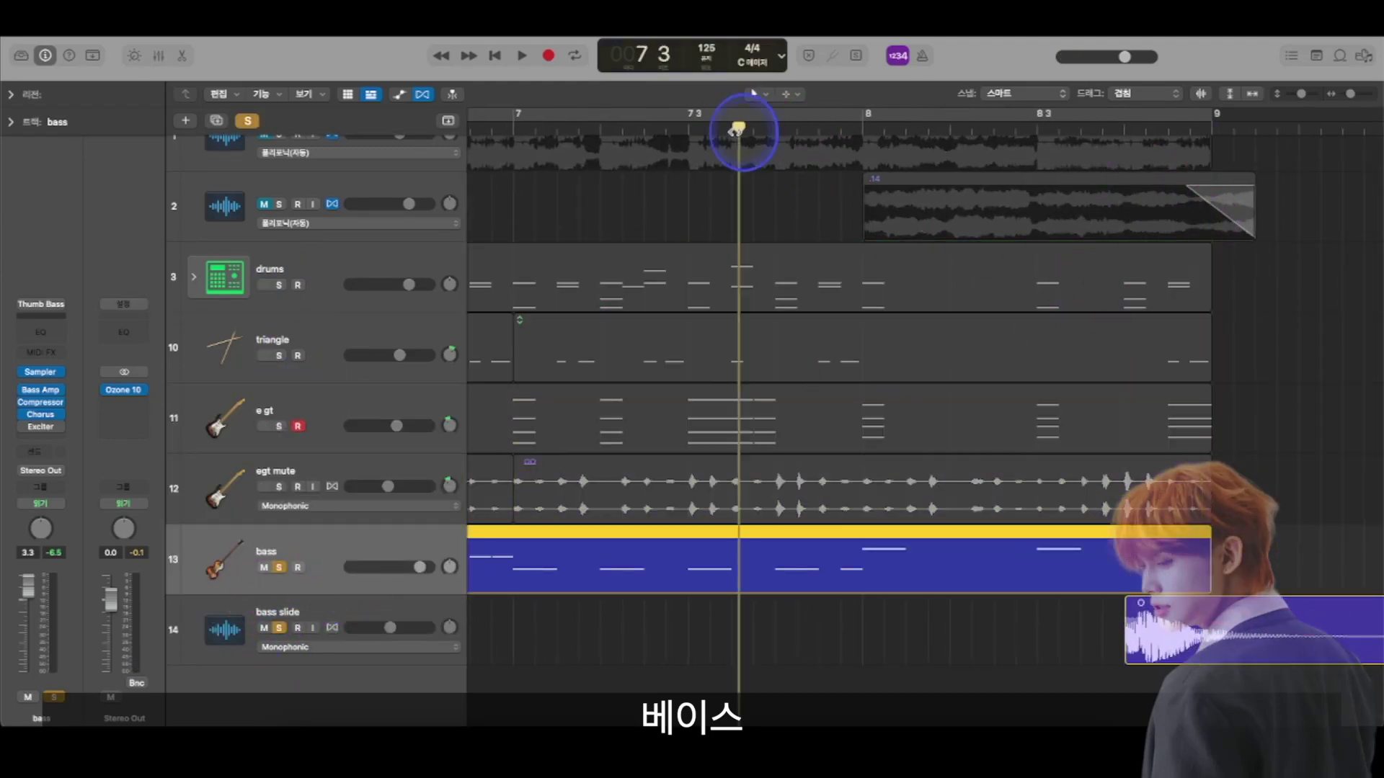
key(space)
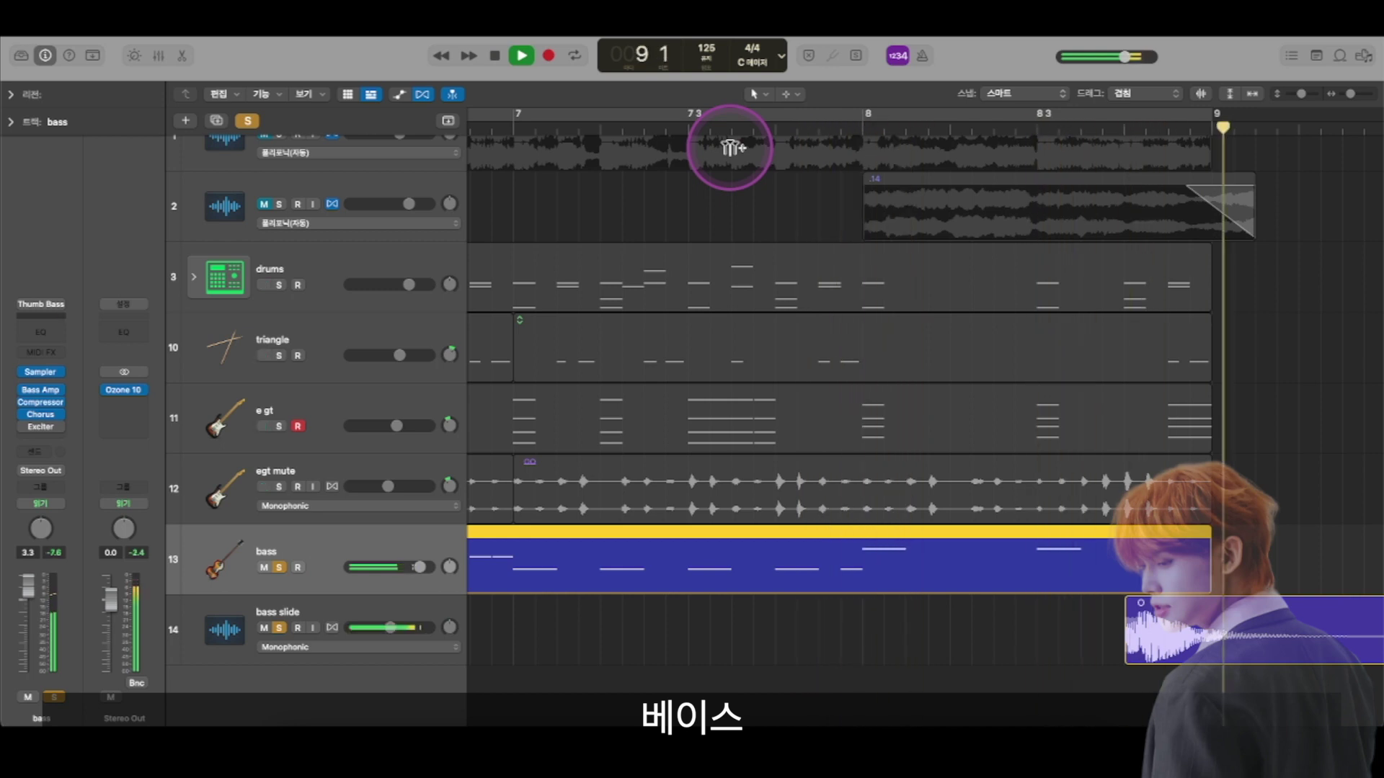
key(space)
click(870, 464)
scroll(710, 401, down, 5)
scroll(760, 488, left, 5)
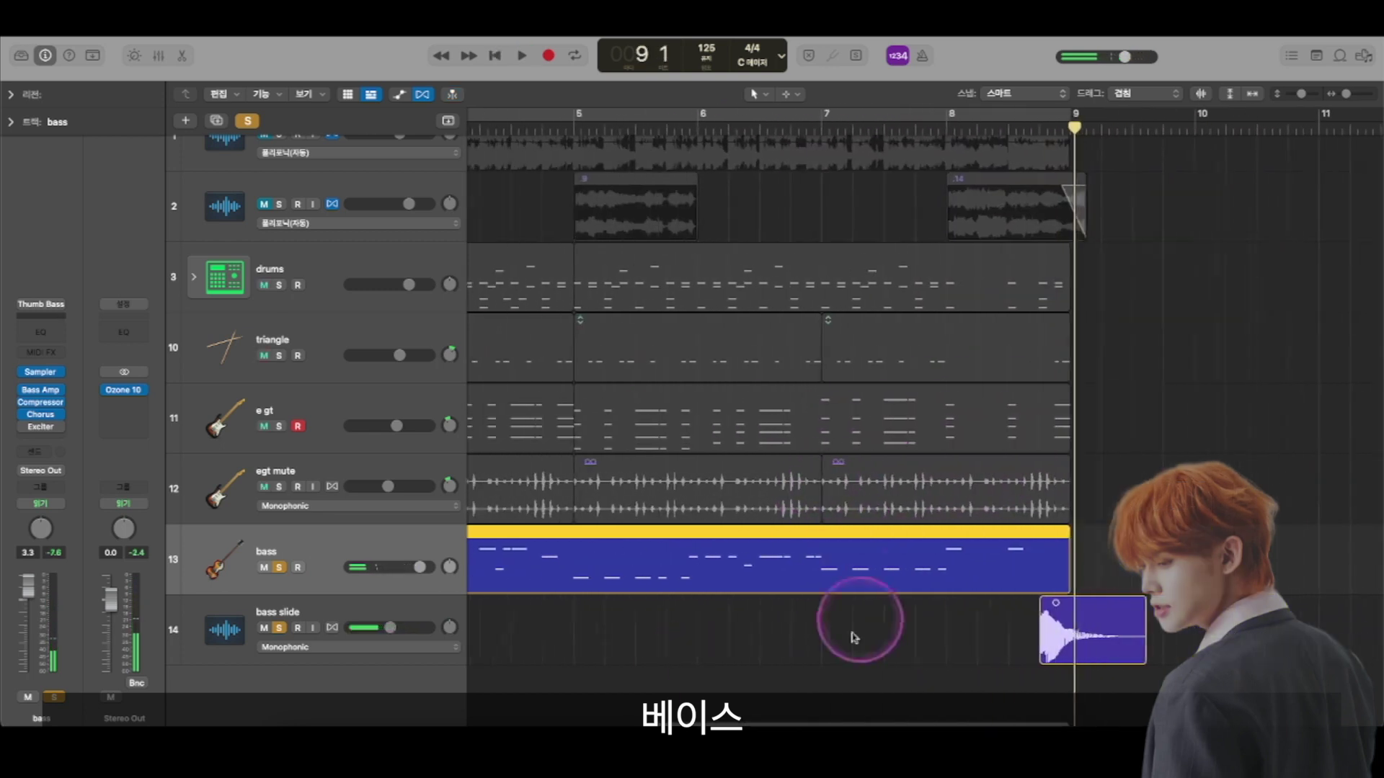
Show the loop browser's wah loop list briefly and close it again
click(1339, 55)
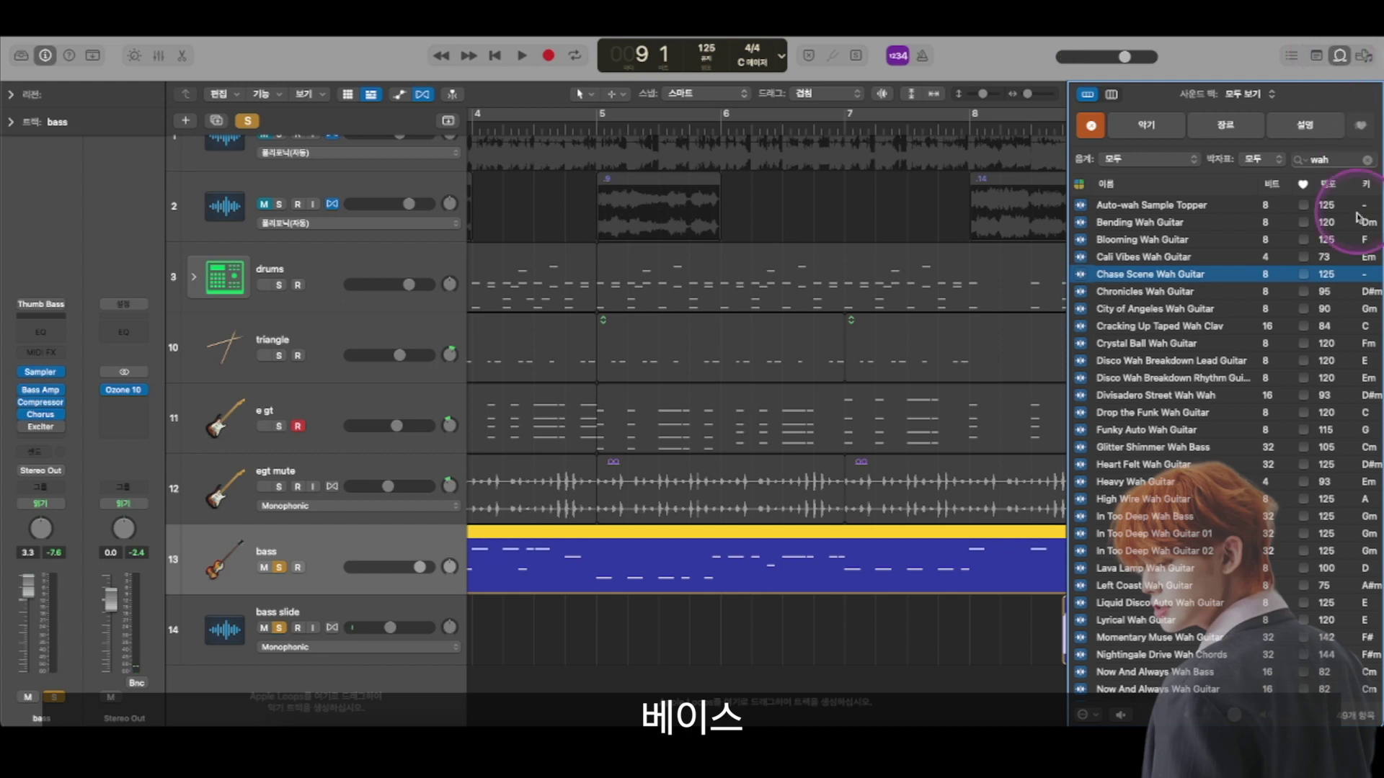
click(1337, 63)
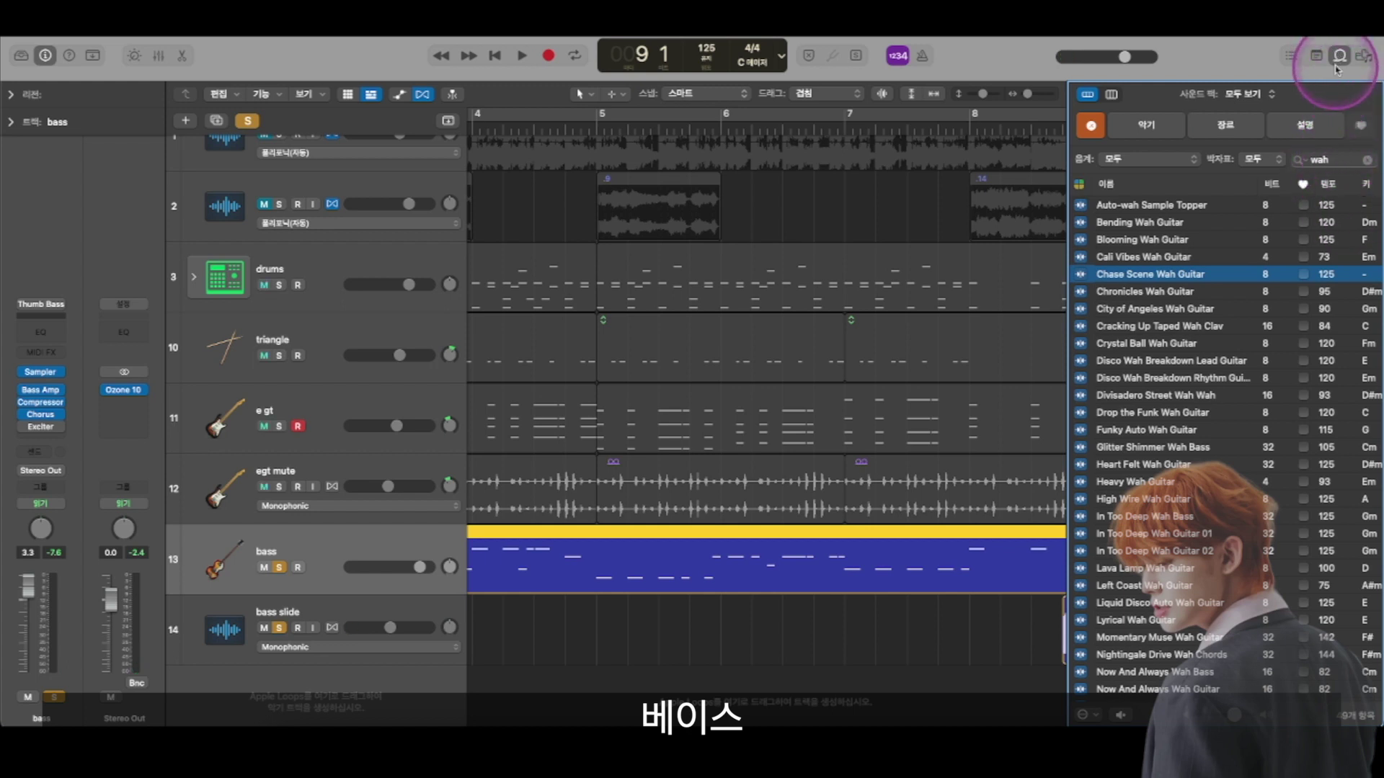
click(1340, 55)
scroll(1019, 566, left, 3)
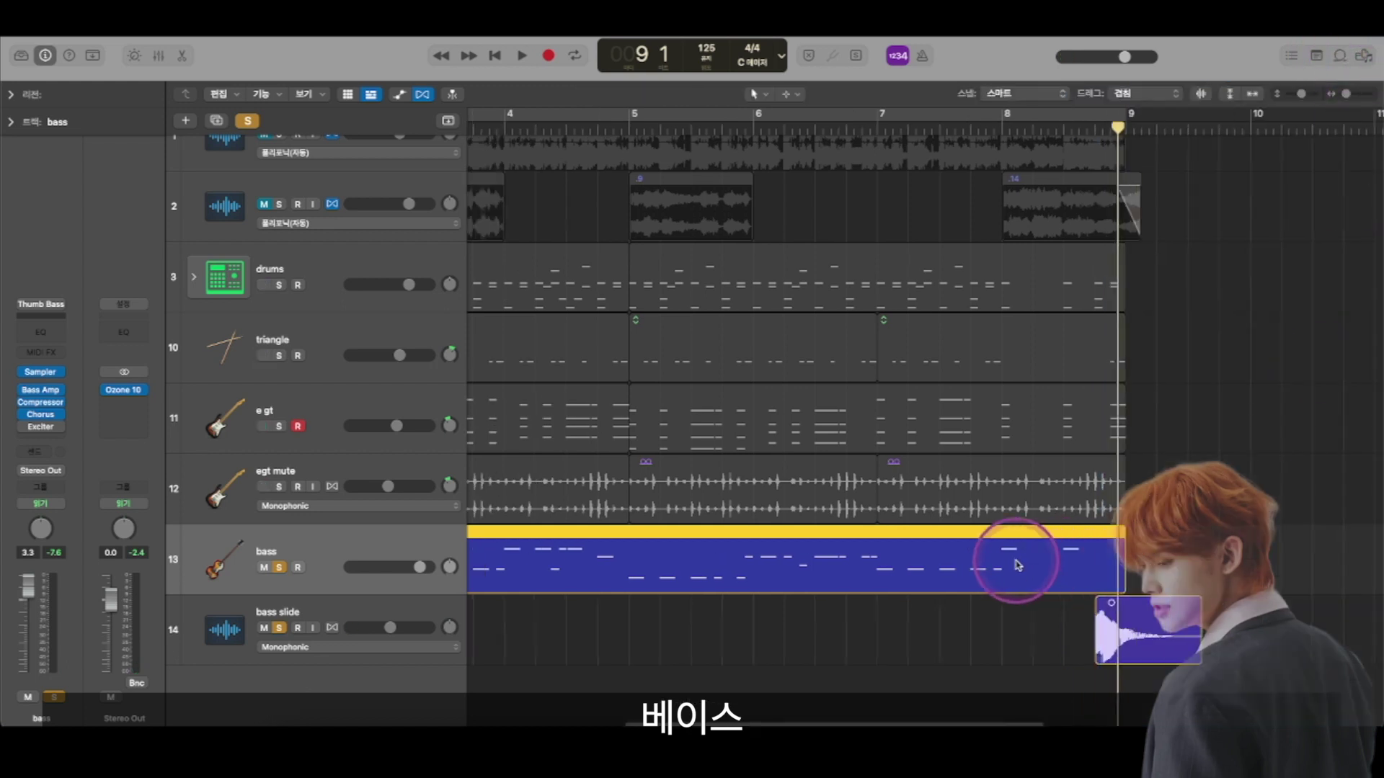
Turn off solo on bass and bass slide, unmute audio track 2 and deselect the regions
scroll(1019, 567, down, 4)
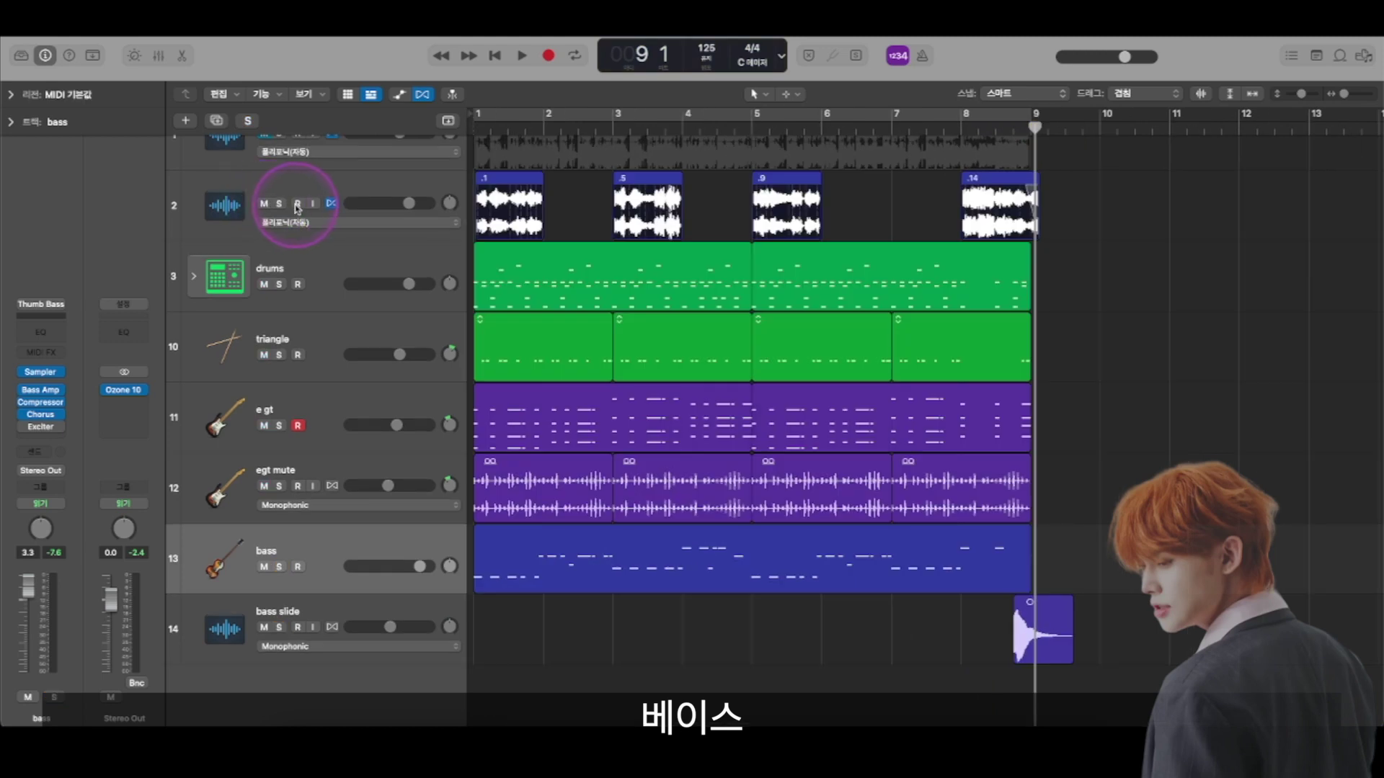
scroll(654, 344, down, 2)
click(1146, 384)
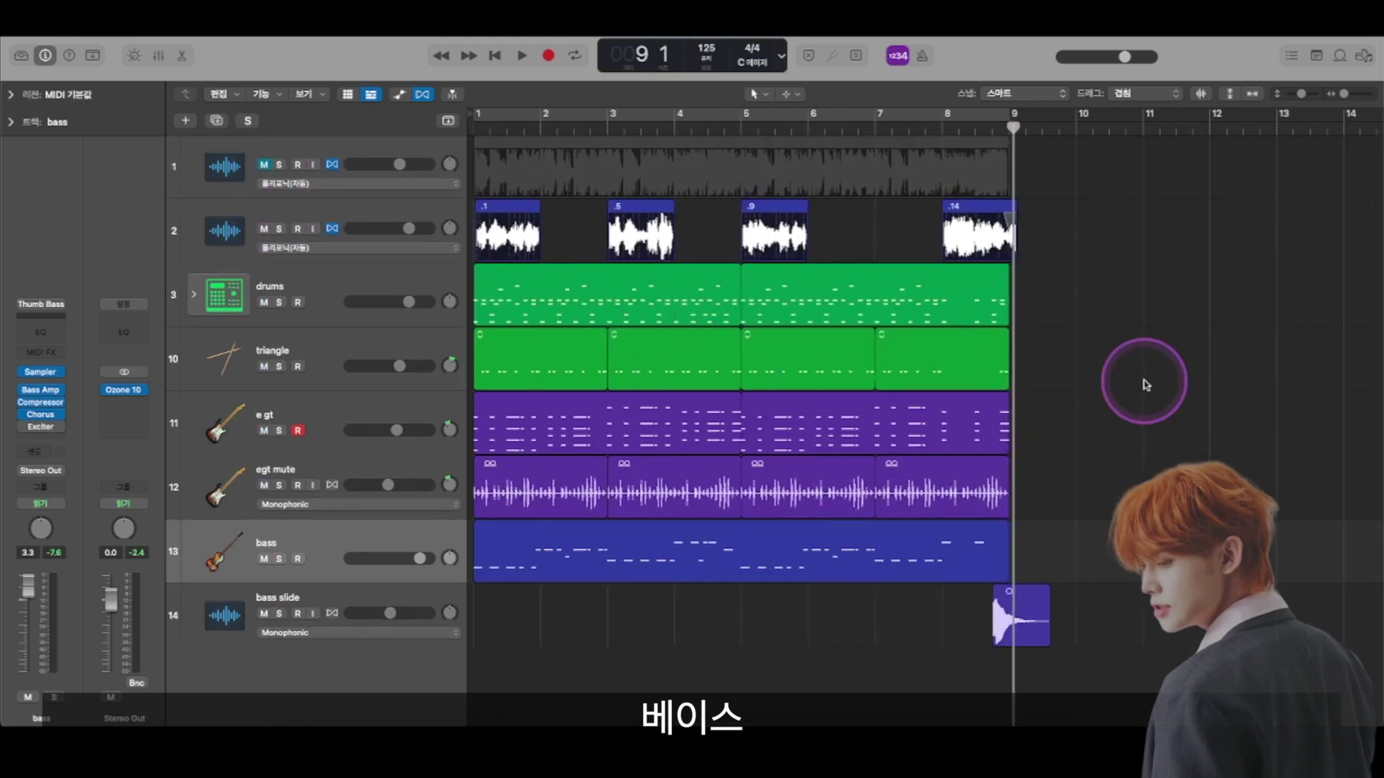
Play the full arrangement from the start through bar 9
key(Return)
key(space)
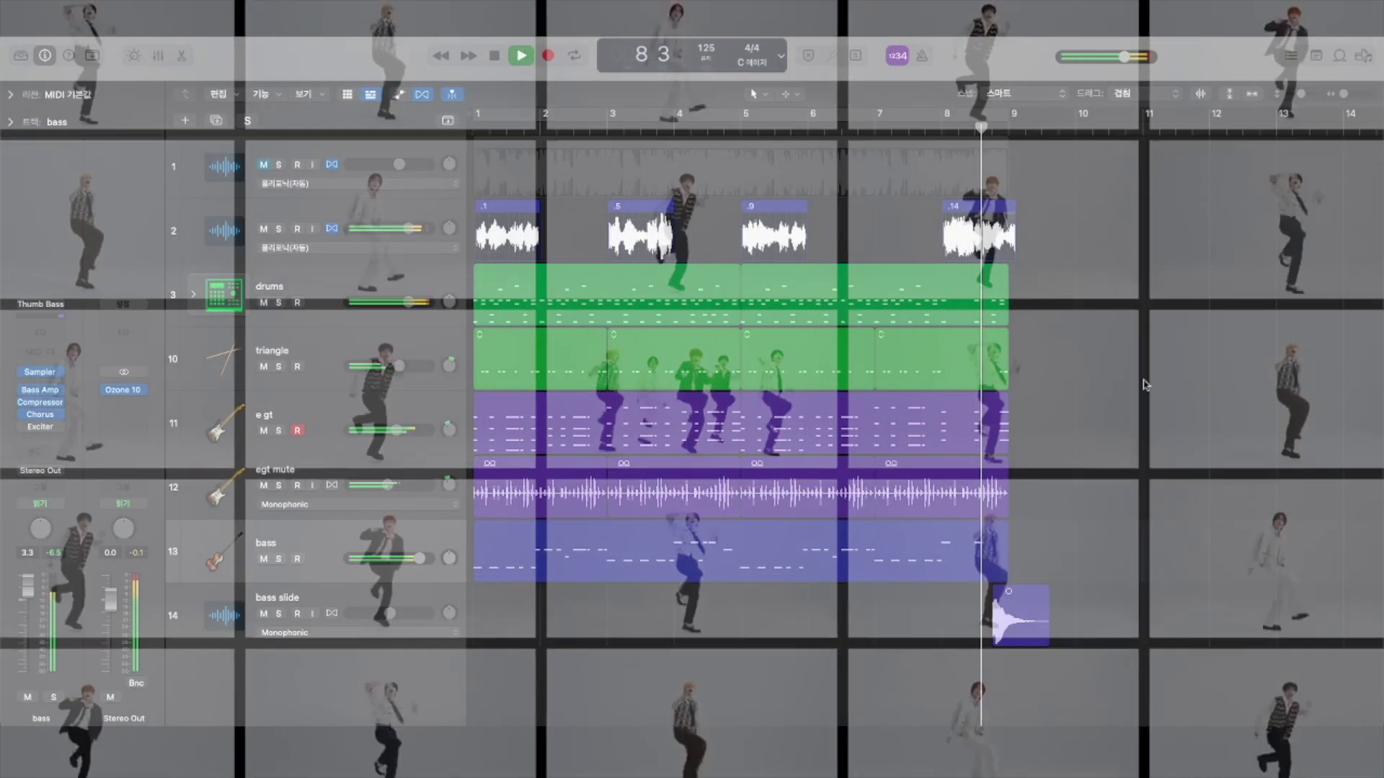
click(1353, 474)
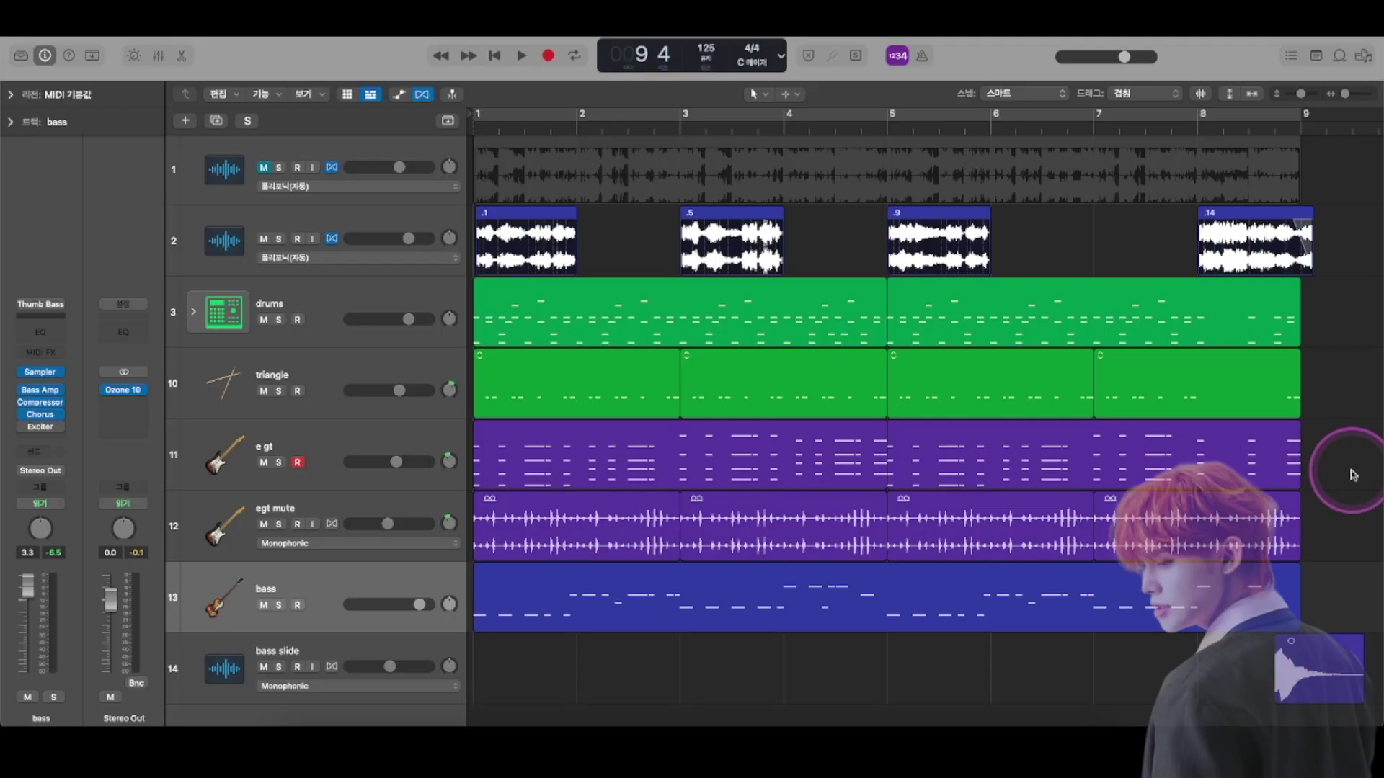